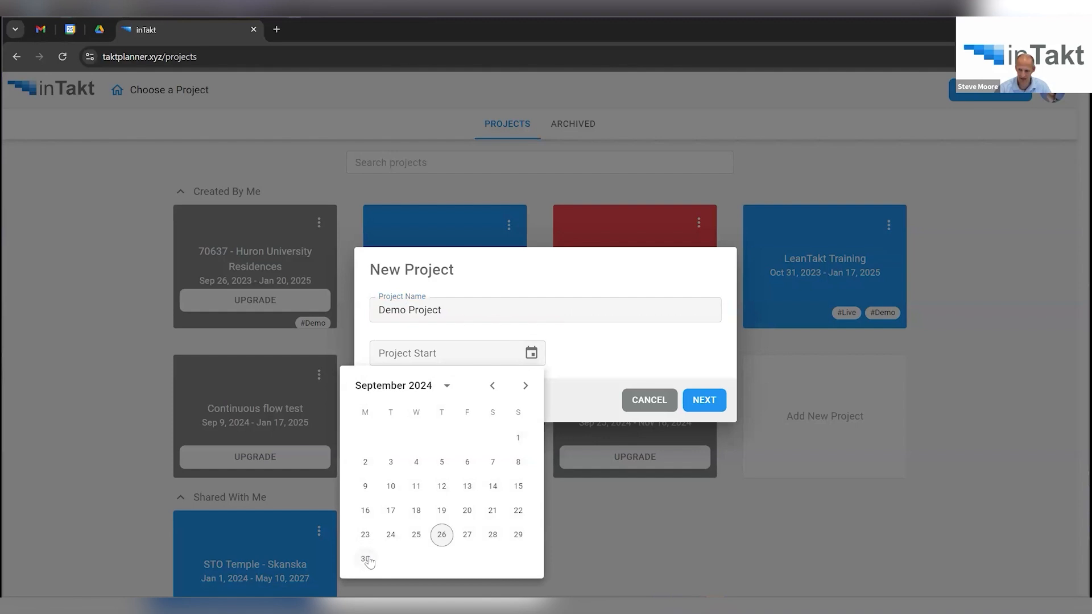
Enter description Demo Project, project size 5 ($50 million), 12-month duration and the contact phone number.
click(704, 399)
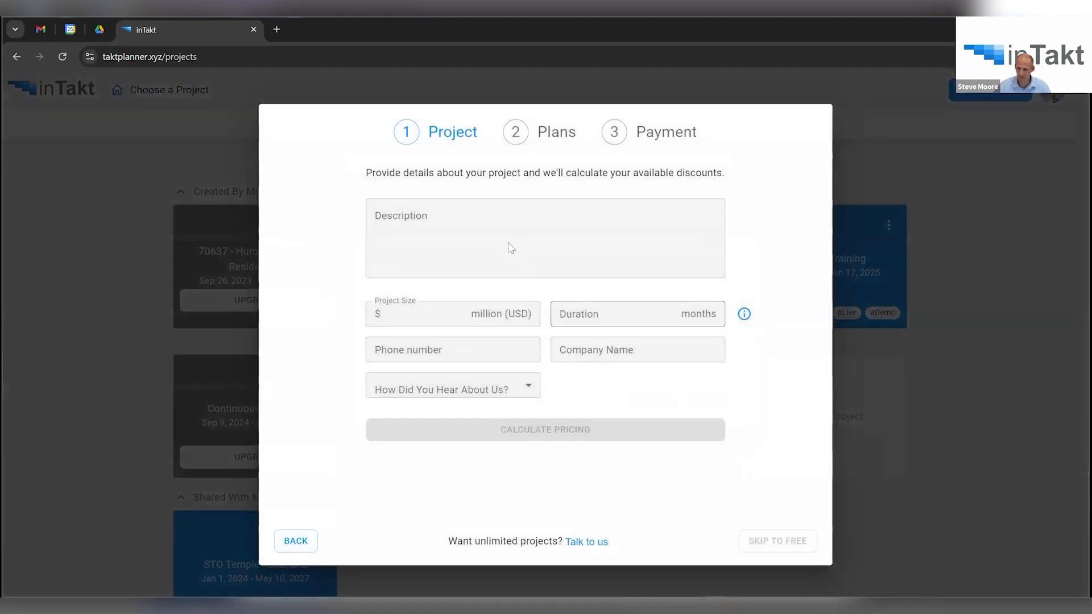
click(517, 217)
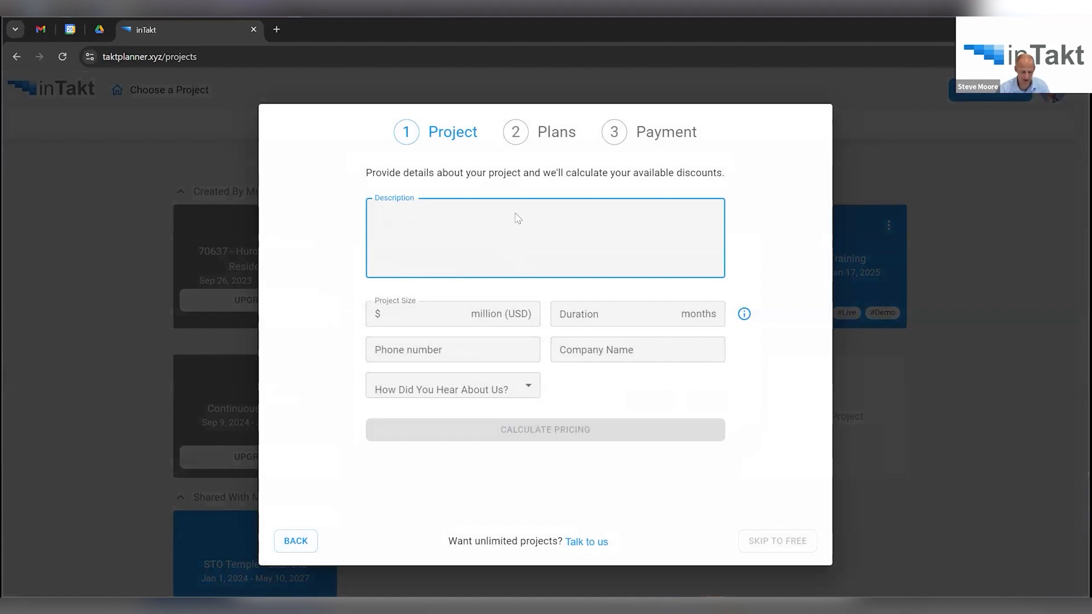
text(Demo Project)
click(489, 320)
text(50)
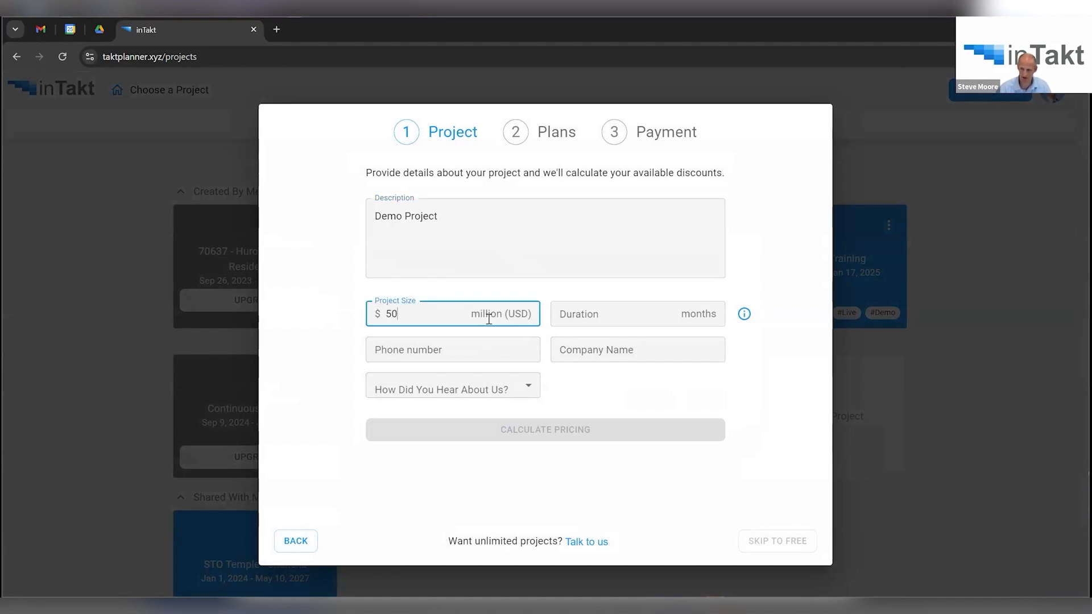
click(605, 320)
text(12)
click(504, 350)
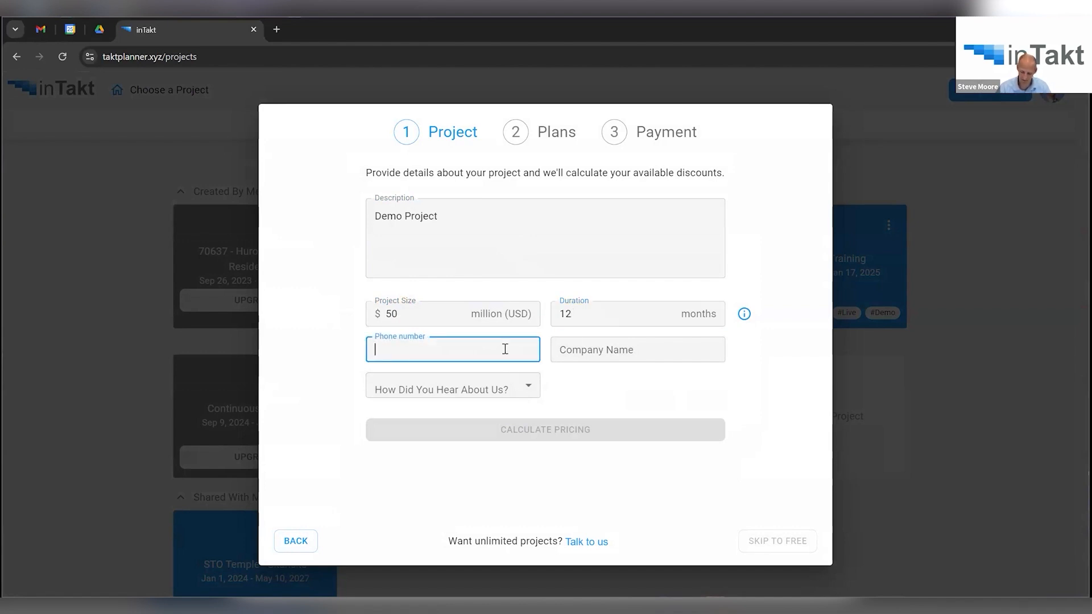
text(8675309)
Set company name to The Company and referral source to Social Media, then sign up for the Free plan.
click(590, 358)
text(The Company)
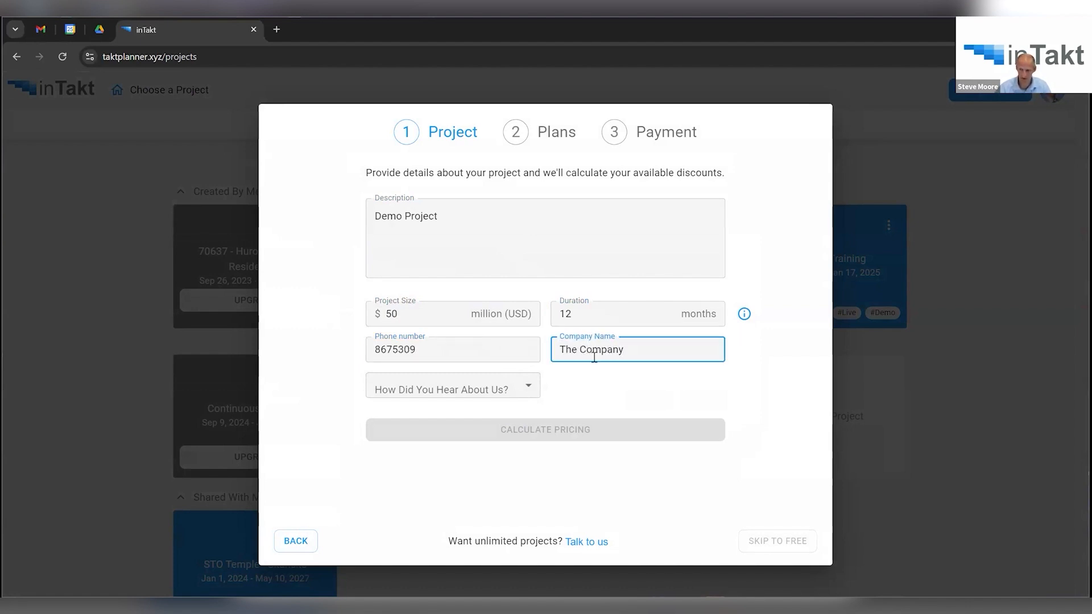
click(500, 390)
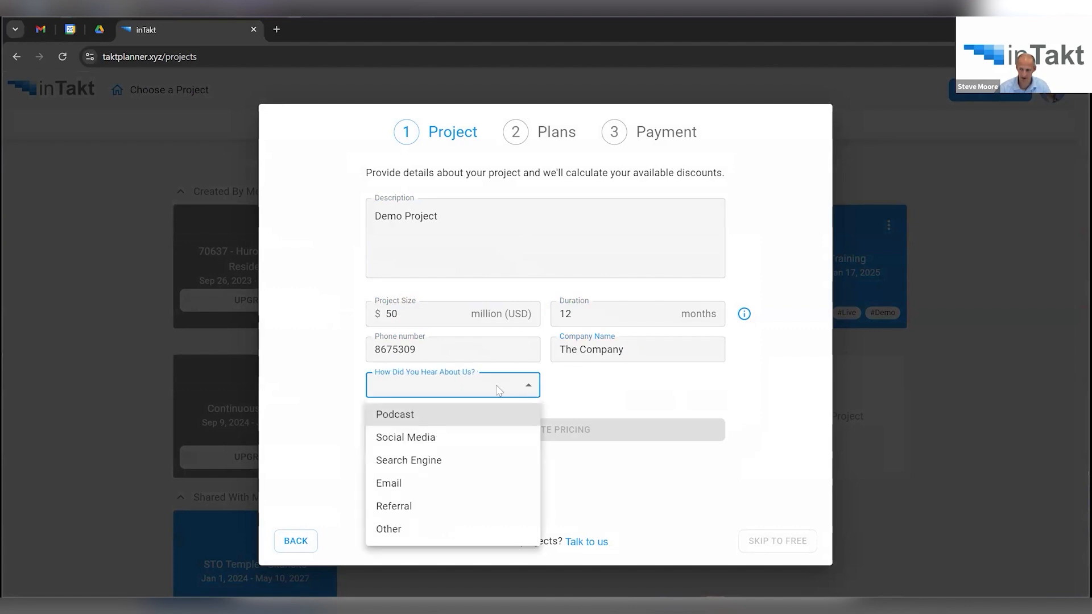
click(429, 441)
click(544, 430)
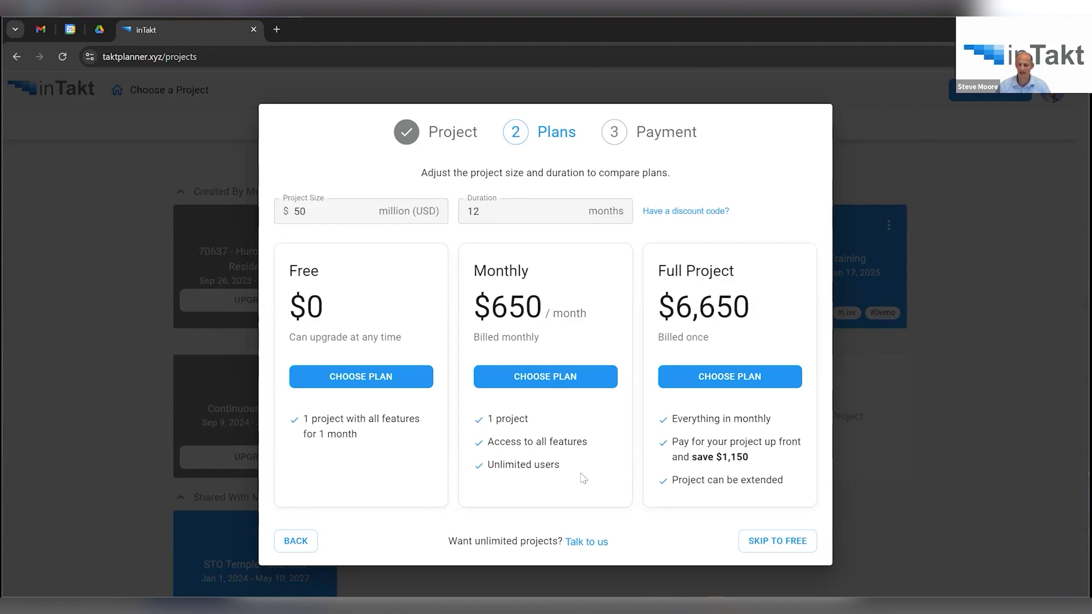
click(346, 379)
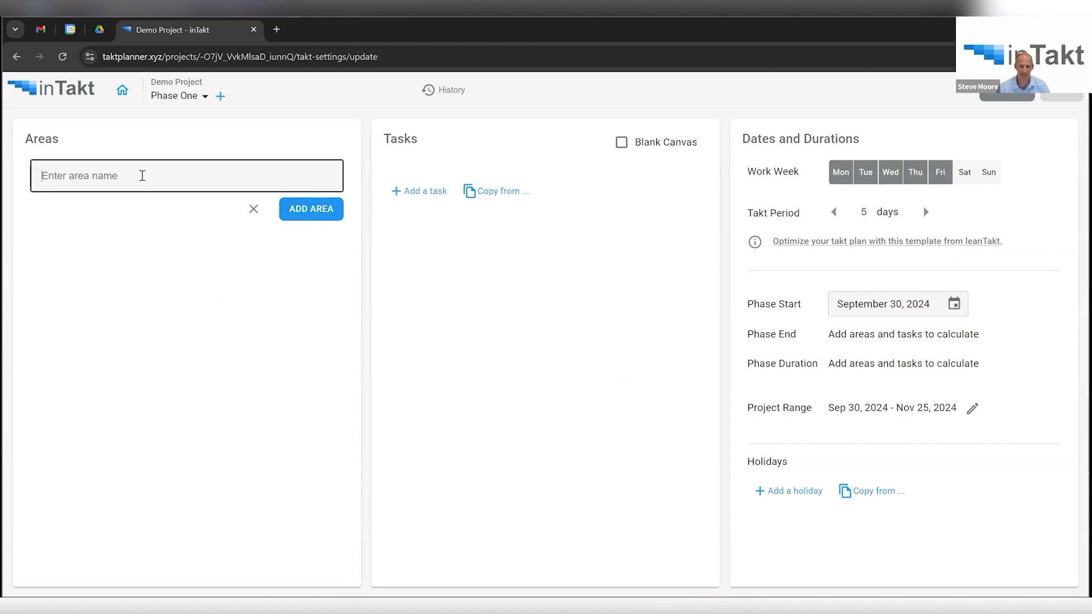
Create area Floor 1 containing Zone A, Zone B, Zone C and Zone D.
text(Floor )
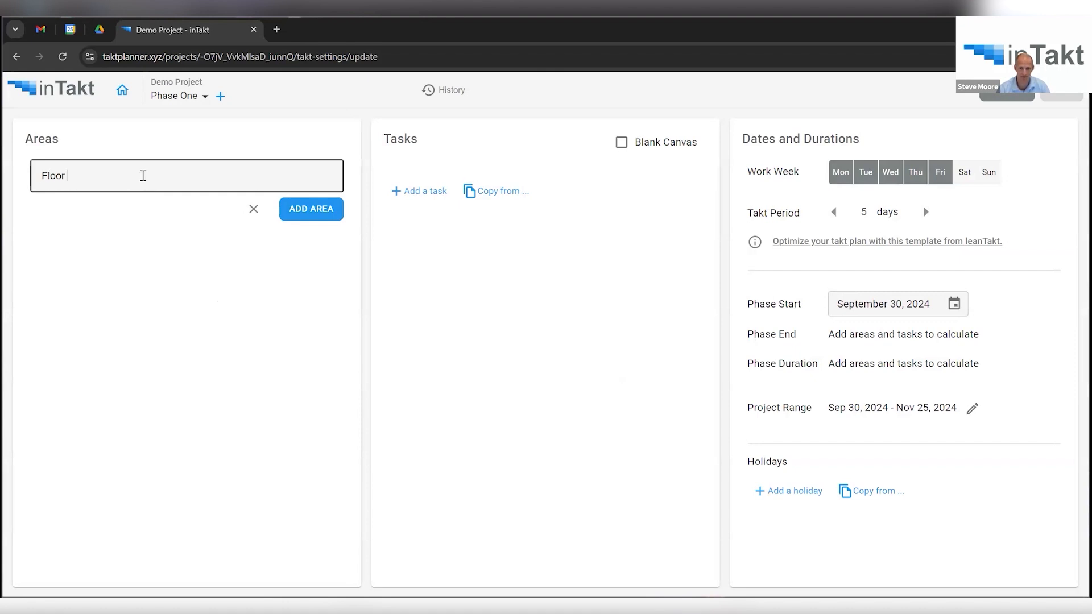
text(1)
key(Return)
text(Zo)
text(ne A)
key(Return)
text(Zone)
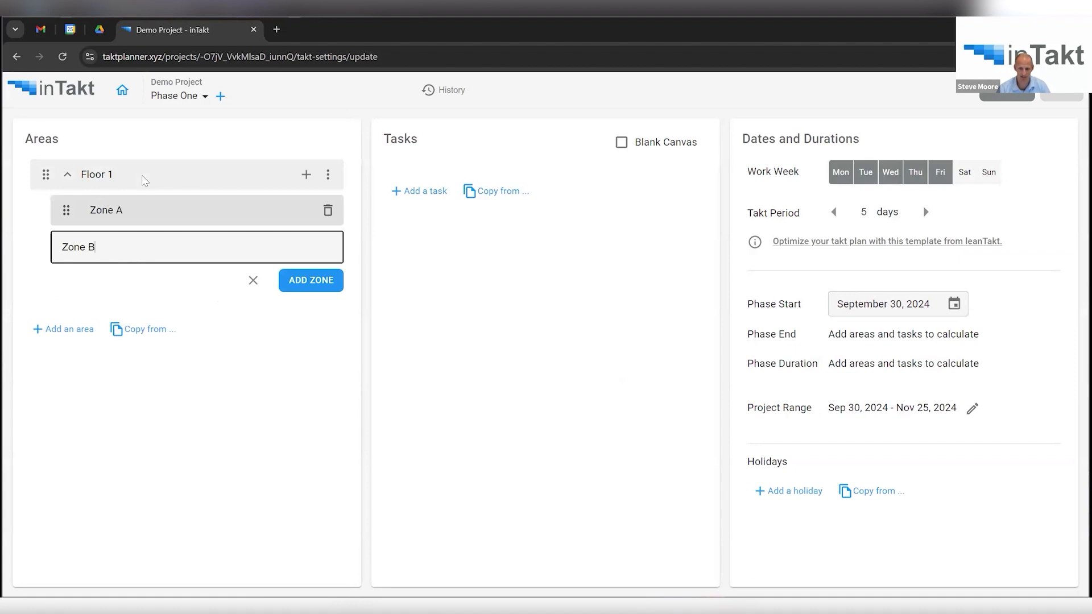
key(Return)
text(Zone C)
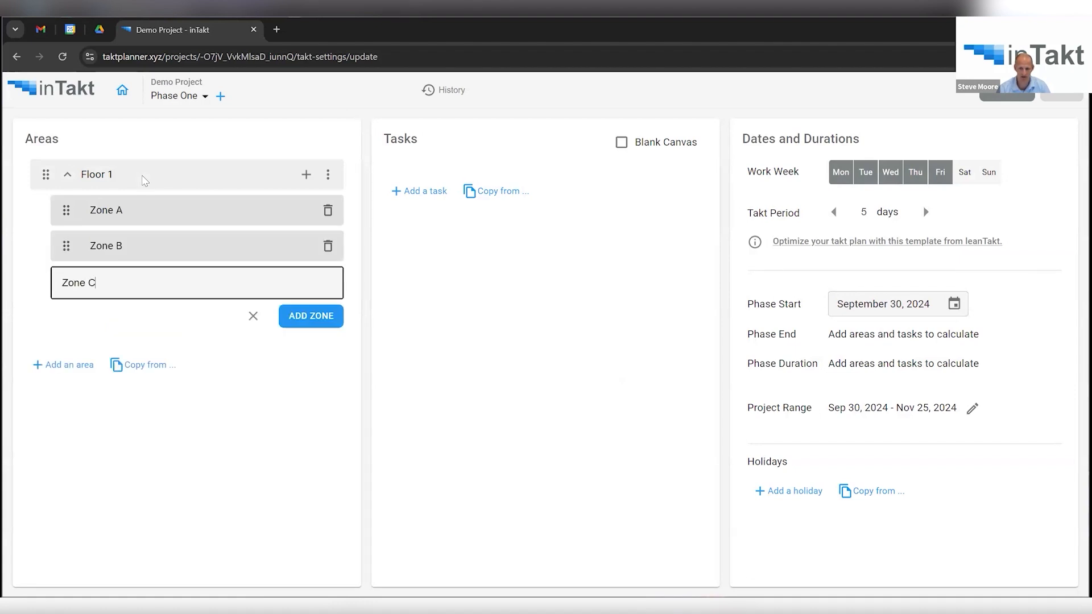
key(Return)
text(Zone D)
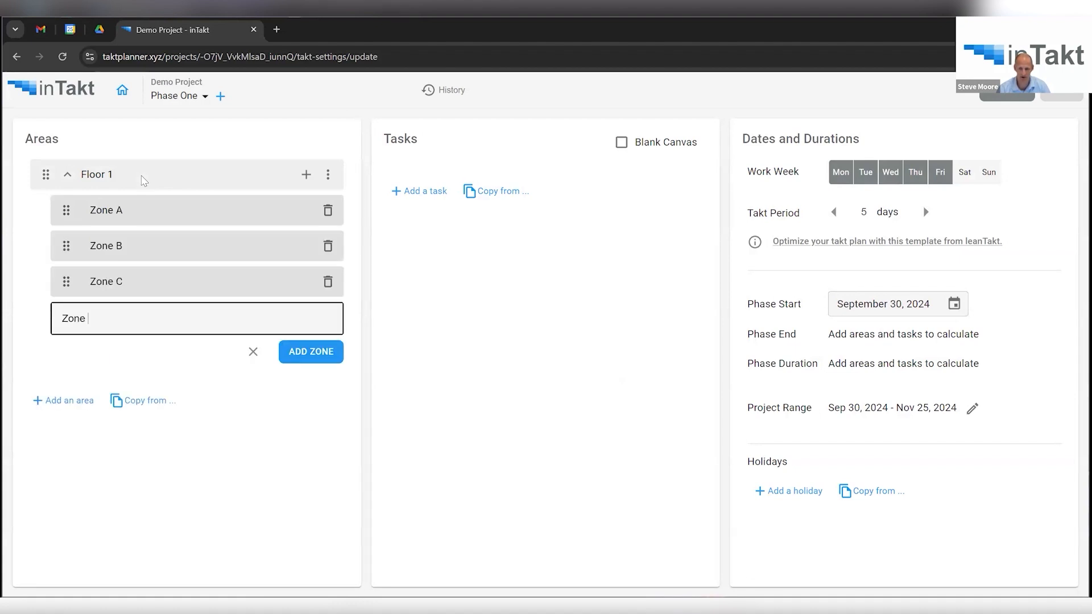
key(Return)
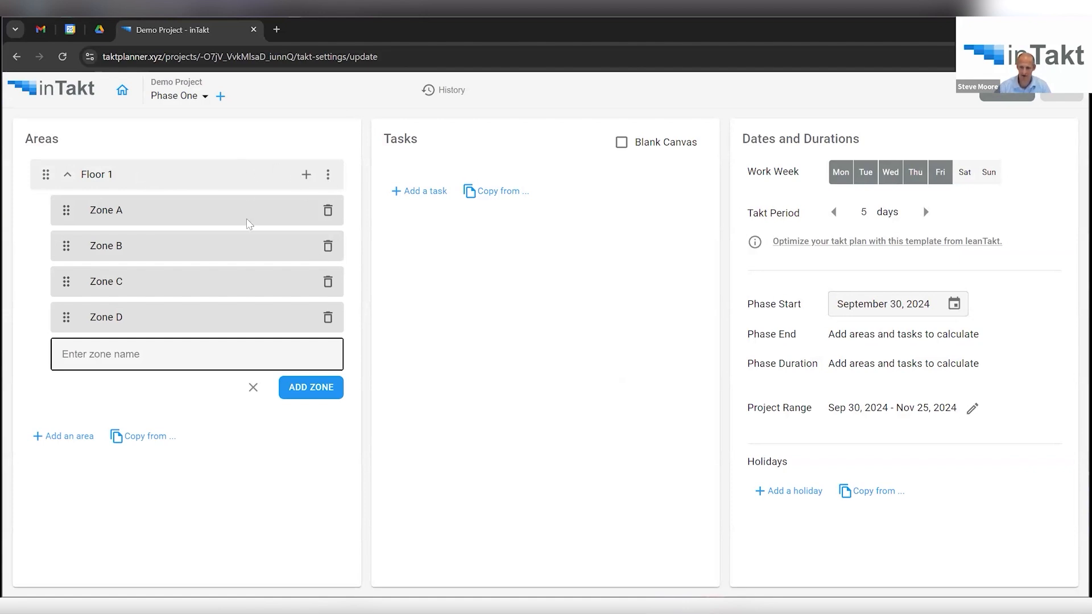
click(253, 387)
Duplicate the Floor 1 area three times.
click(328, 175)
click(340, 205)
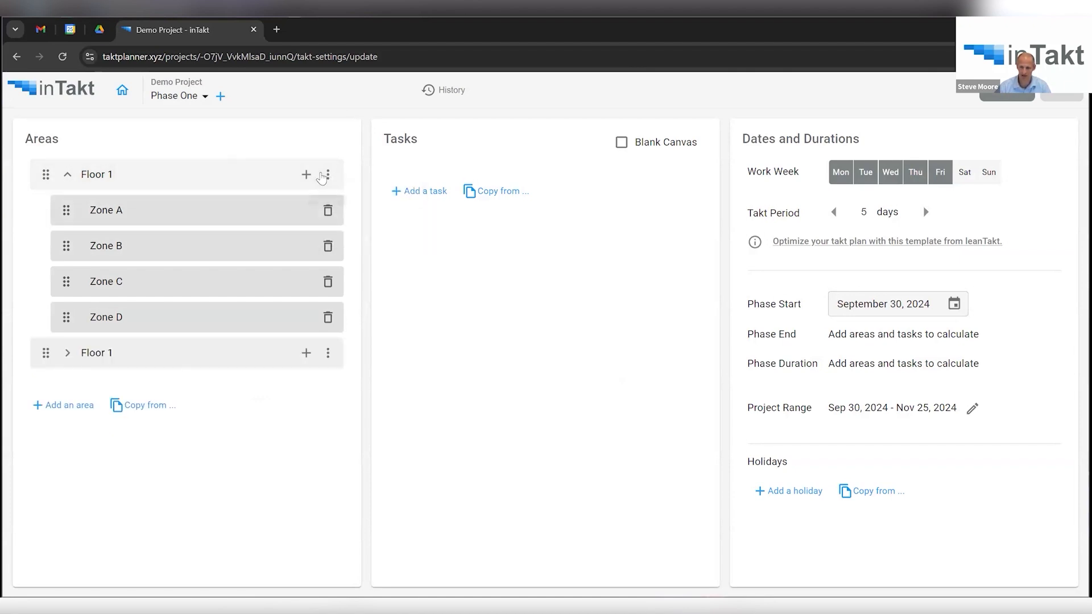
click(328, 176)
click(339, 204)
click(329, 175)
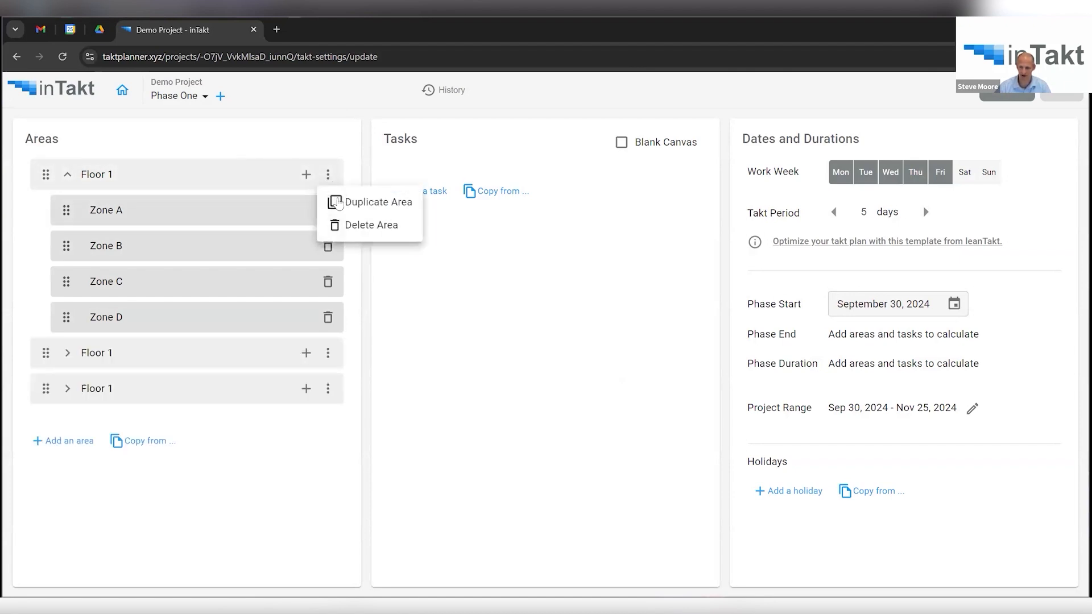
click(349, 203)
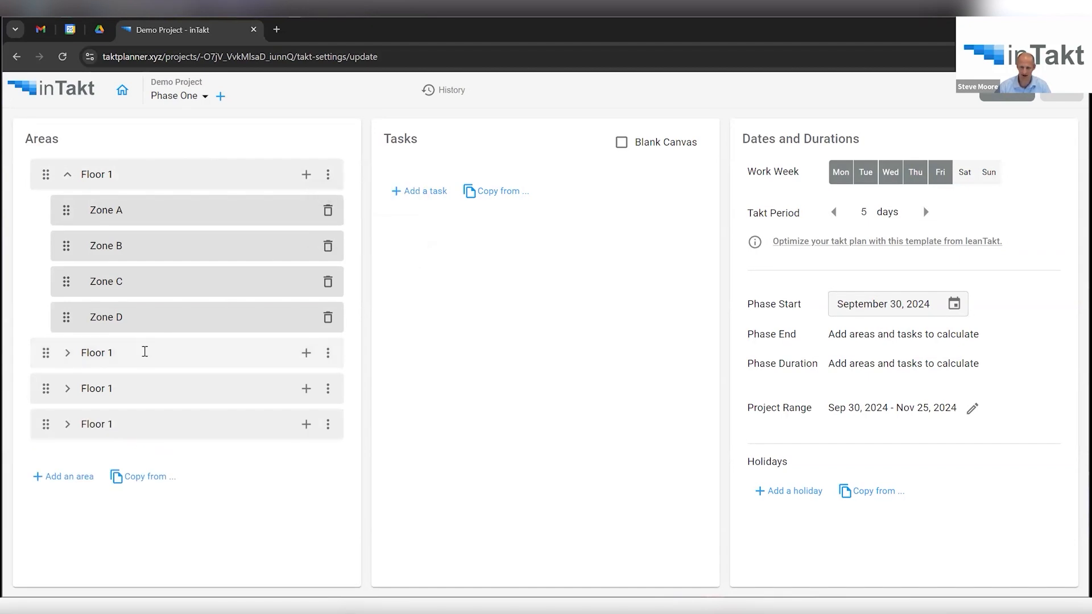
Rename the three copied areas to Floor 2, Floor 3 and Floor 4.
click(145, 352)
key(BackSpace)
text(2)
click(131, 402)
text(3)
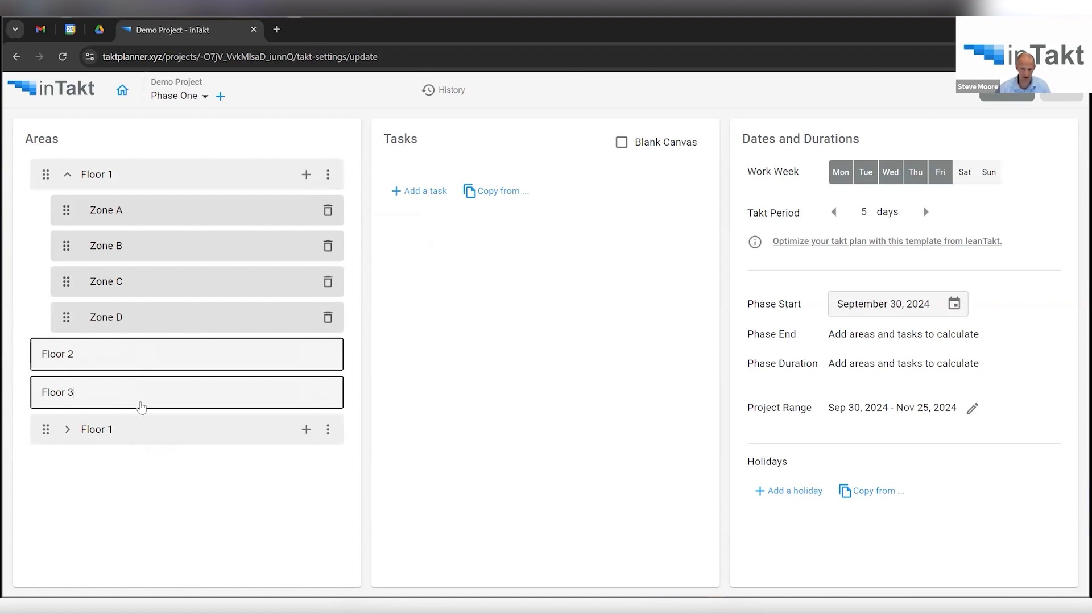
click(145, 428)
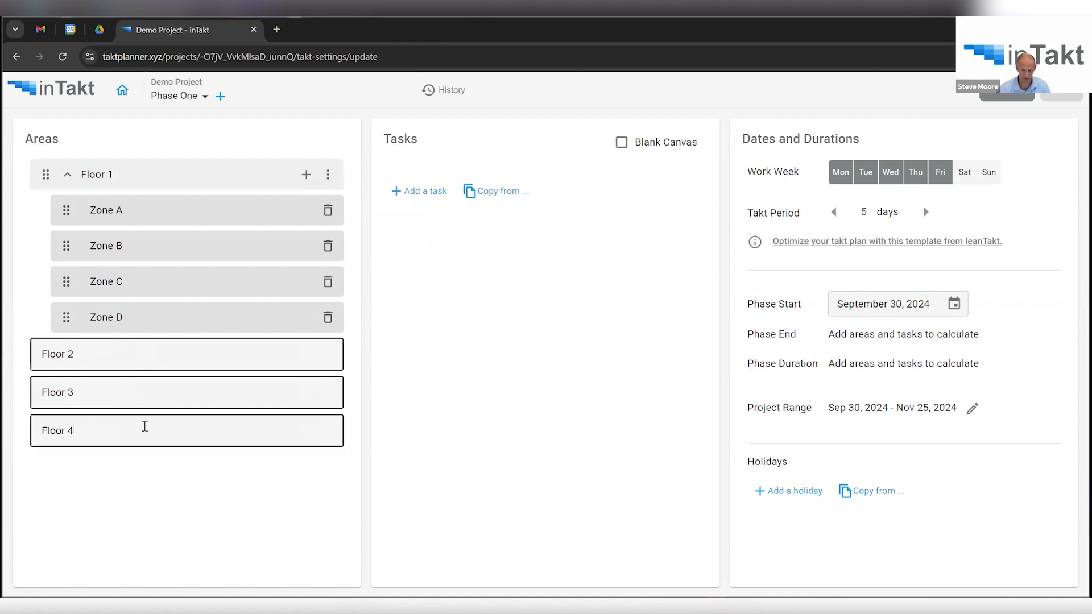
text(4)
key(Return)
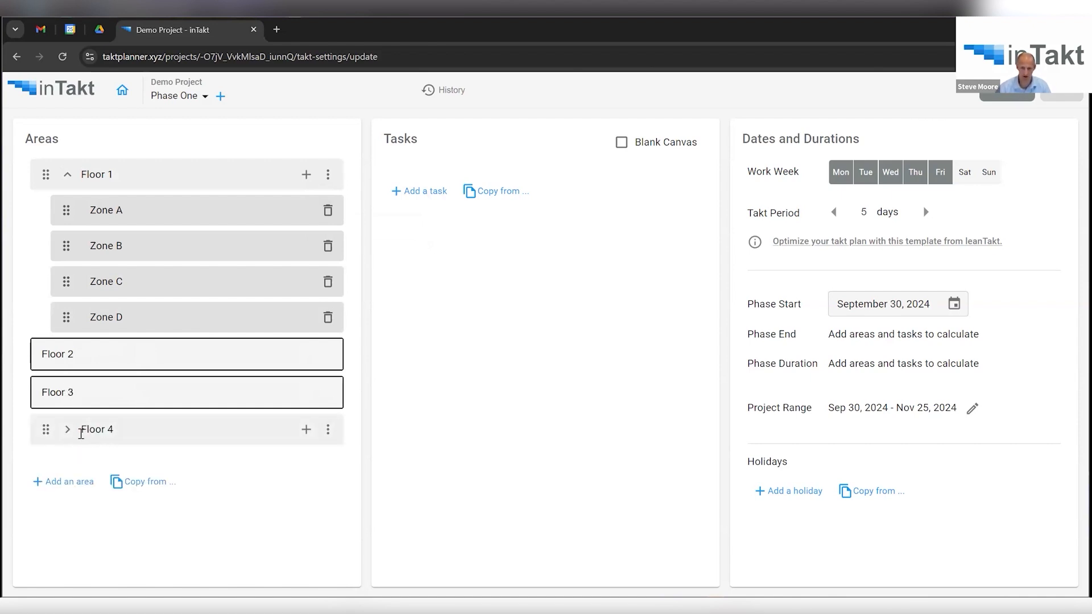
click(68, 432)
click(110, 390)
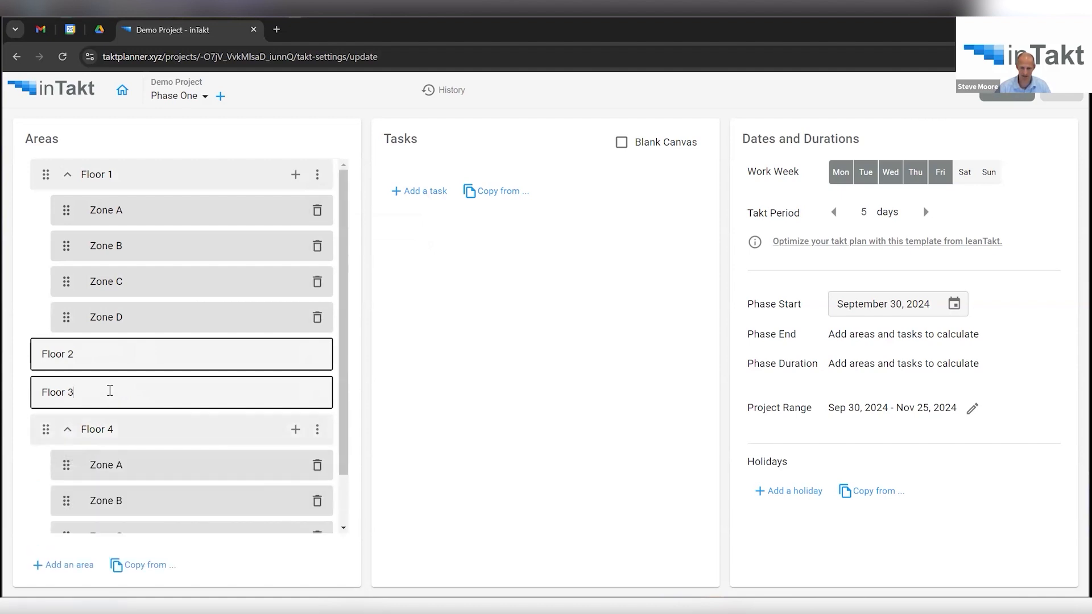
key(Return)
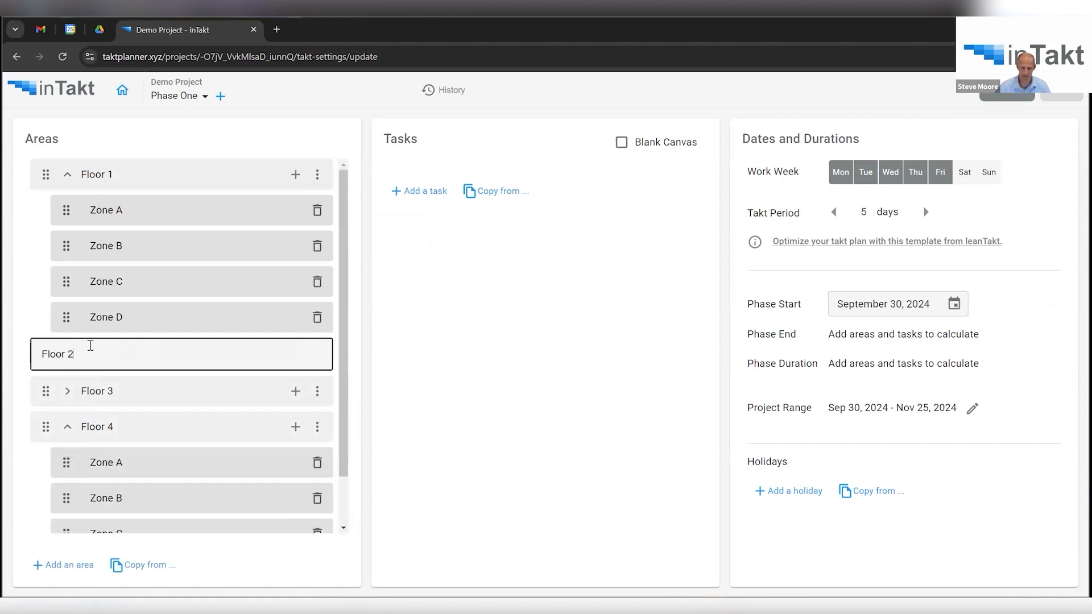
key(Return)
click(420, 192)
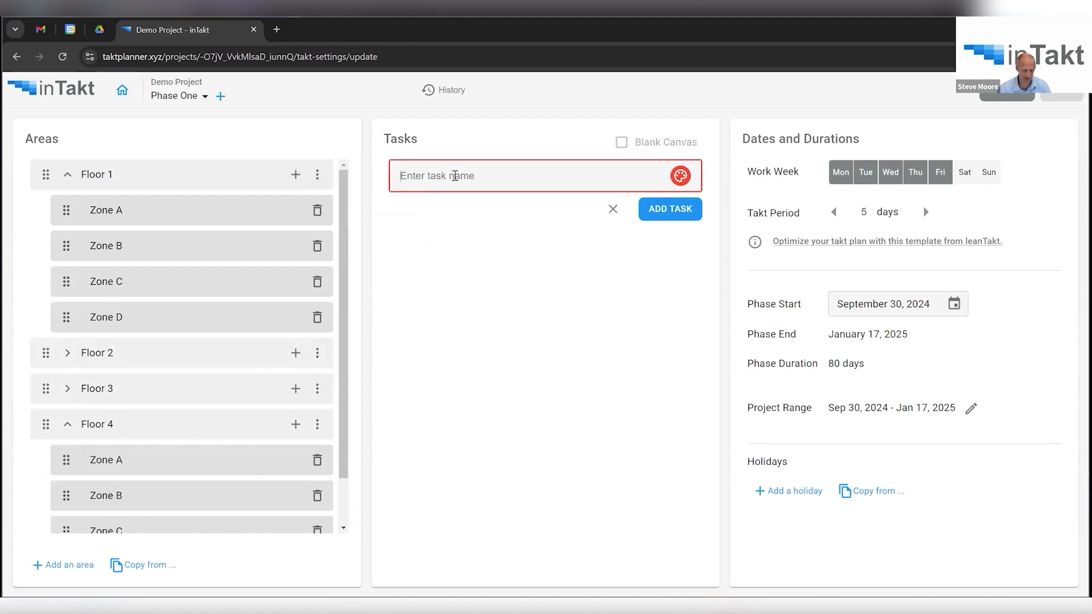
Add the tasks Layout Floor and Framing to Phase One.
text(Layout F)
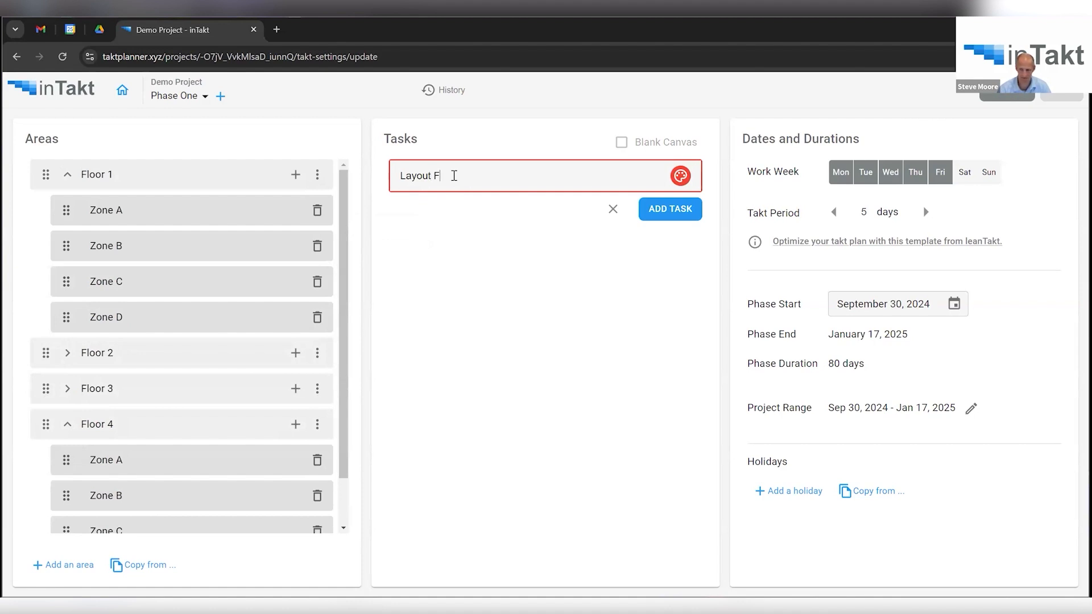
text(loor)
key(Return)
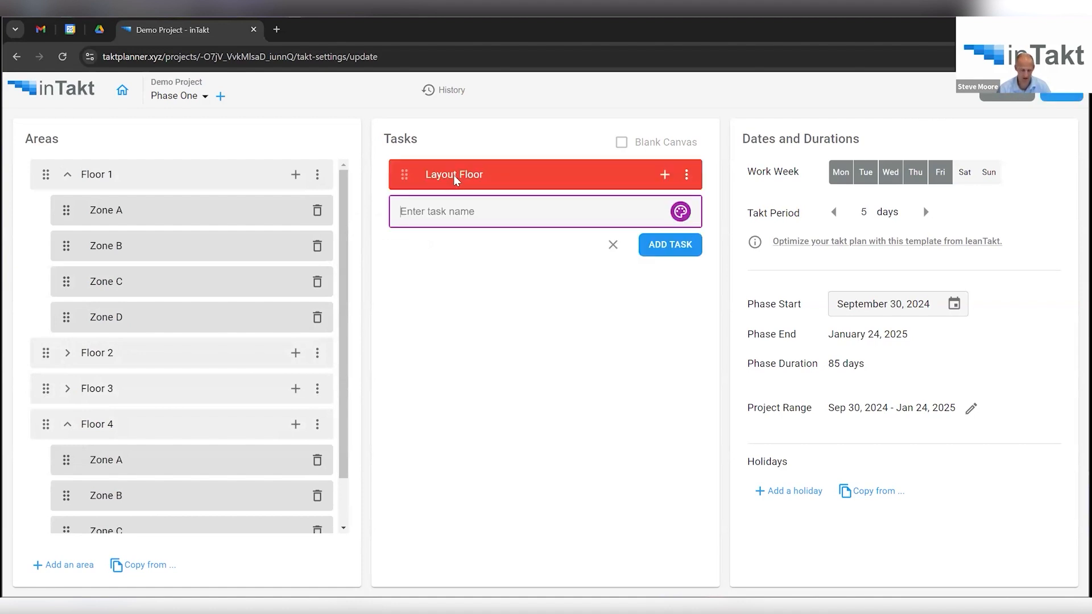
text(Framing)
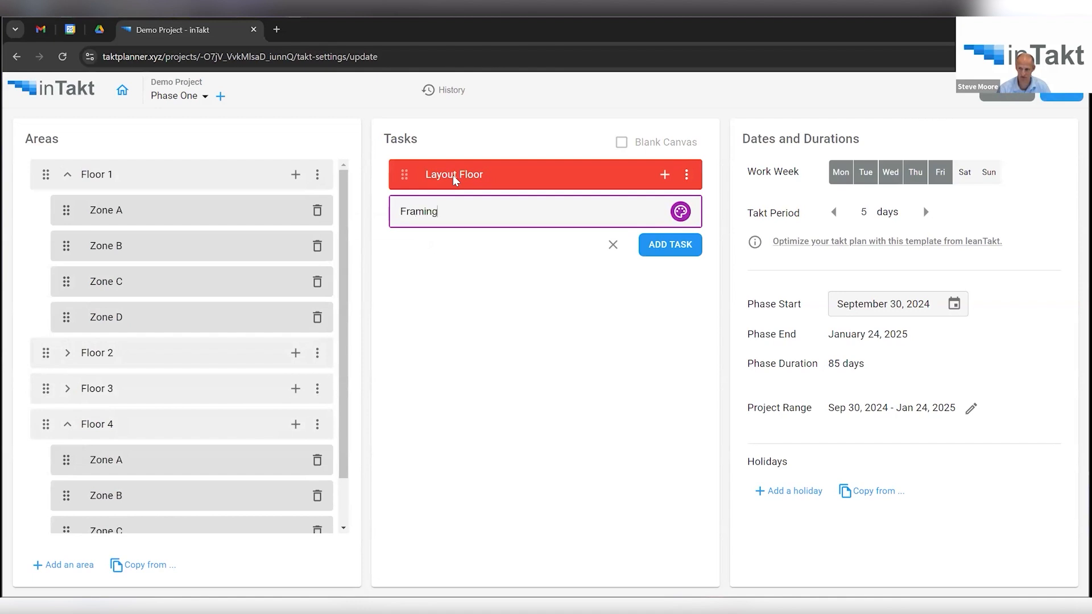
key(Return)
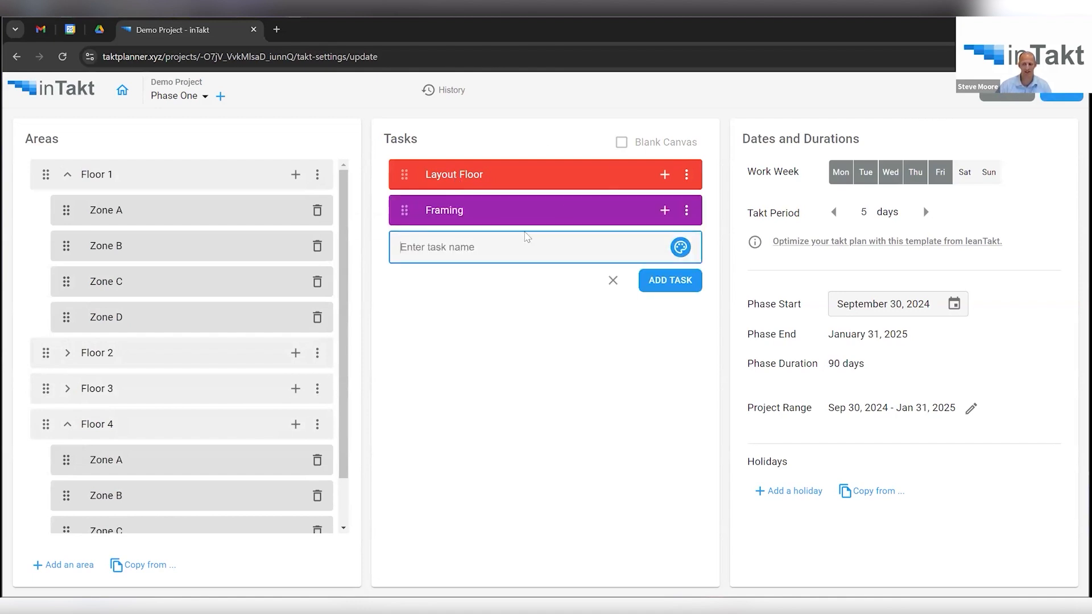
click(689, 213)
Review the Framing task's properties and close them without changes.
click(689, 211)
click(724, 263)
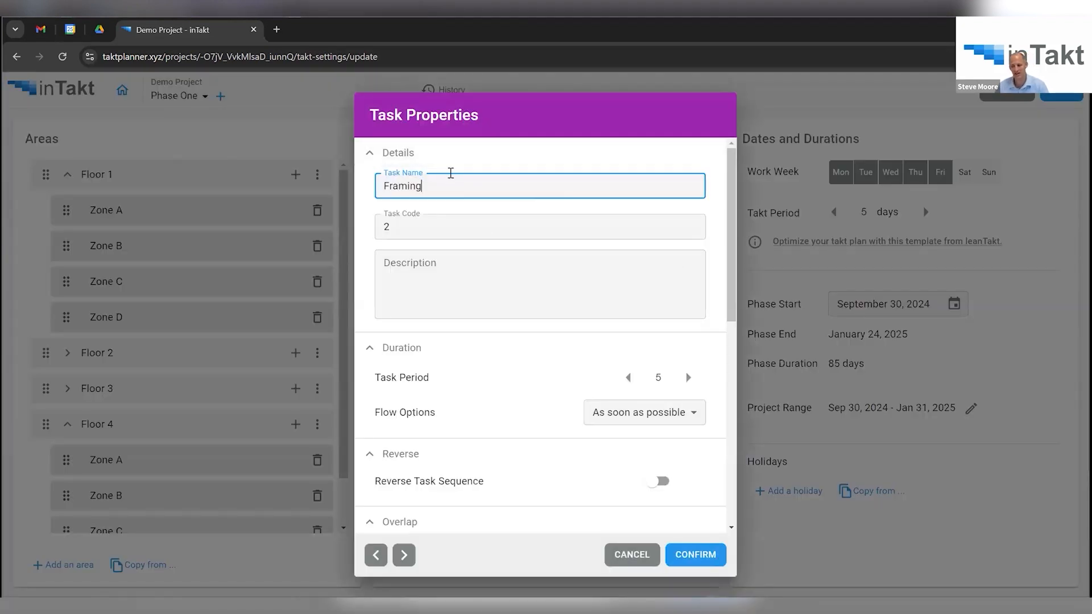
scroll(519, 335, down, 2)
scroll(517, 342, down, 5)
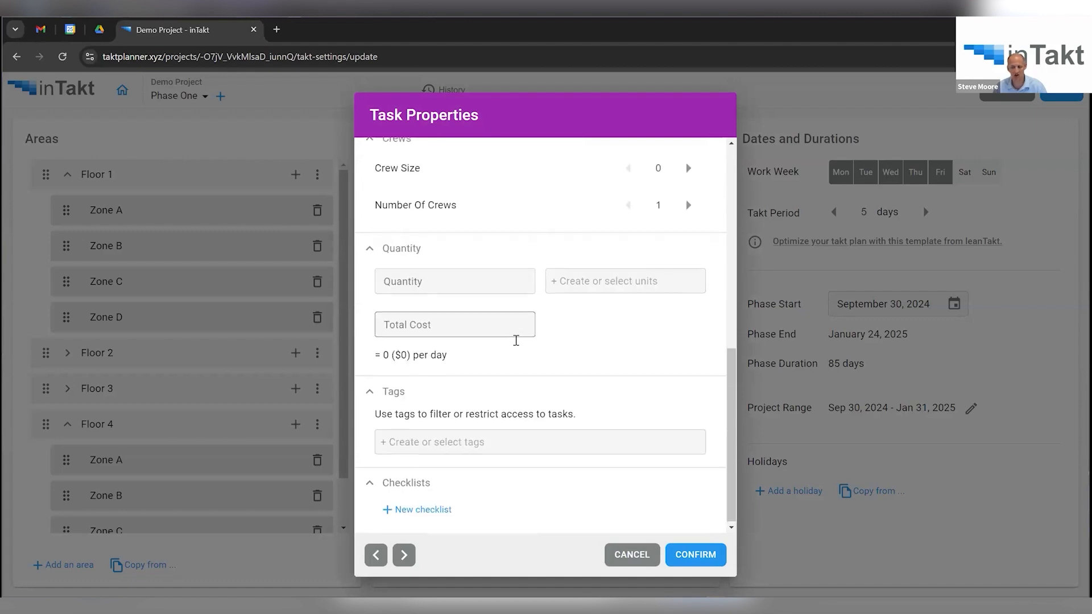
scroll(516, 344, up, 5)
scroll(516, 344, up, 3)
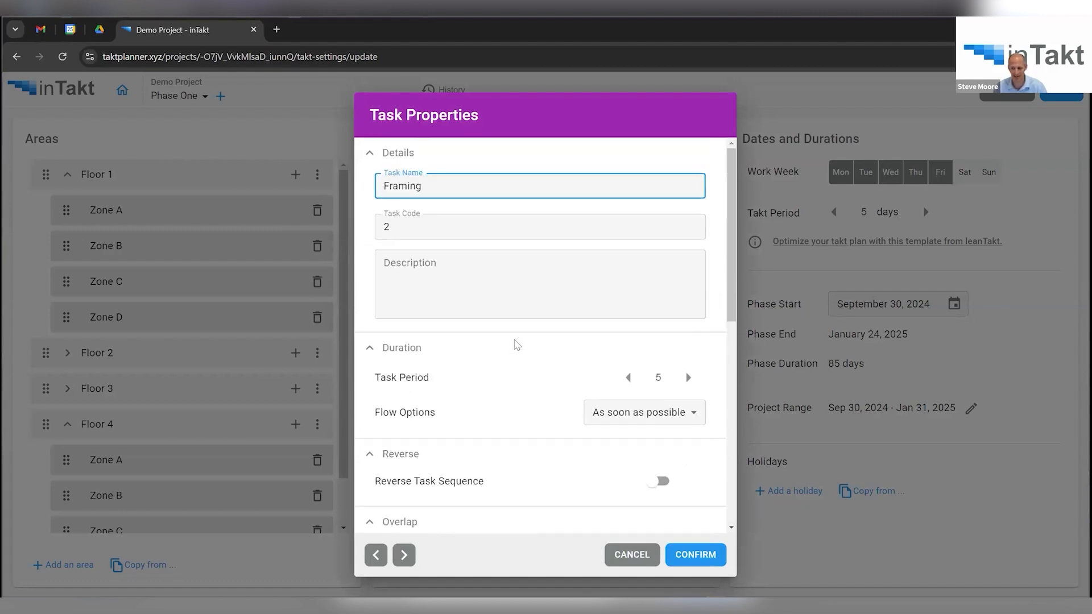
click(620, 560)
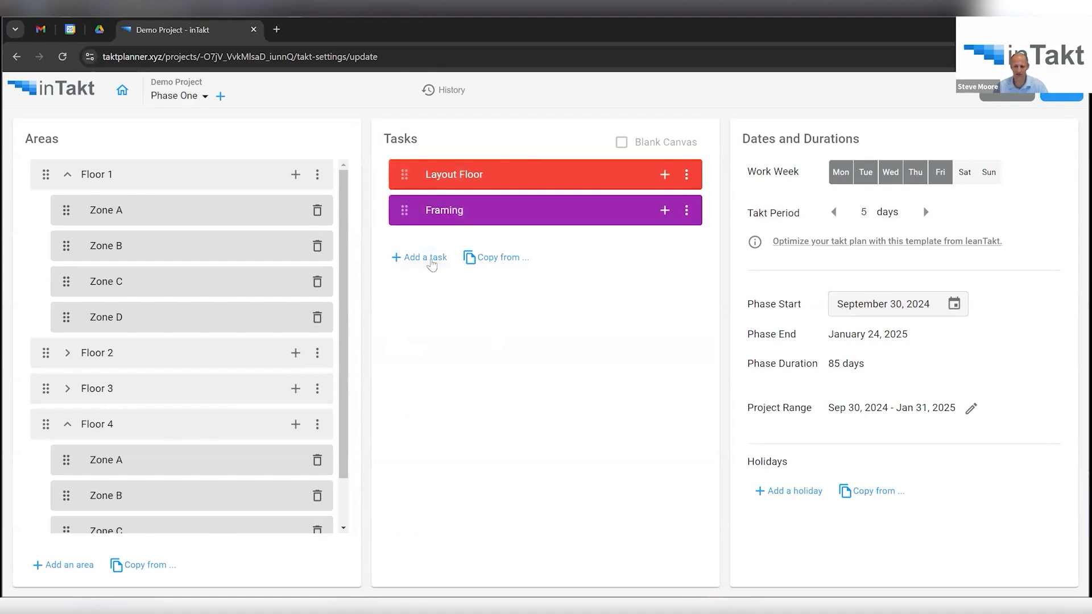
Copy tasks from another project's phase, choosing LeanTakt Training as the source.
click(483, 259)
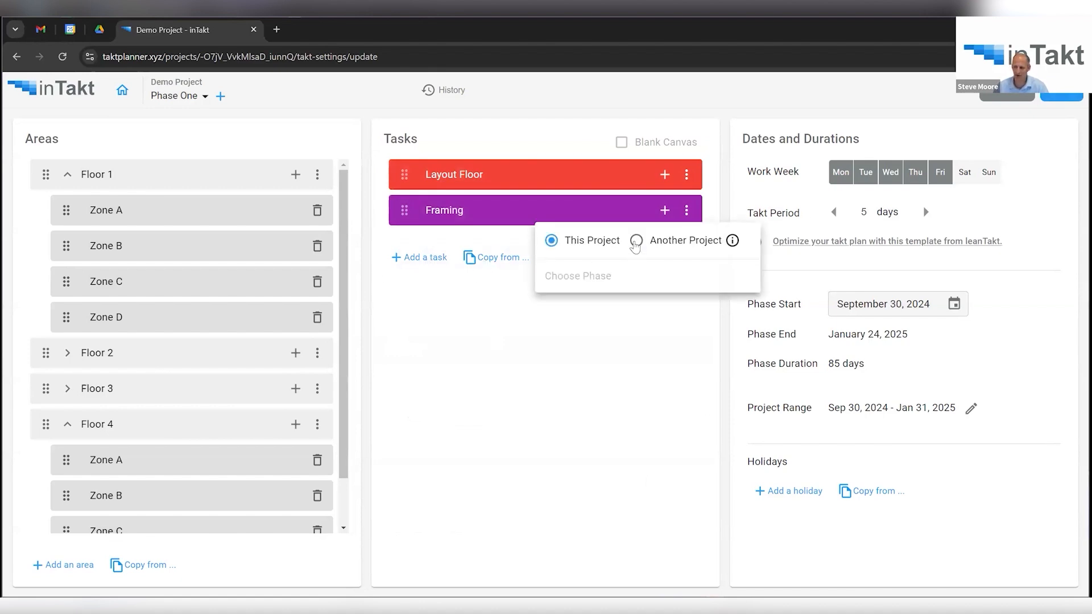
click(636, 241)
click(630, 257)
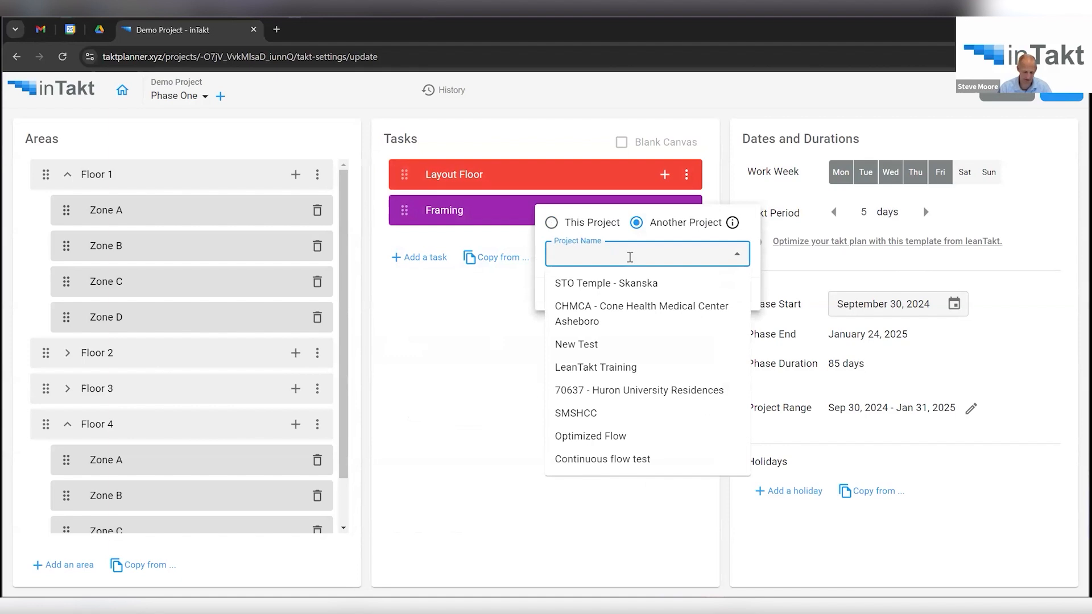
text(lean)
click(625, 283)
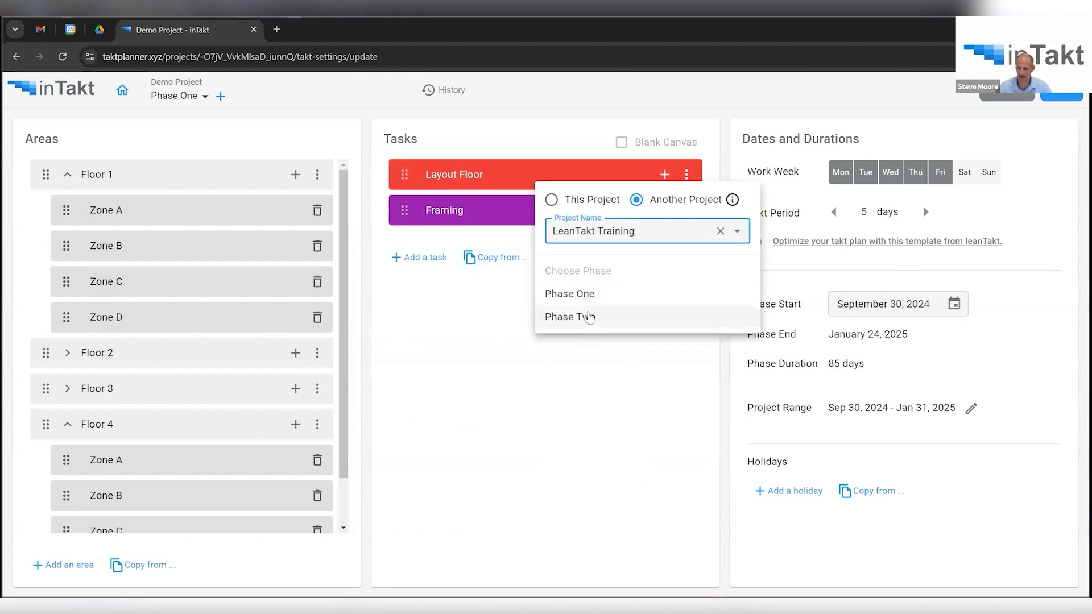
click(570, 294)
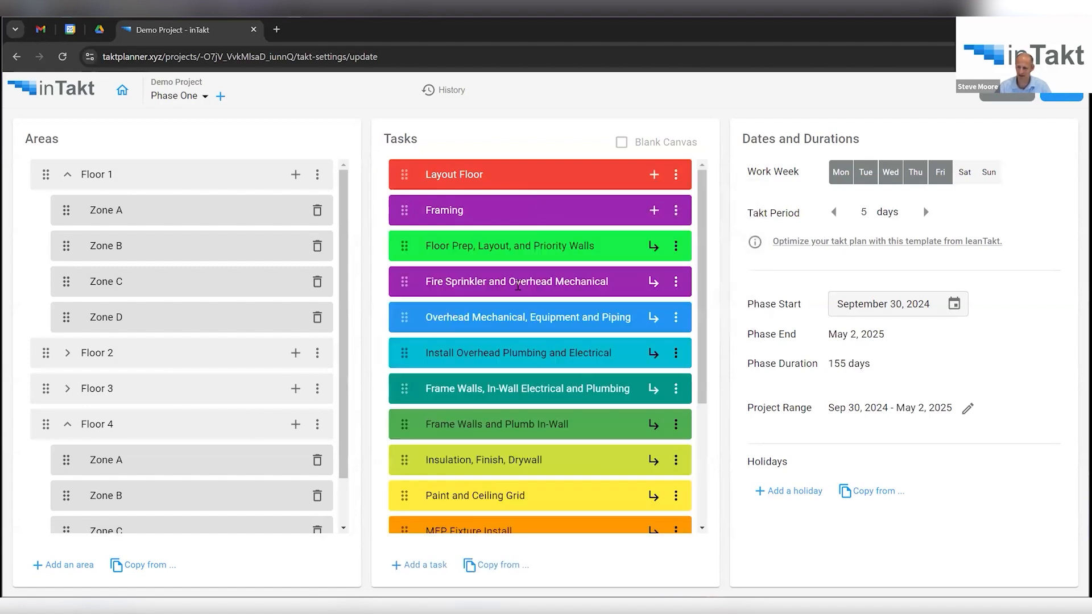
scroll(557, 286, down, 3)
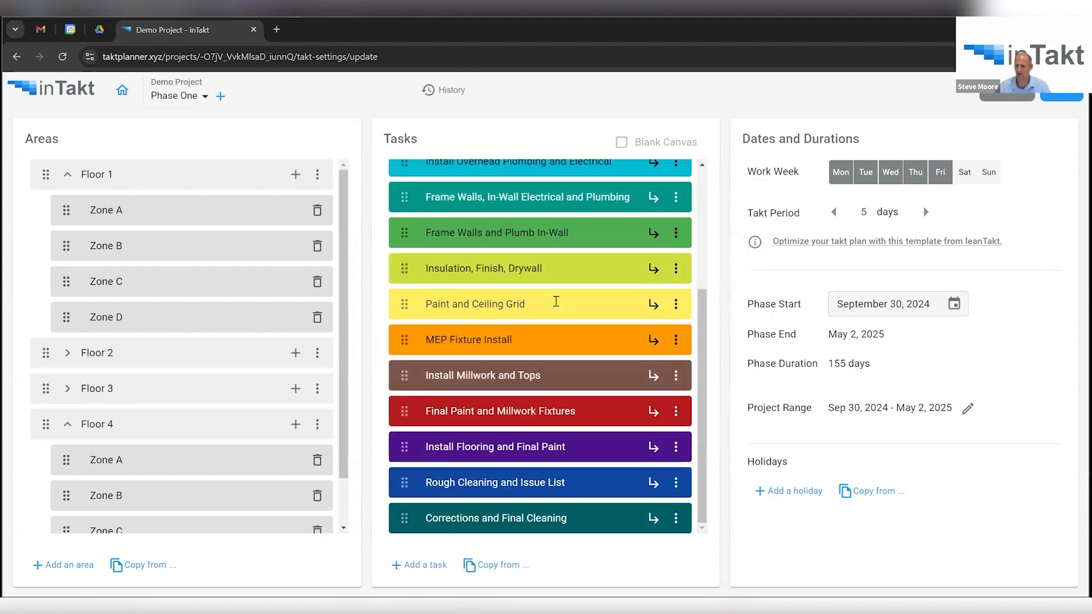
scroll(556, 301, up, 3)
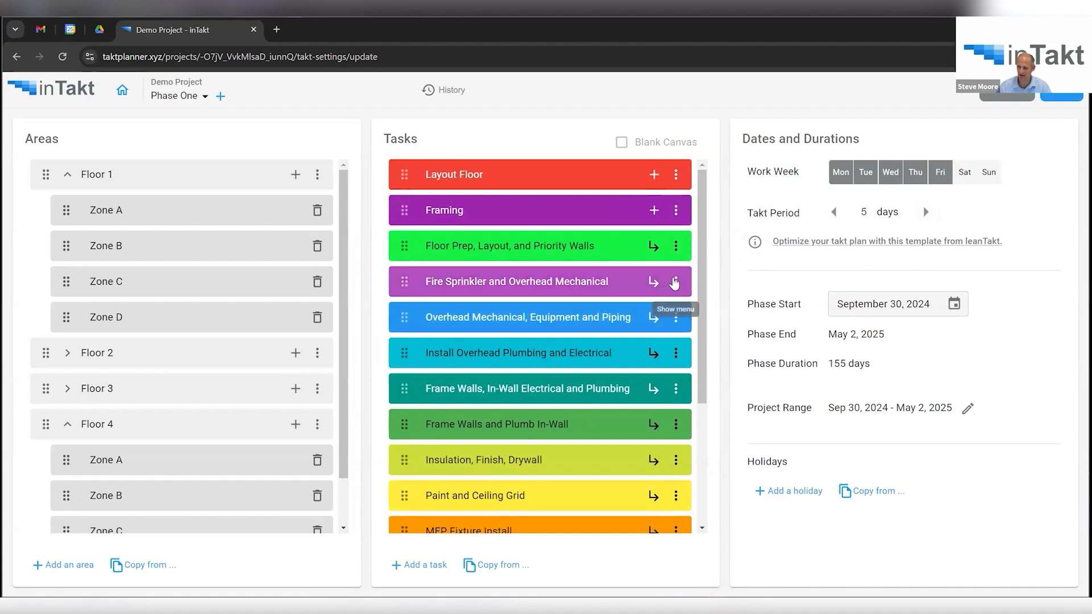
Try Task Period 4 on Fire Sprinkler without saving, then apply takt settings to generate the schedule.
click(675, 283)
click(686, 331)
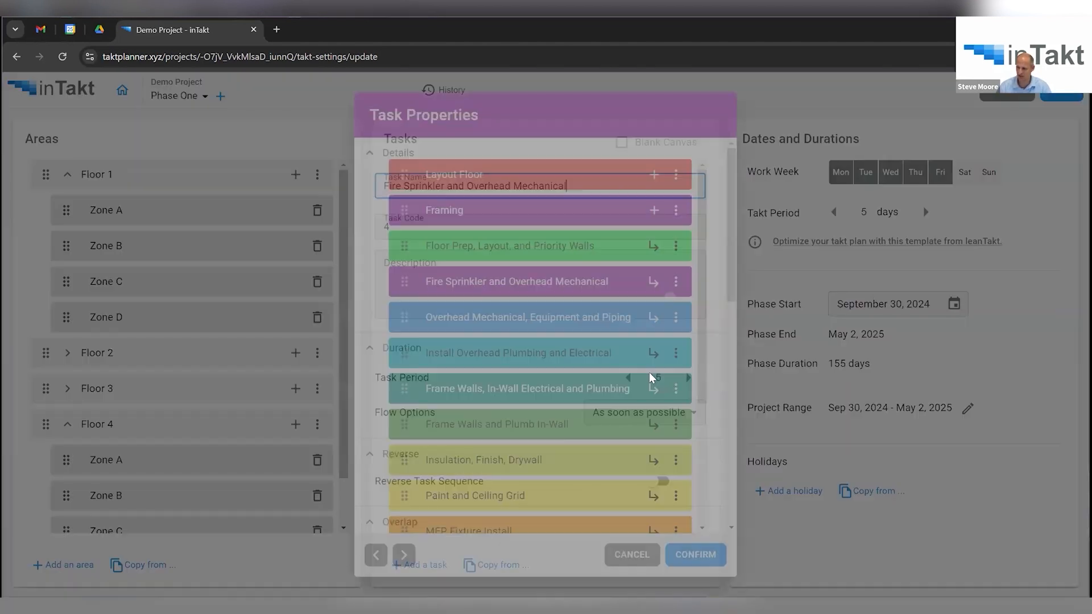
click(628, 378)
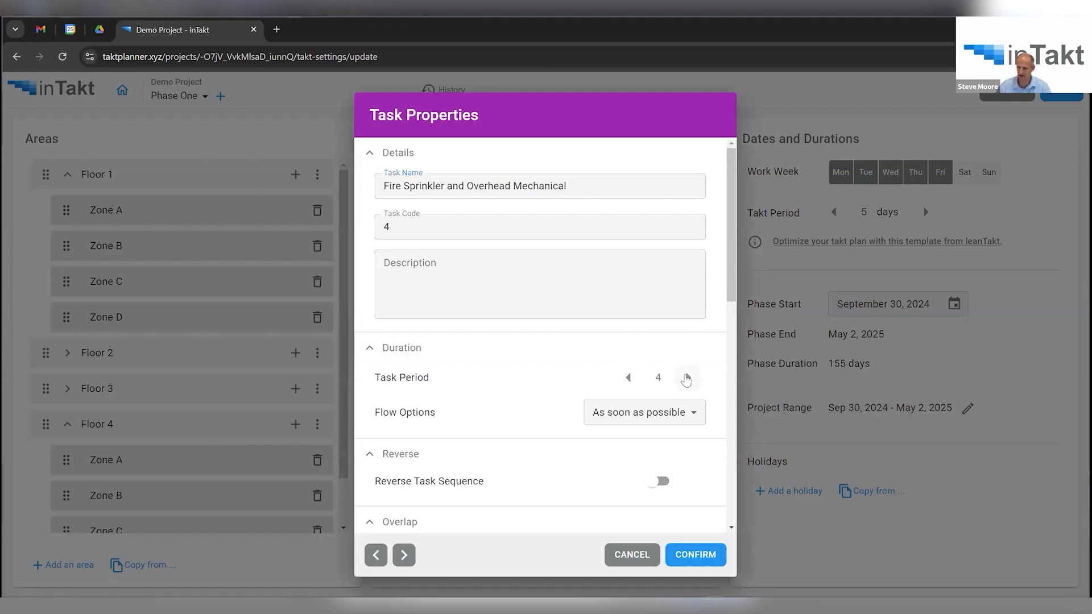
click(643, 549)
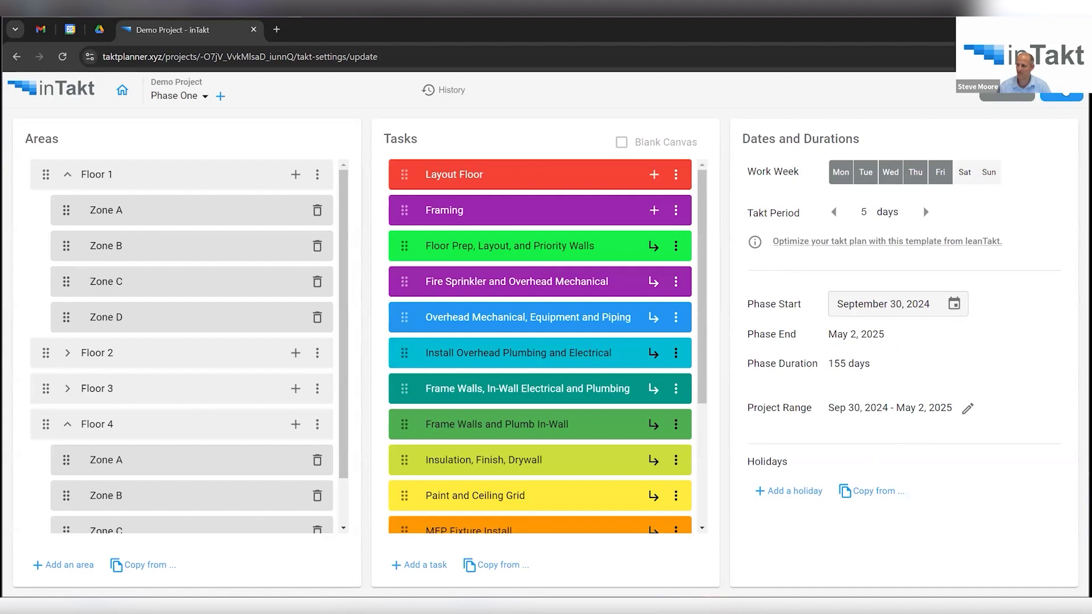
click(1065, 95)
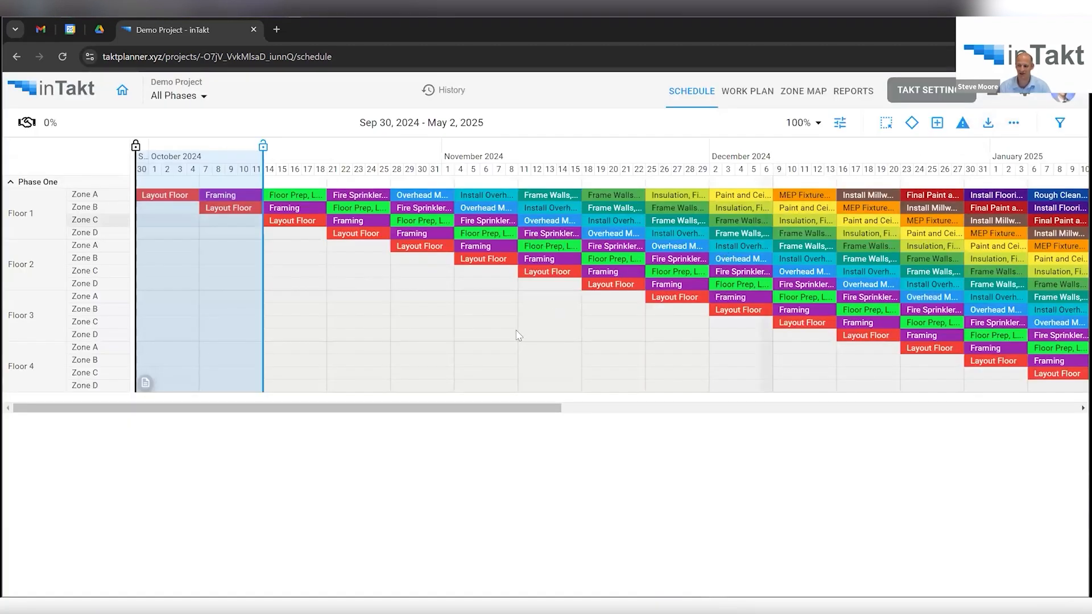
drag(501, 407, 676, 403)
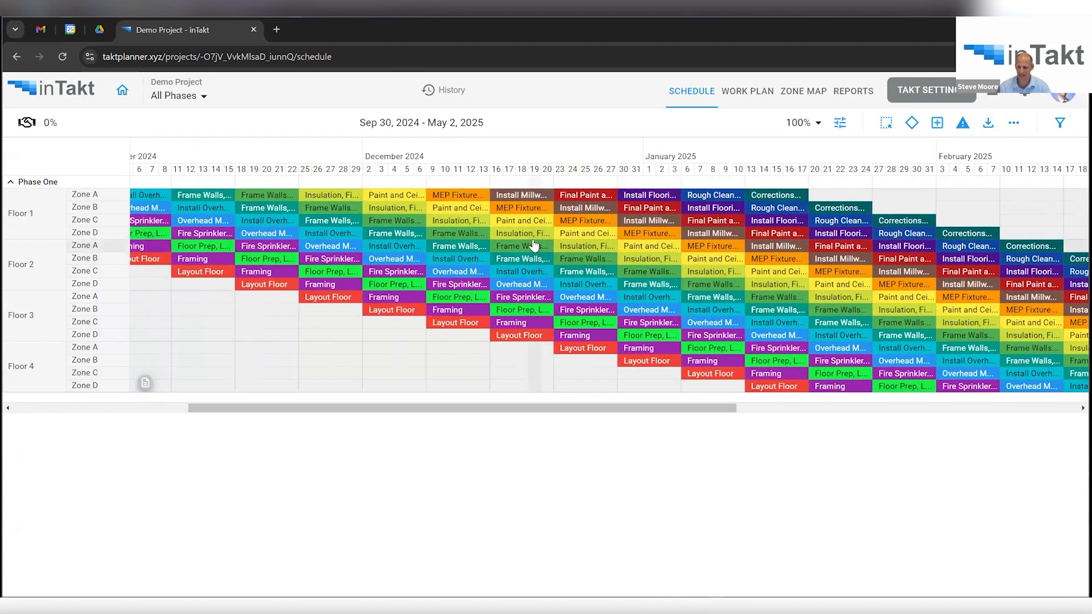
Inspect the Frame Walls task details for Floor 2 Zone A.
click(516, 251)
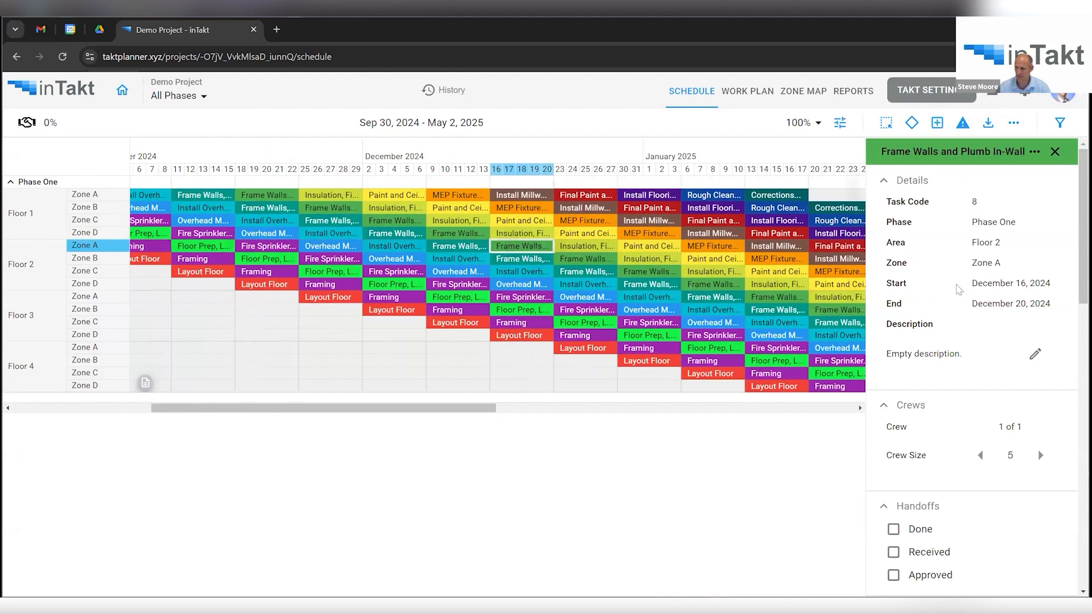
scroll(971, 330, down, 4)
scroll(971, 331, down, 5)
scroll(969, 333, up, 3)
scroll(967, 335, up, 6)
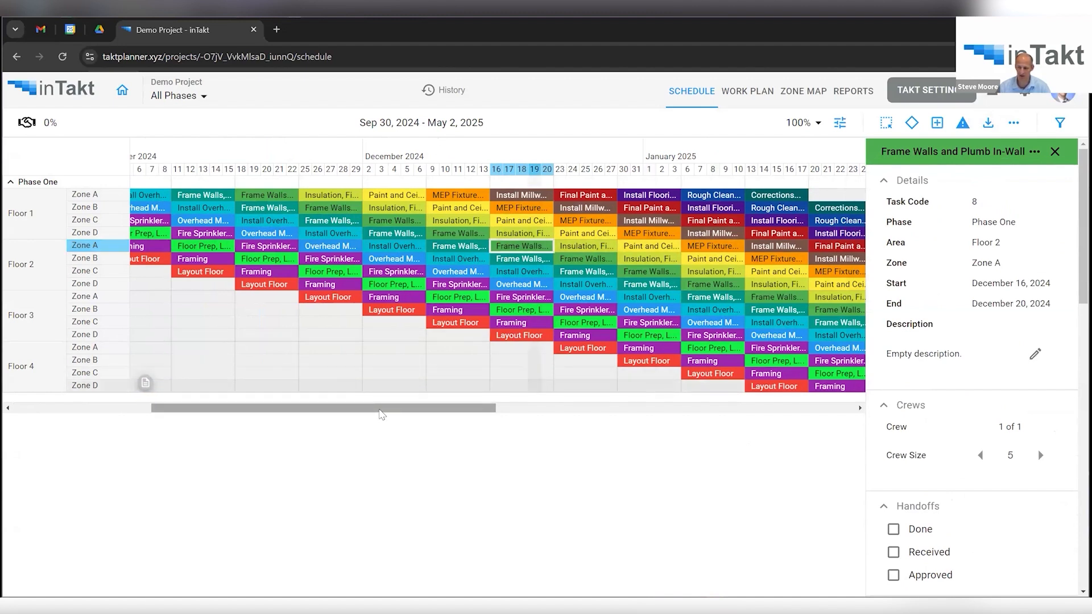
scroll(377, 412, right, 5)
scroll(351, 408, left, 5)
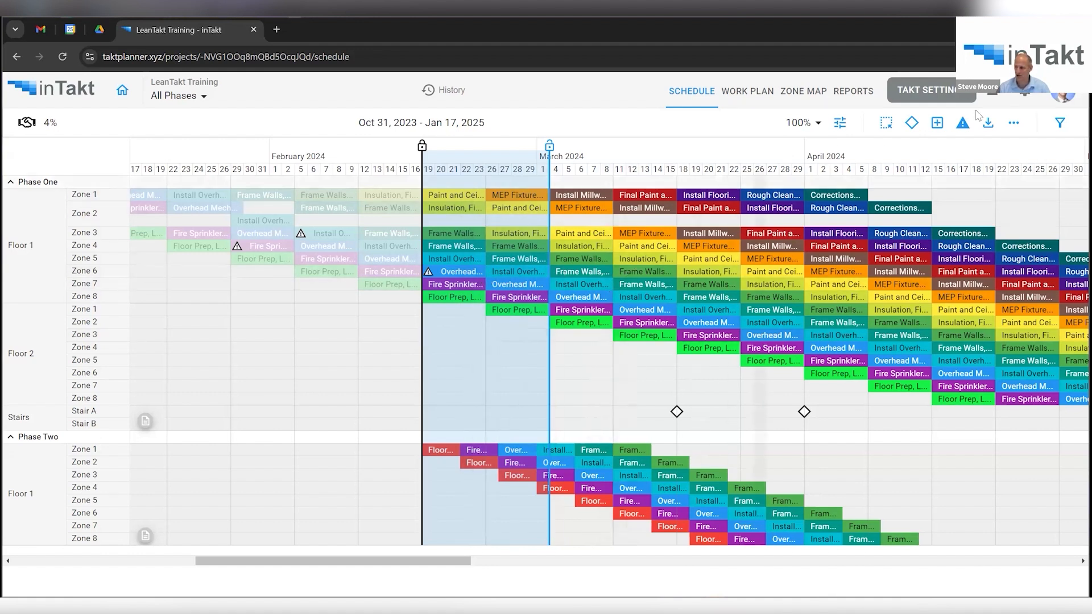
click(994, 100)
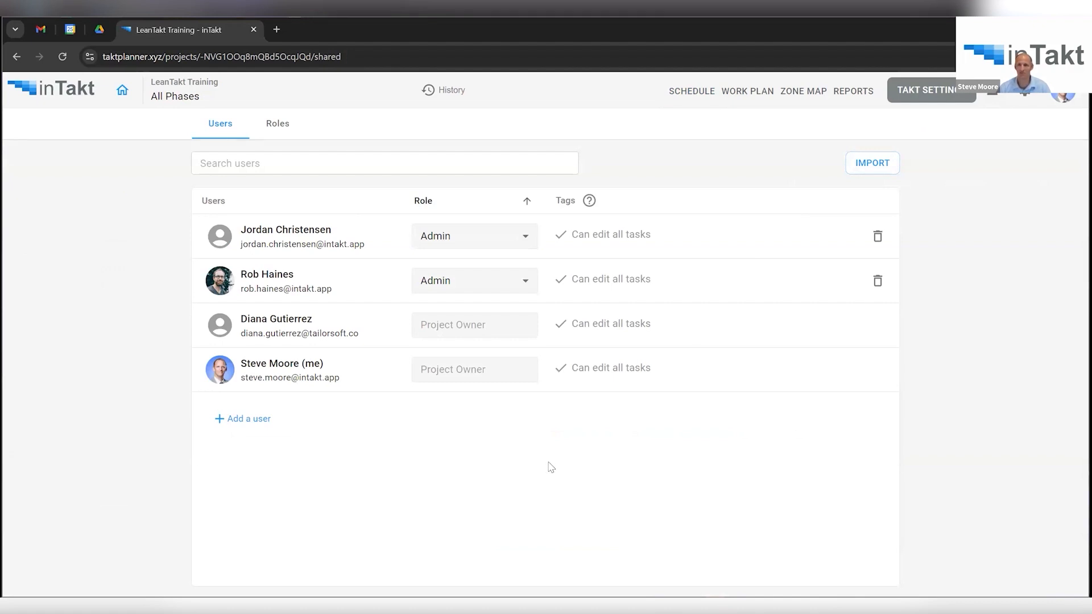
click(257, 424)
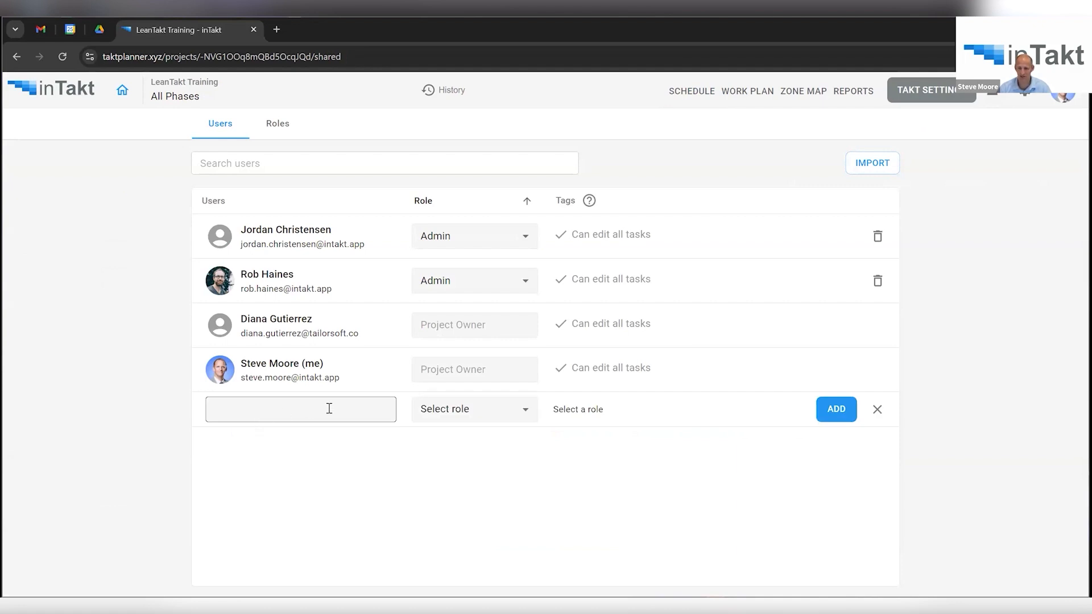
click(279, 125)
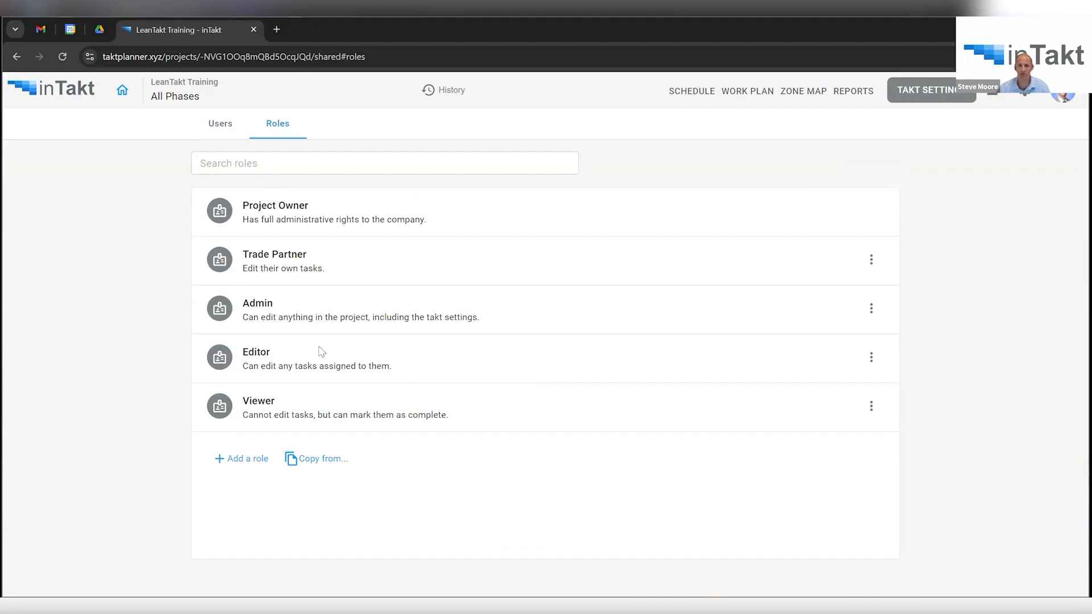
click(222, 134)
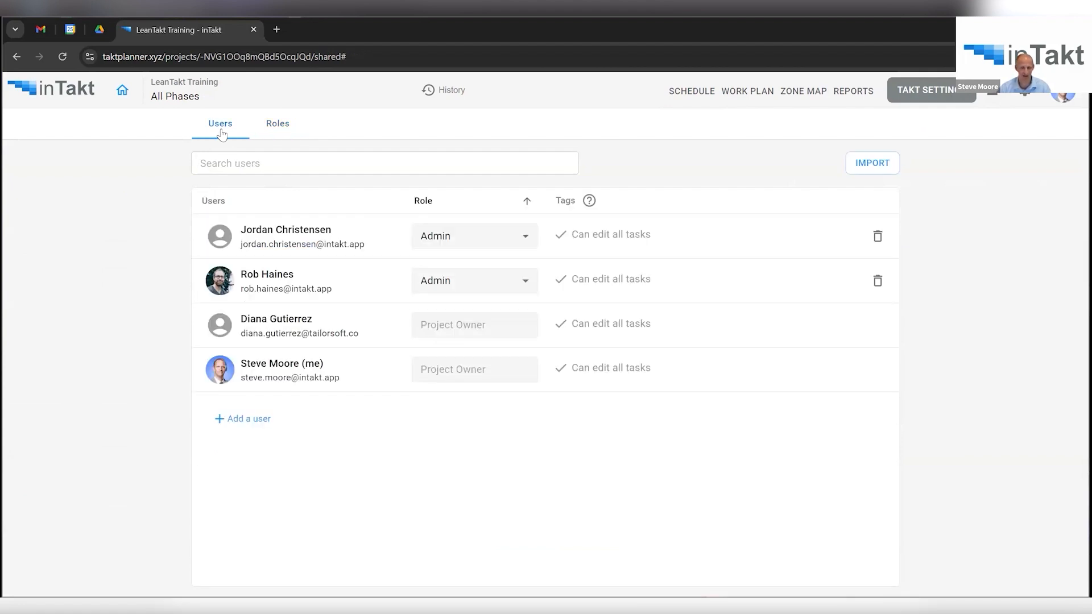
click(677, 94)
drag(255, 559, 475, 560)
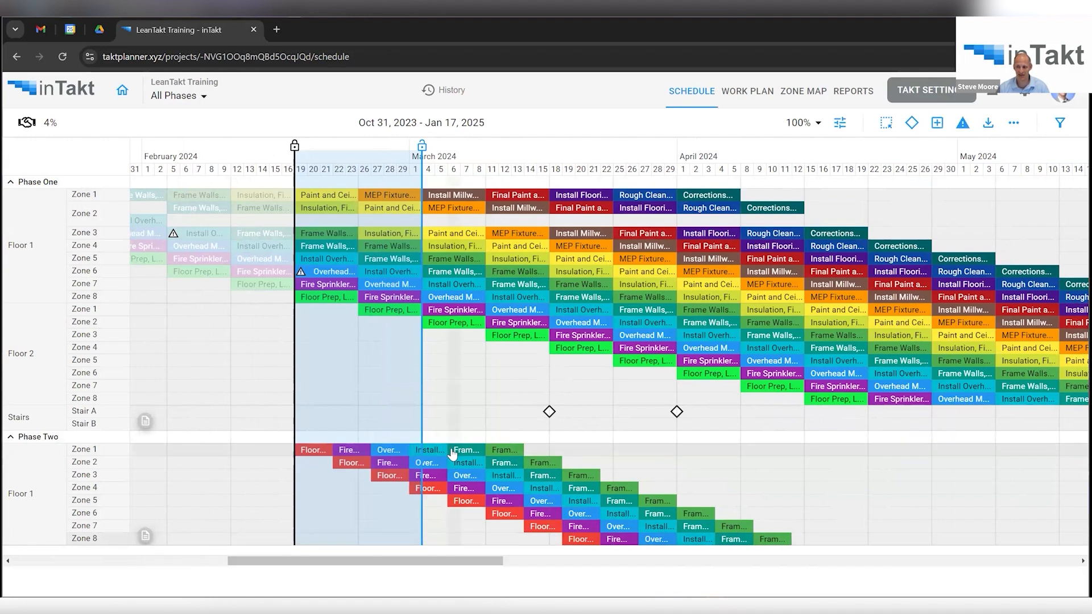
View an Overhead Mechanical task's details, then open LeanTakt Training's takt settings.
click(479, 298)
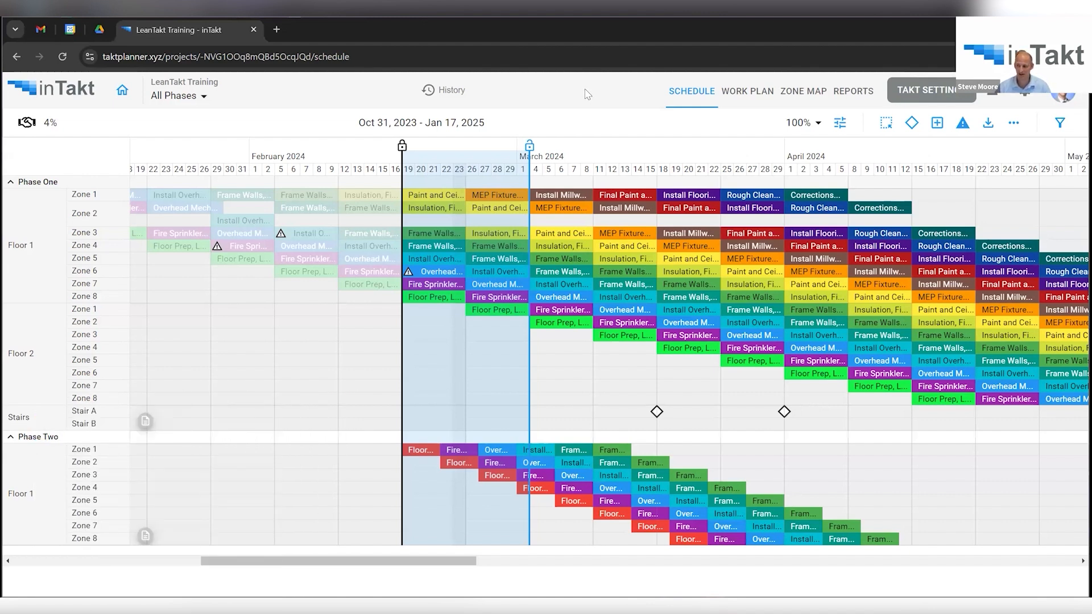
click(920, 90)
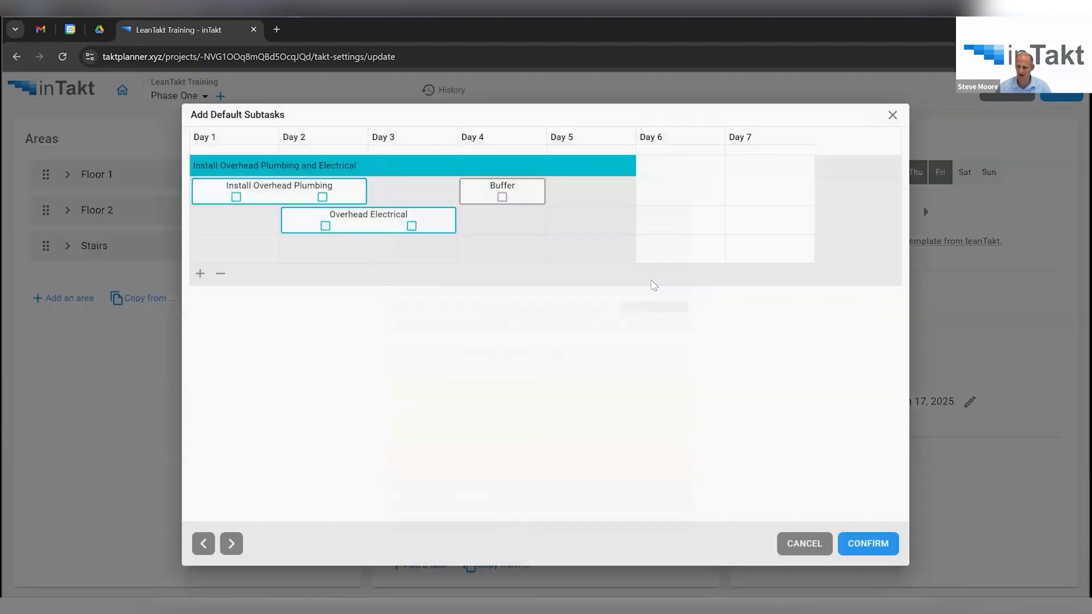
Browse default subtasks from Install Overhead Plumbing and Electrical to Frame Walls, discard a trial move, and apply settings.
click(653, 284)
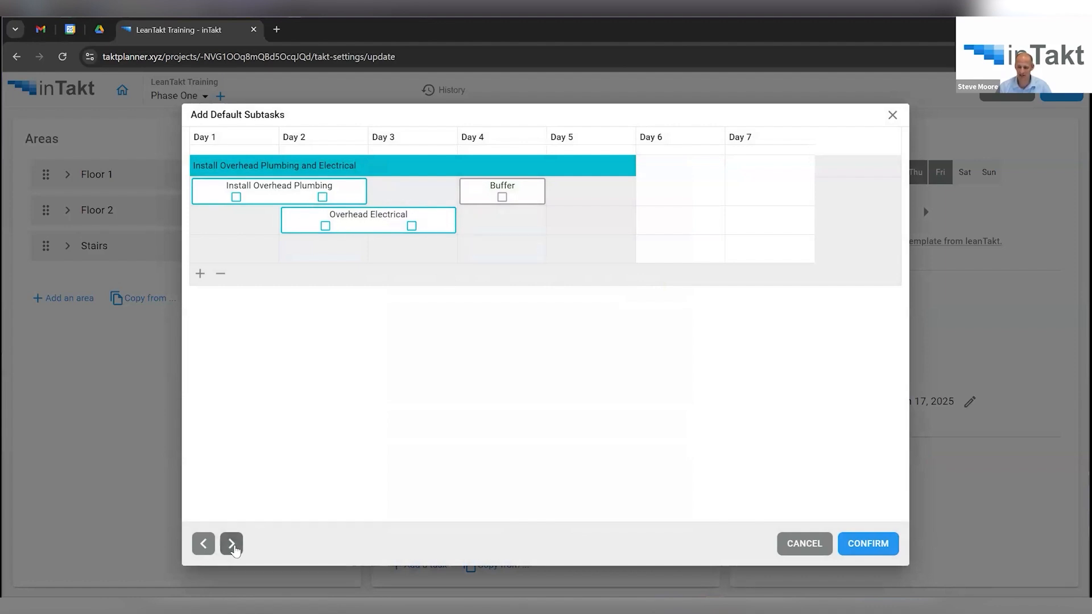
click(232, 544)
click(231, 545)
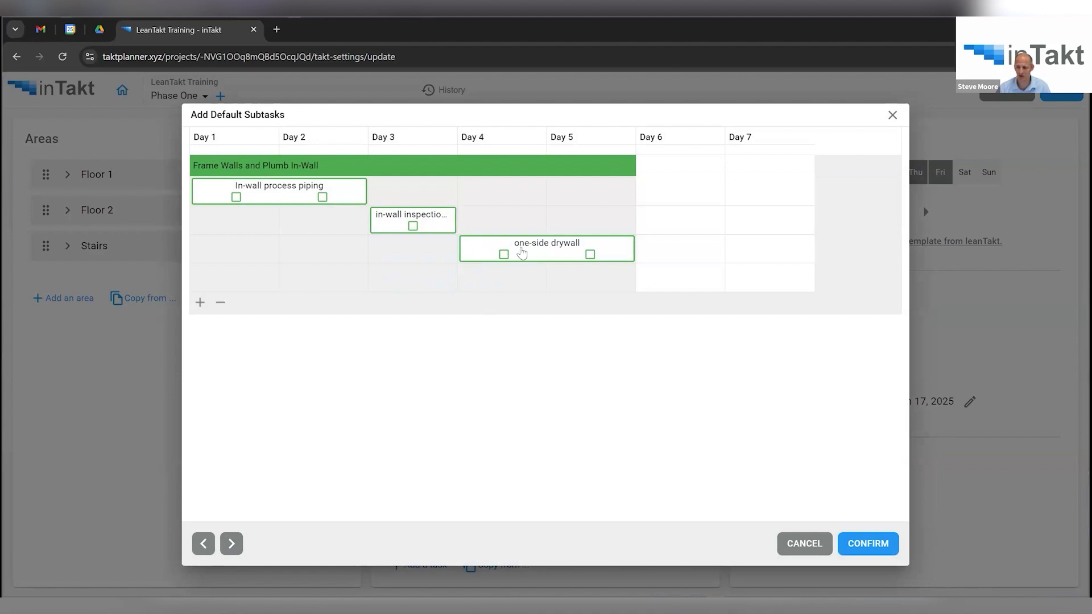
drag(517, 196, 516, 197)
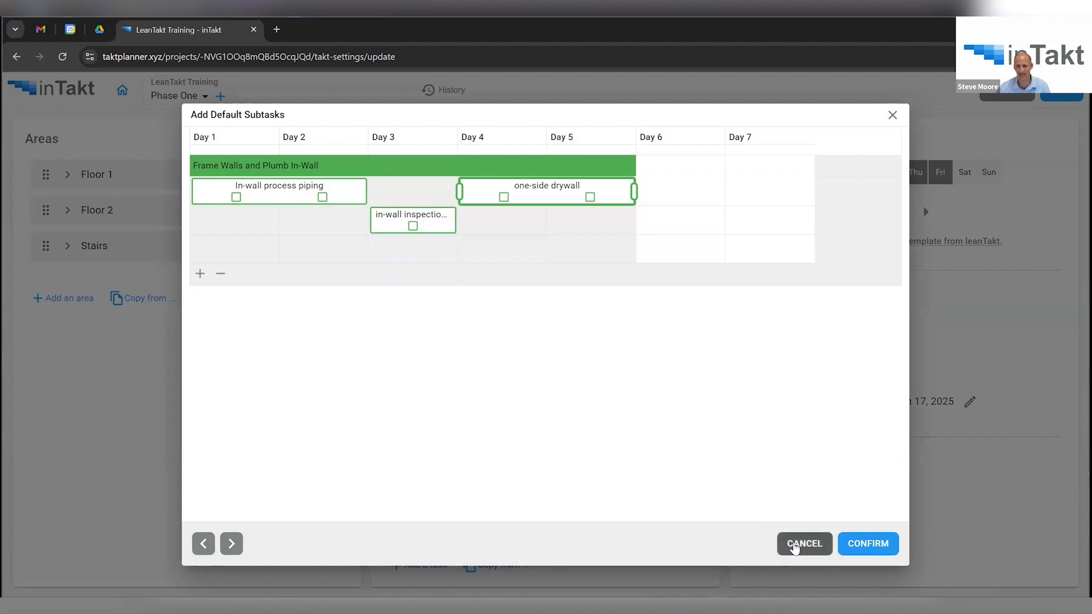
click(793, 547)
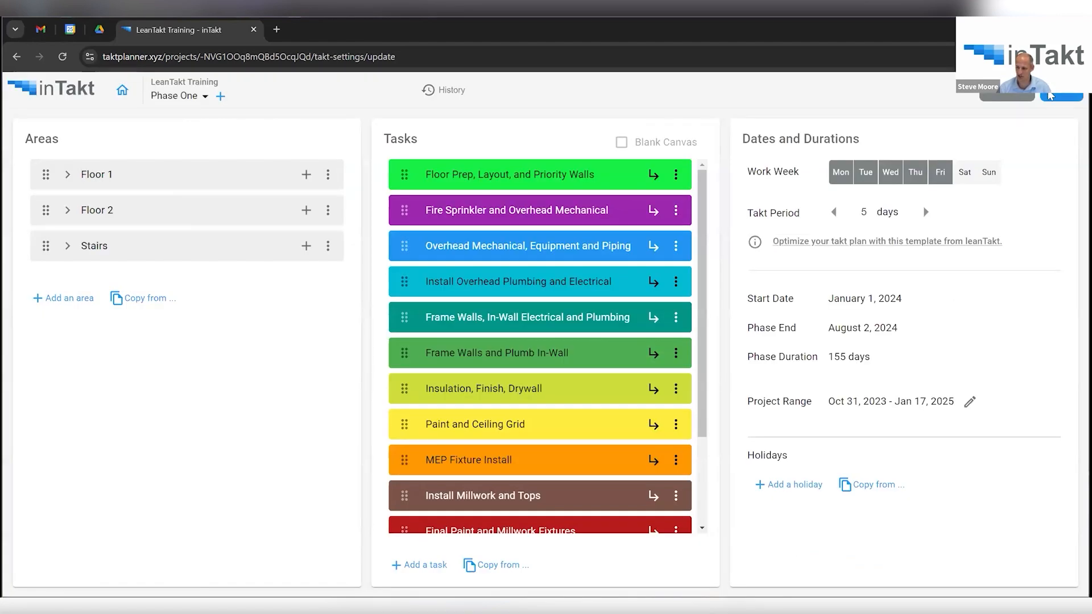
click(1050, 95)
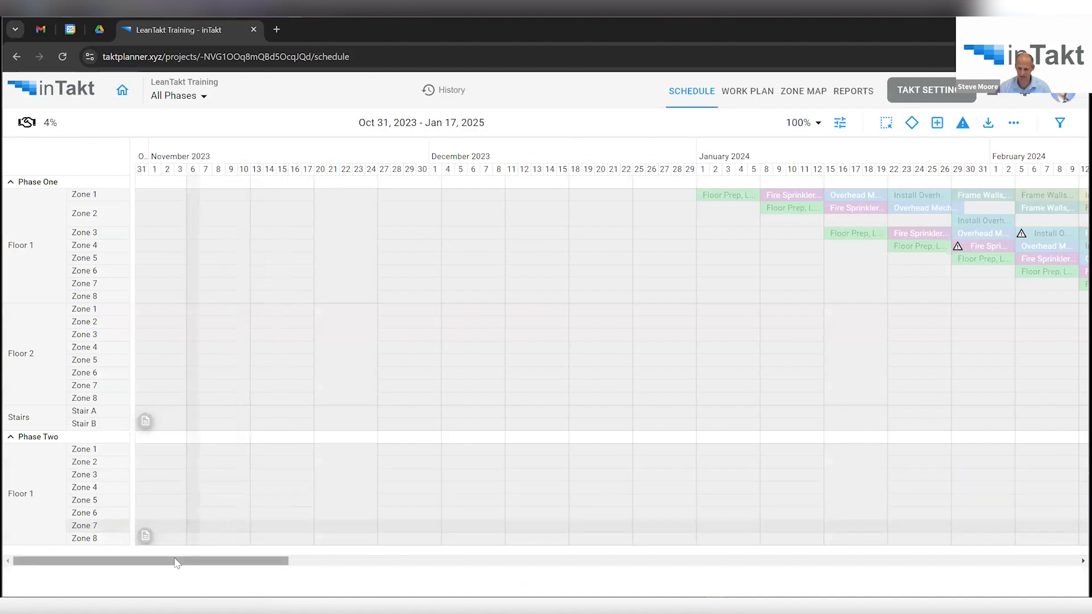
Show the weekly work plan for January 22–28.
drag(176, 563, 569, 561)
click(747, 91)
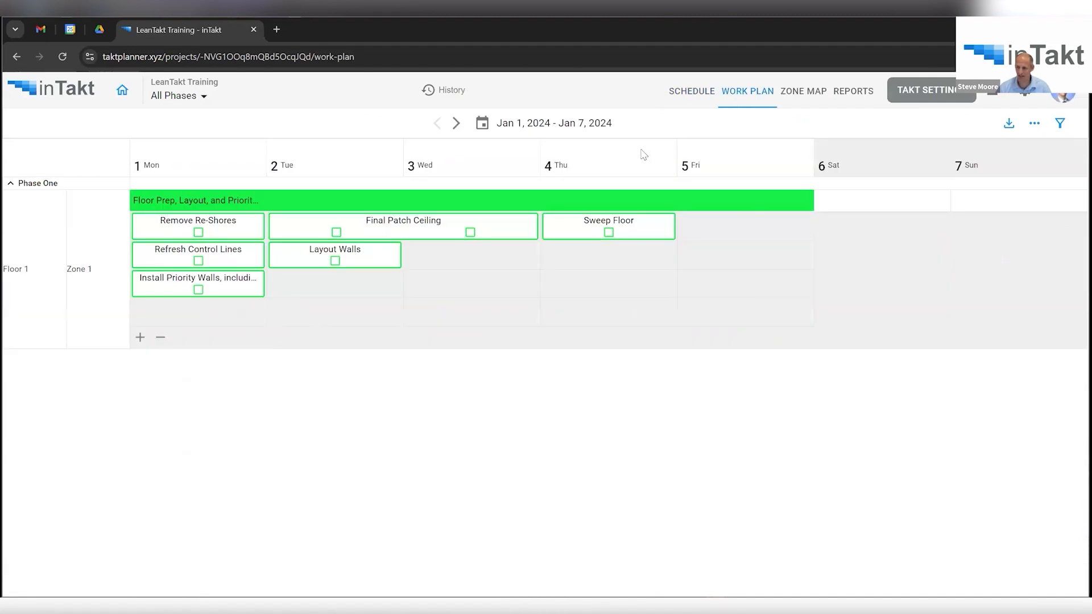
click(455, 124)
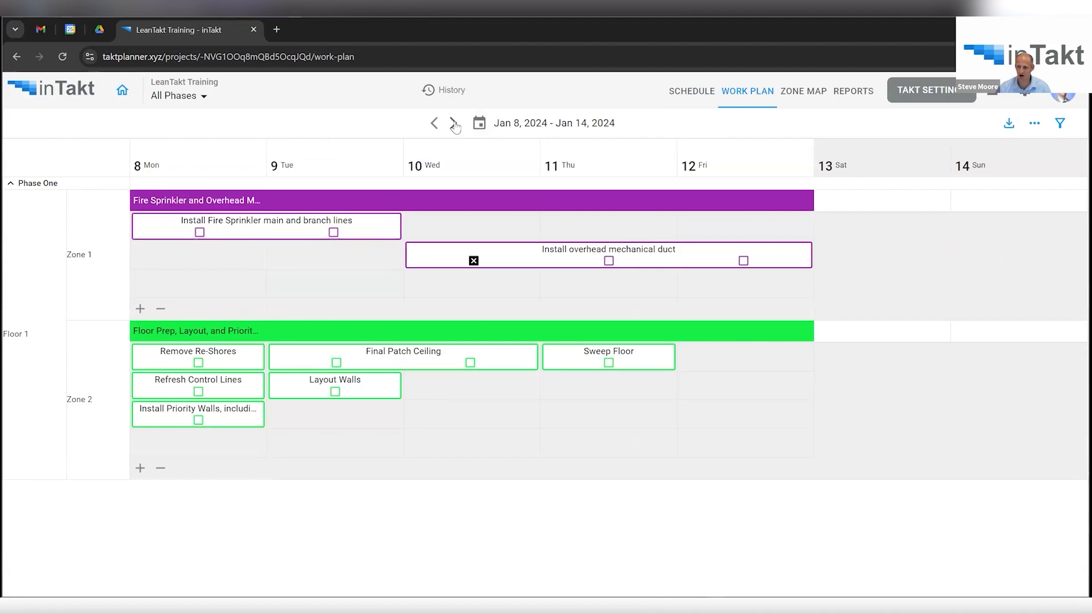
click(455, 123)
click(455, 123)
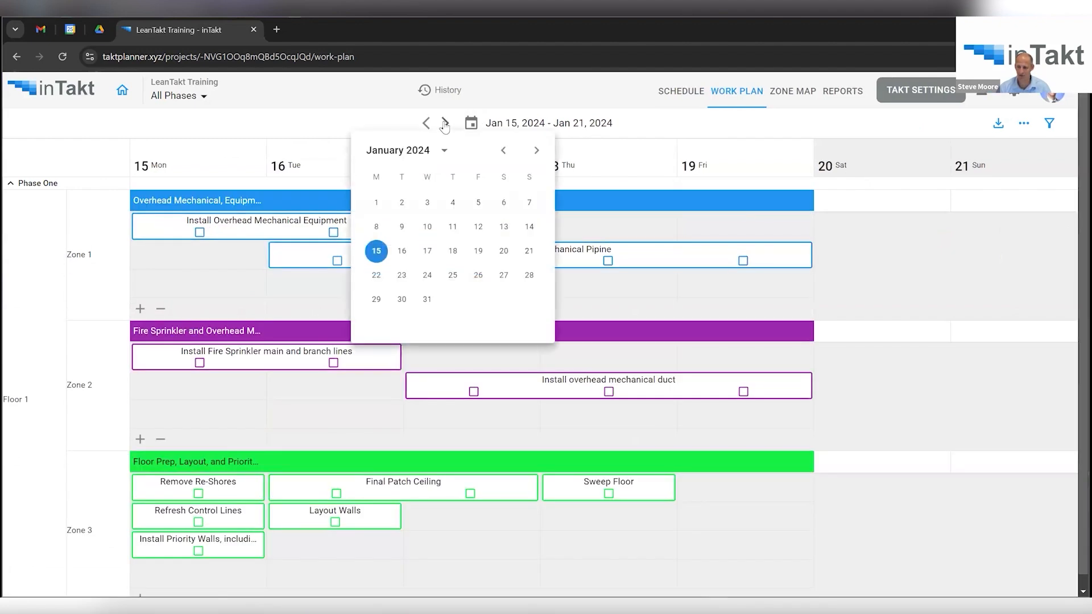
click(446, 124)
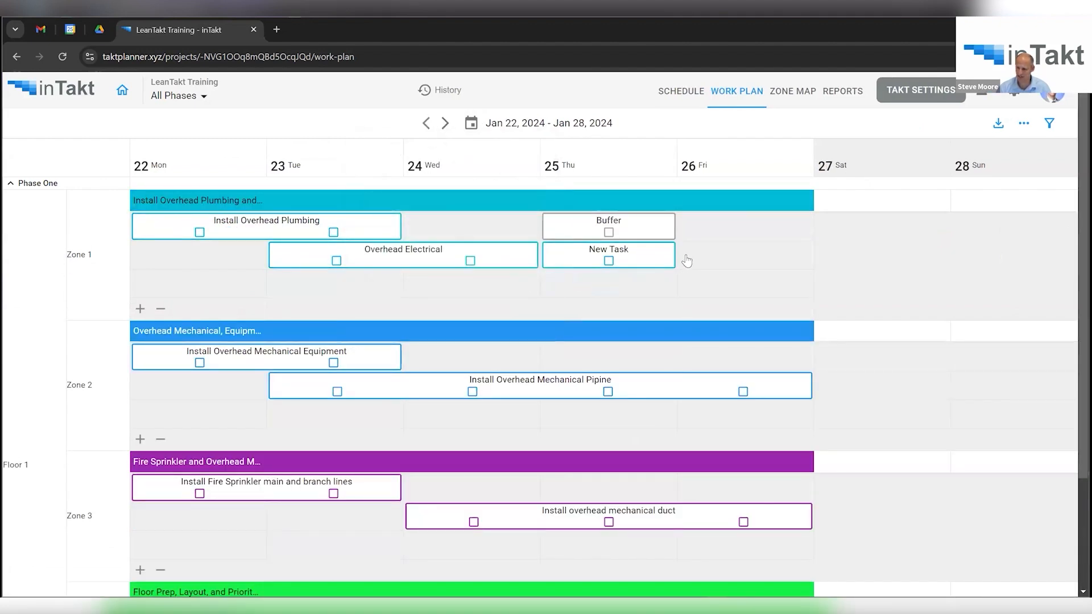
Add a subtask named Unique Task in Friday's Zone 1 cell.
click(718, 230)
text(U)
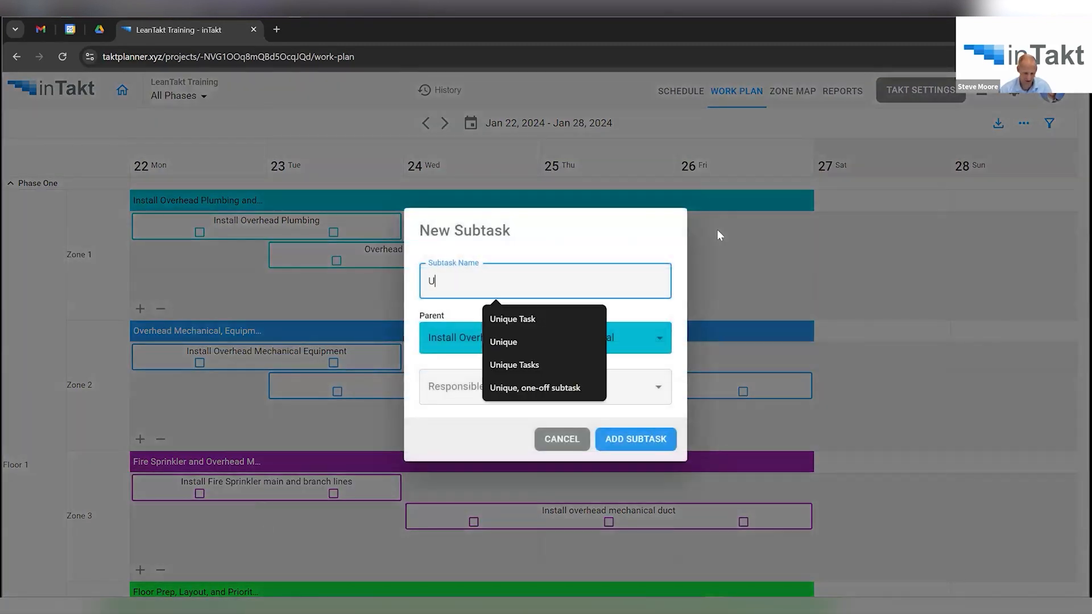
text(nuque)
key(BackSpace)
key(BackSpace)
key(BackSpace)
key(BackSpace)
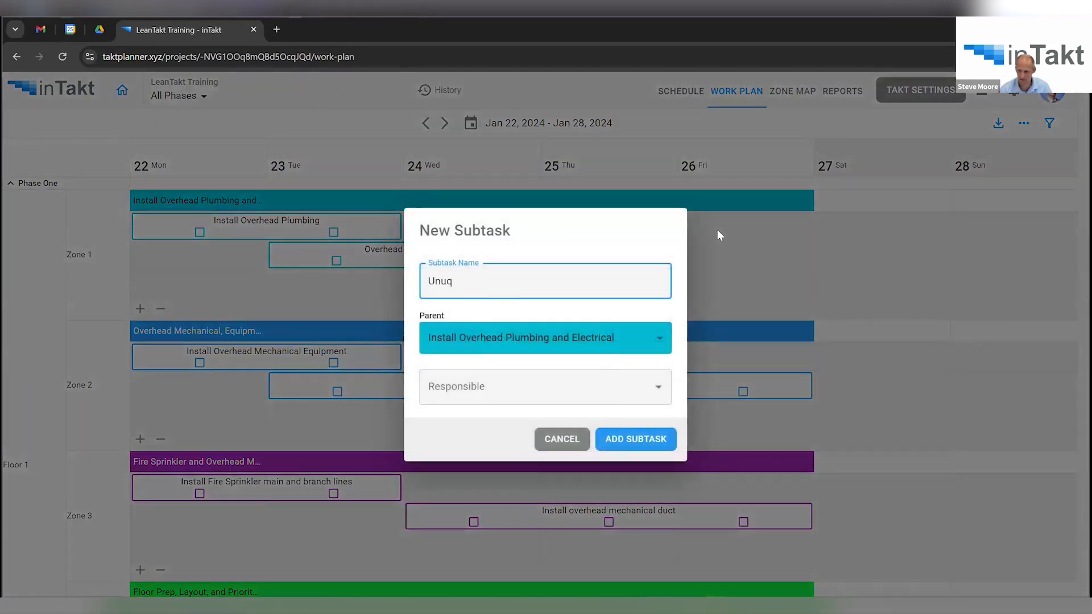
key(BackSpace)
text(ique Task)
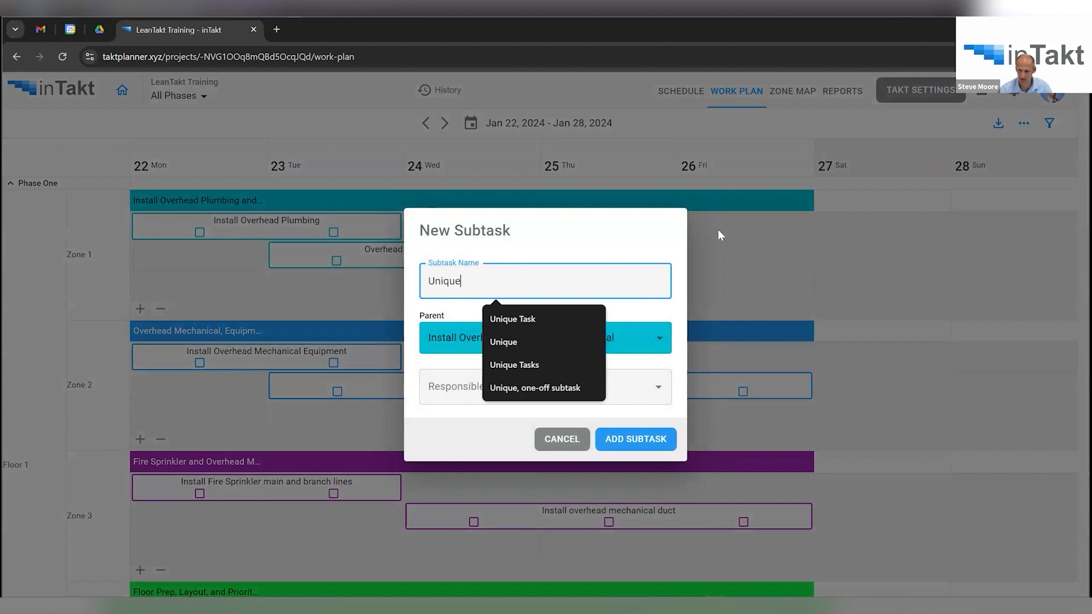
key(Return)
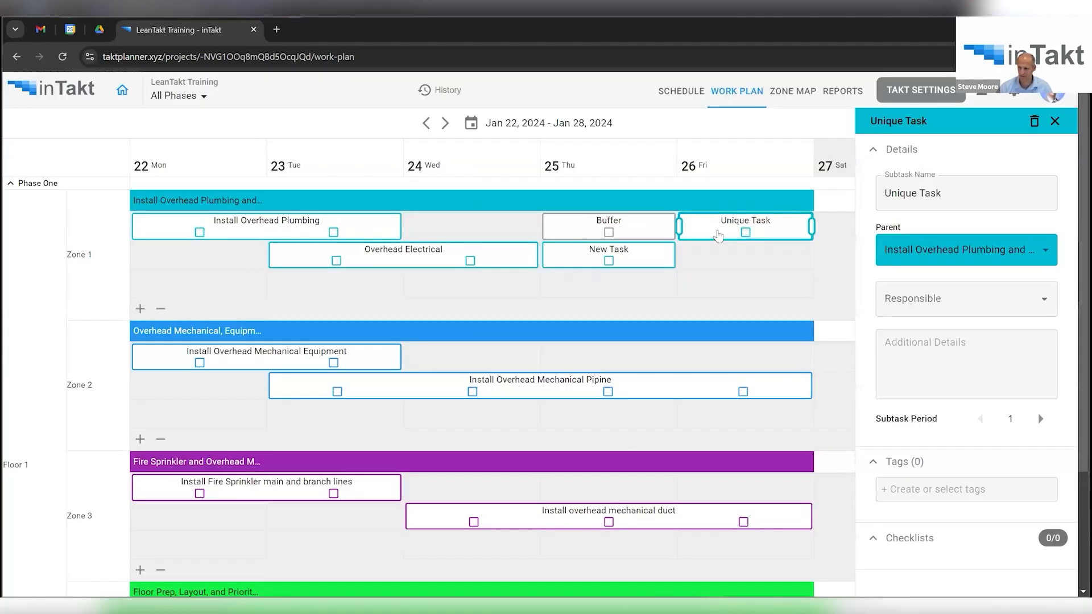
Move Unique Task to Wednesday and extend Buffer to cover Thursday and Friday.
drag(718, 230, 444, 227)
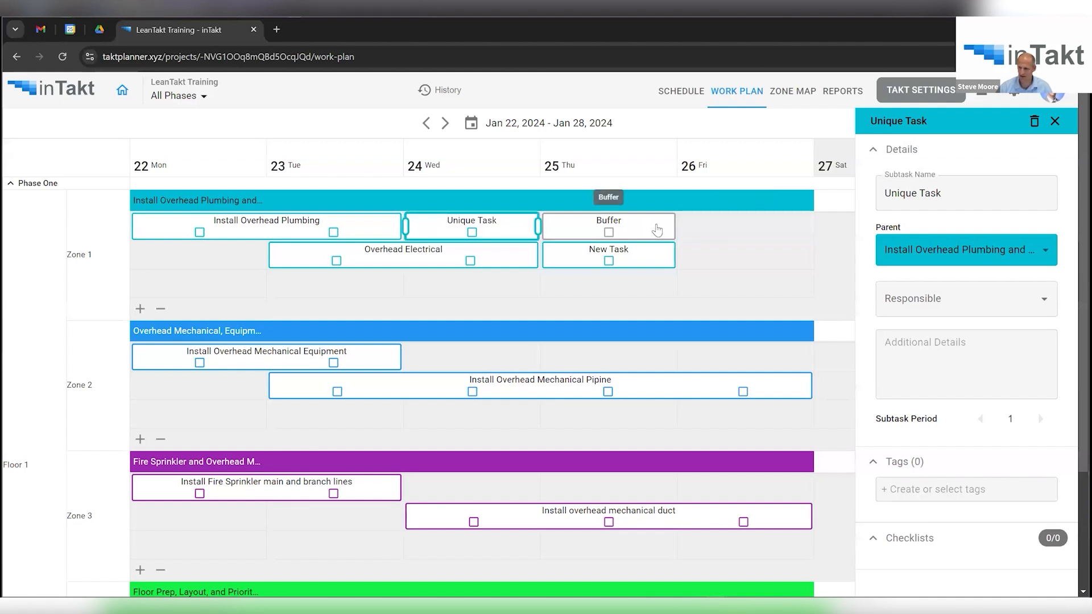
click(655, 230)
drag(676, 226, 812, 231)
mouse_move(734, 364)
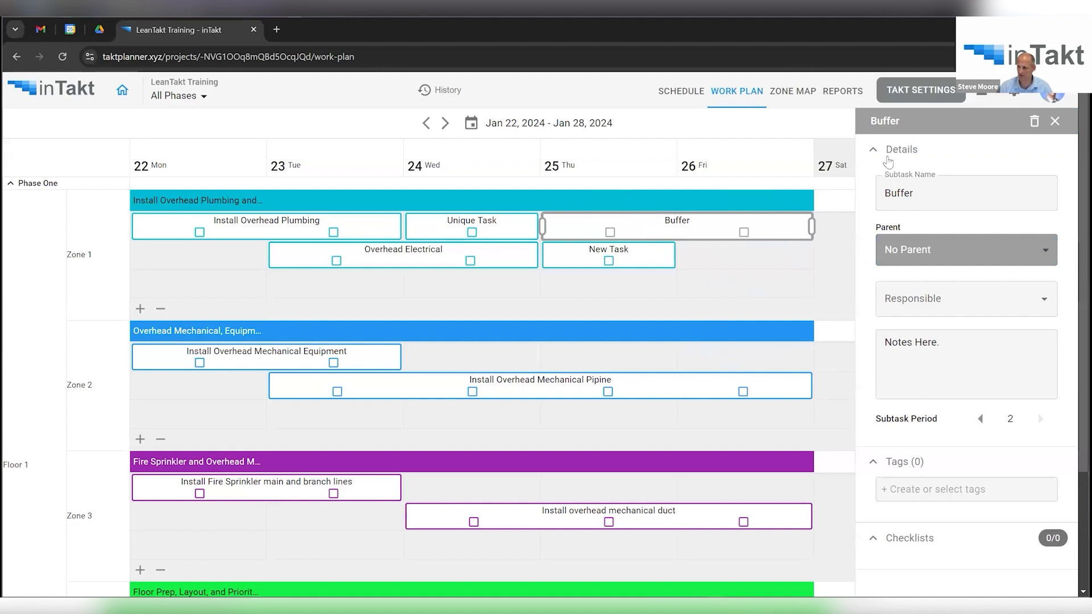
click(1056, 123)
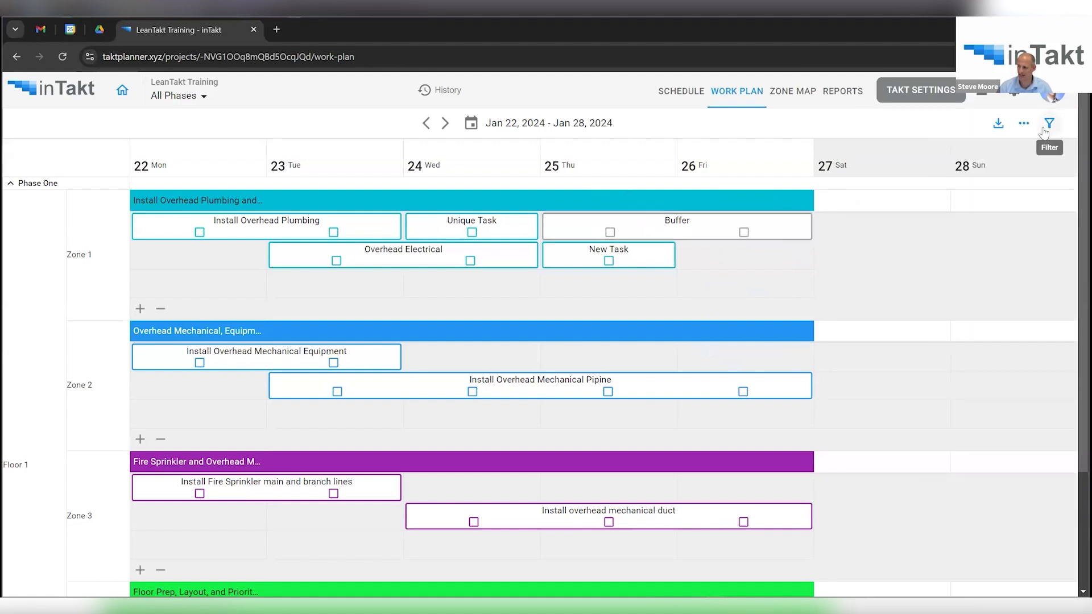
click(998, 125)
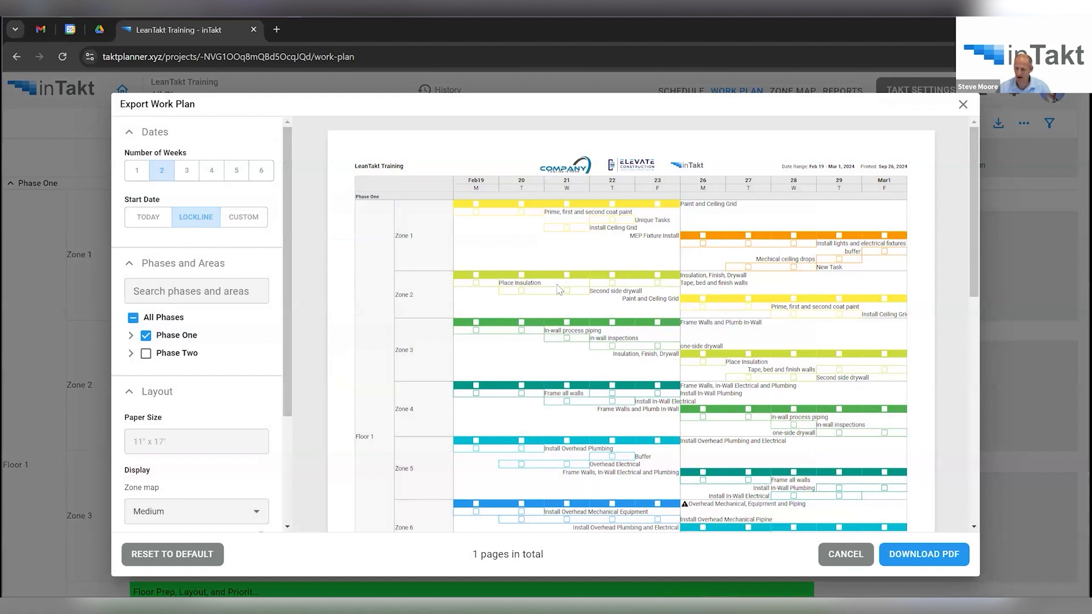
scroll(583, 284, down, 10)
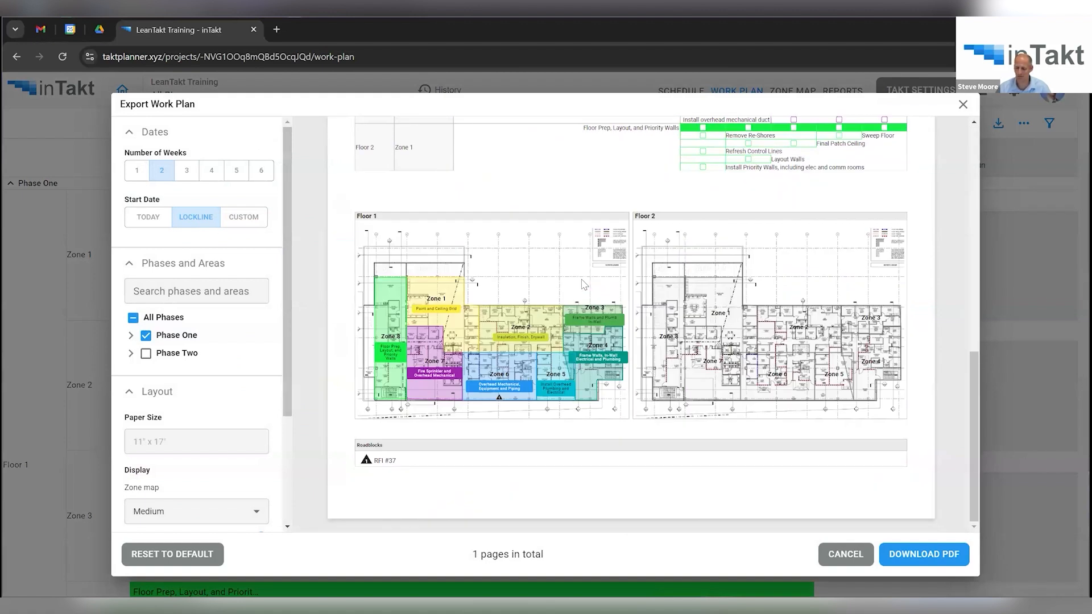
scroll(583, 285, up, 6)
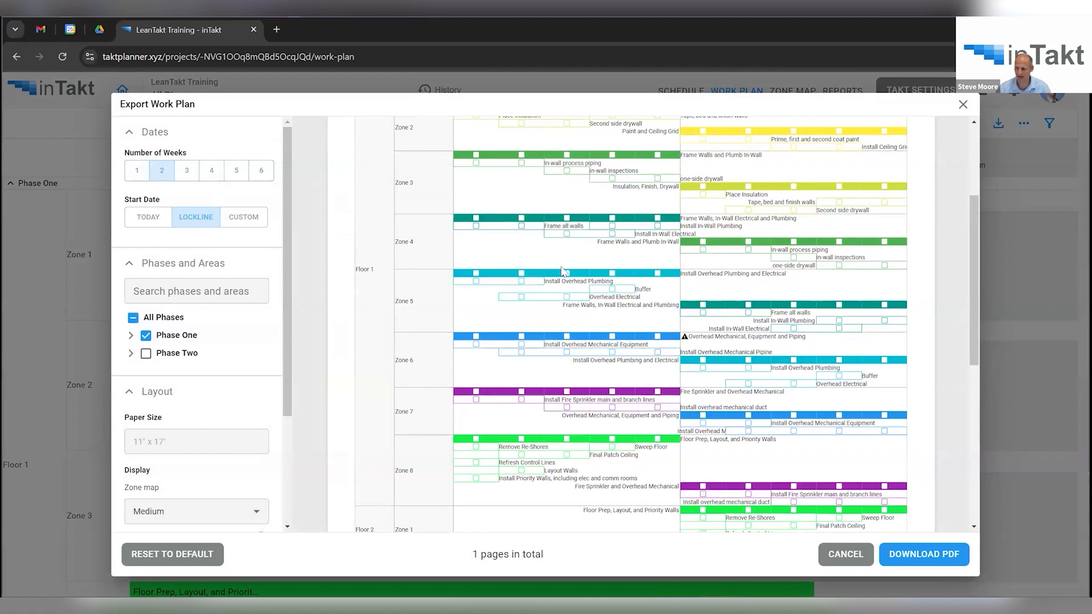
scroll(562, 272, up, 3)
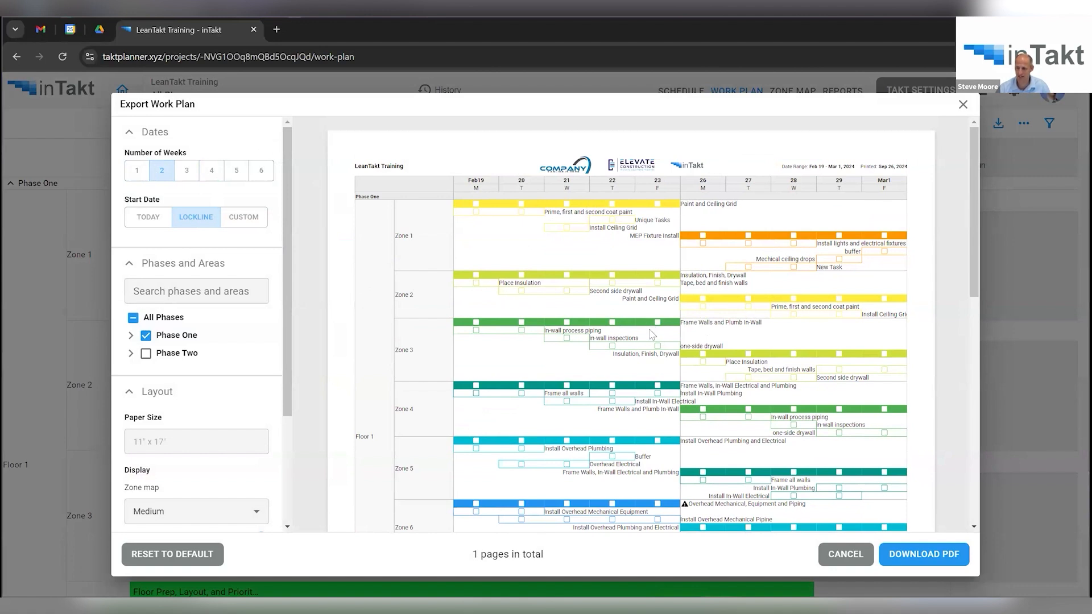
scroll(650, 330, down, 5)
scroll(650, 330, down, 5)
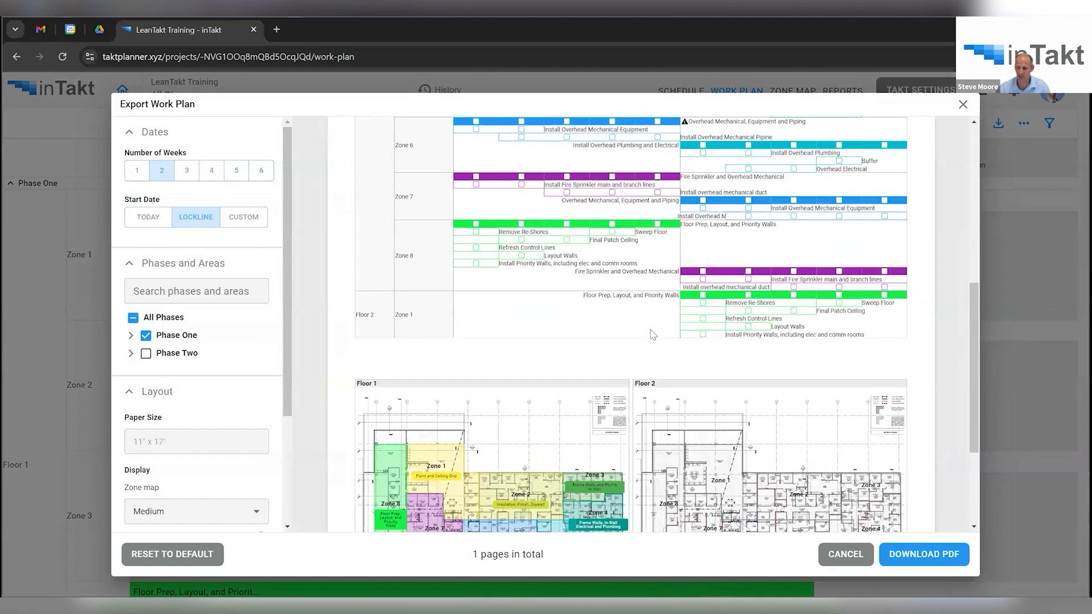
scroll(653, 335, up, 10)
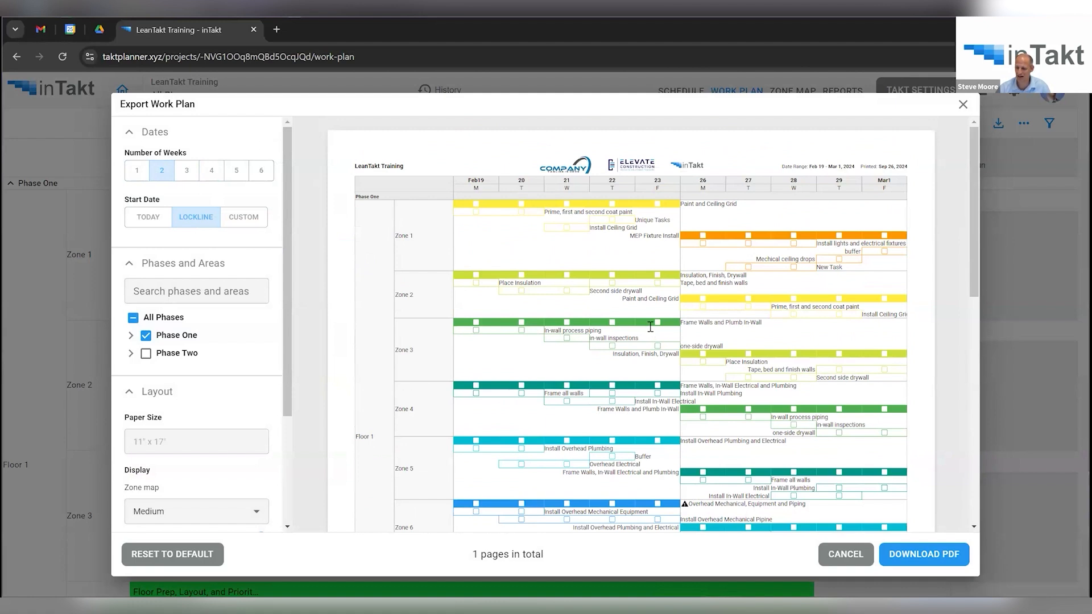
scroll(651, 327, down, 10)
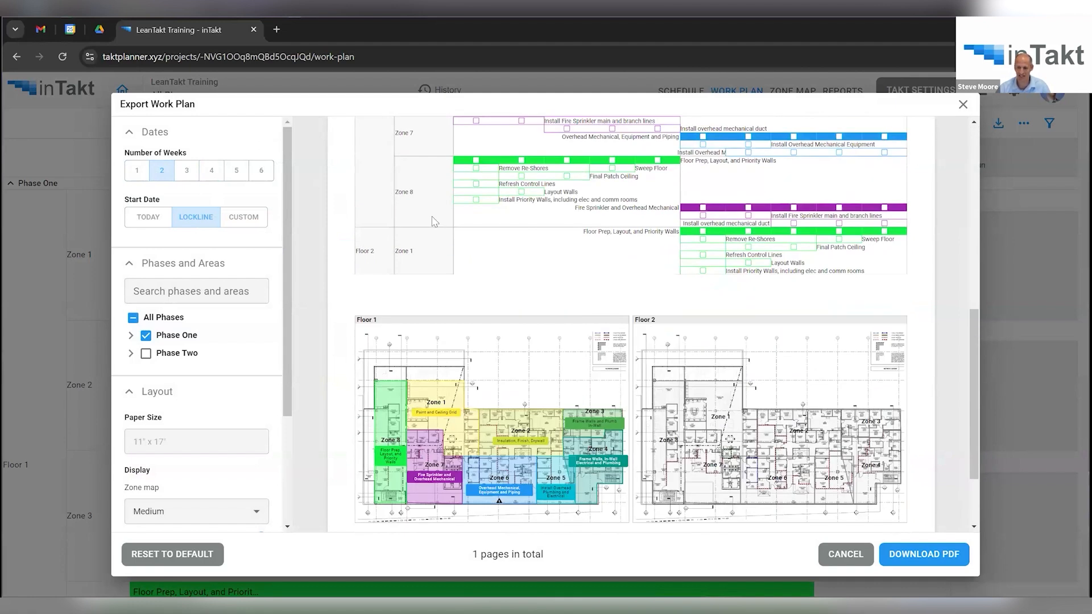
scroll(523, 360, down, 2)
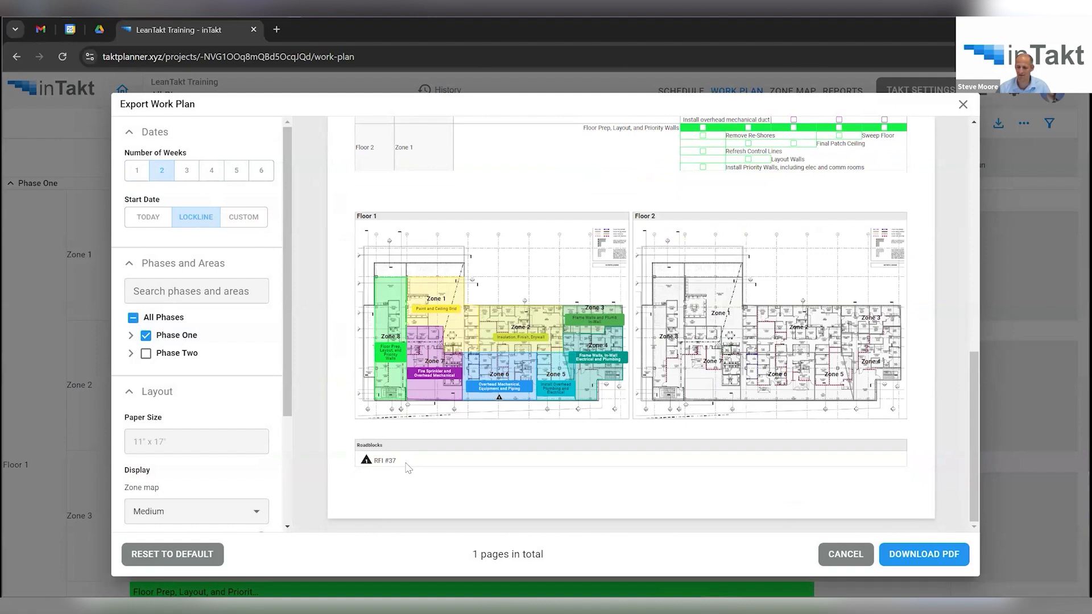
scroll(503, 414, up, 10)
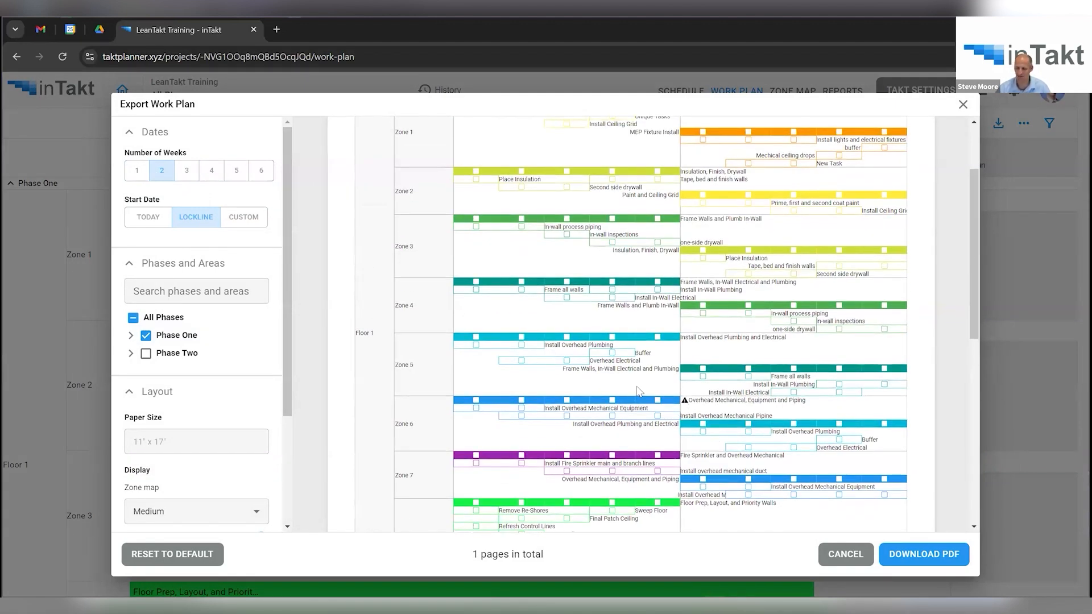
scroll(640, 391, down, 8)
scroll(640, 391, up, 8)
click(192, 177)
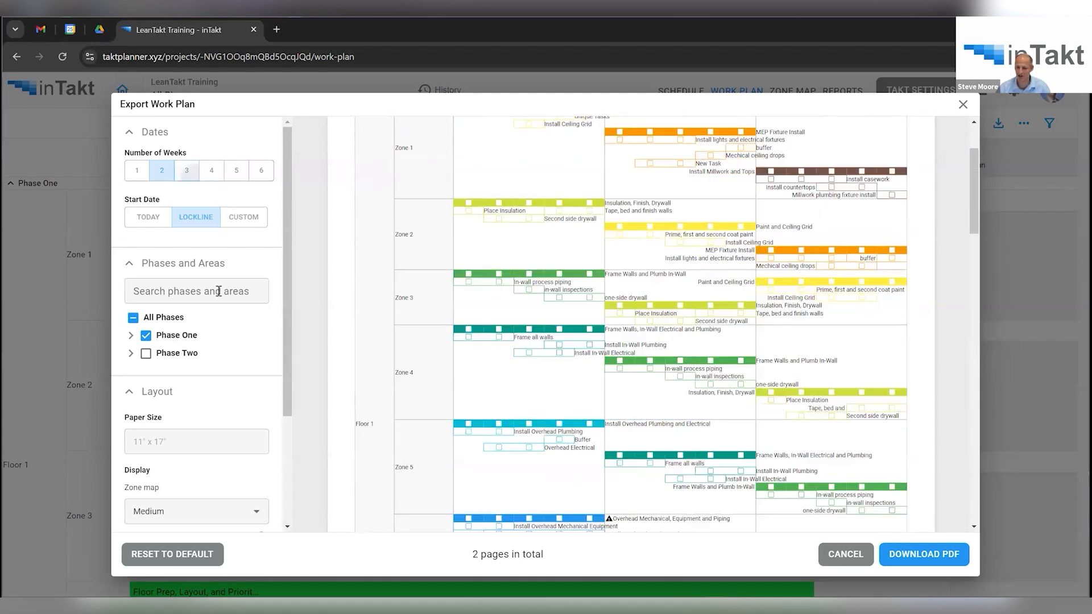
click(213, 171)
click(235, 174)
scroll(677, 336, down, 1)
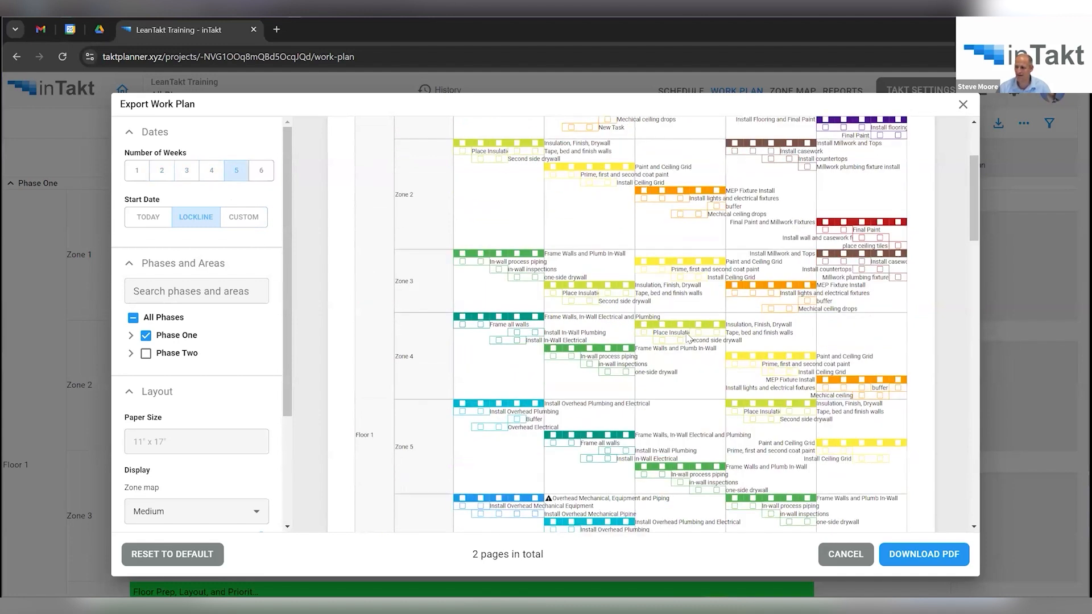
scroll(688, 336, down, 15)
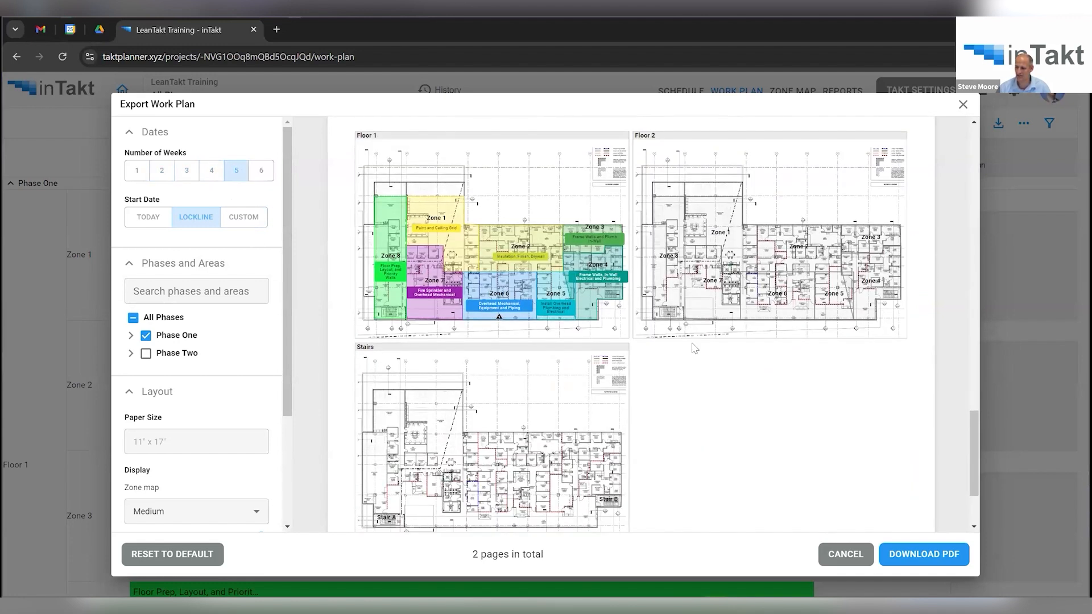
scroll(695, 348, down, 2)
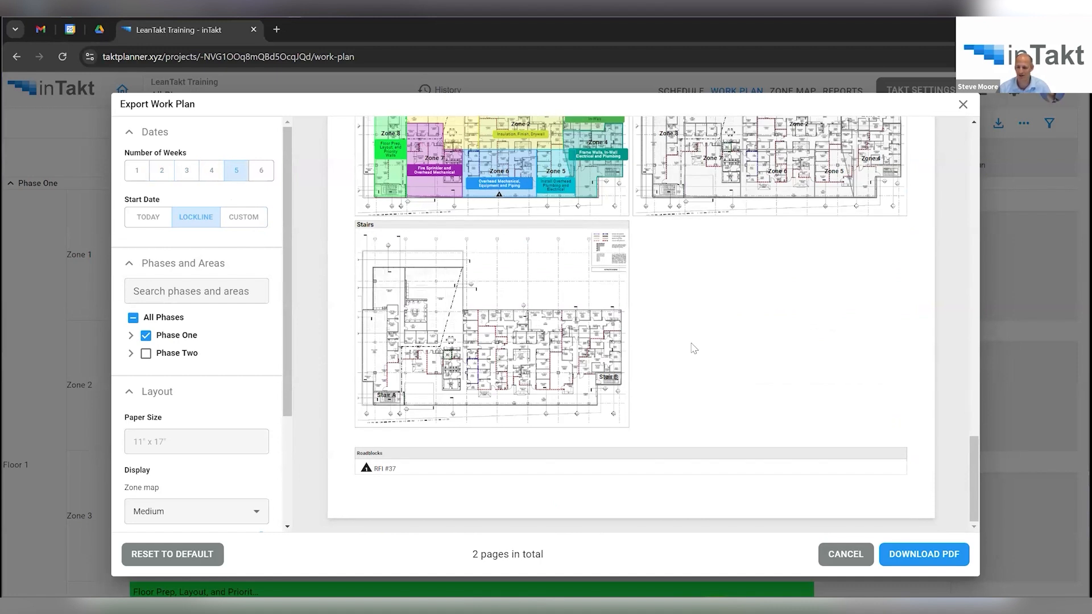
scroll(694, 348, up, 10)
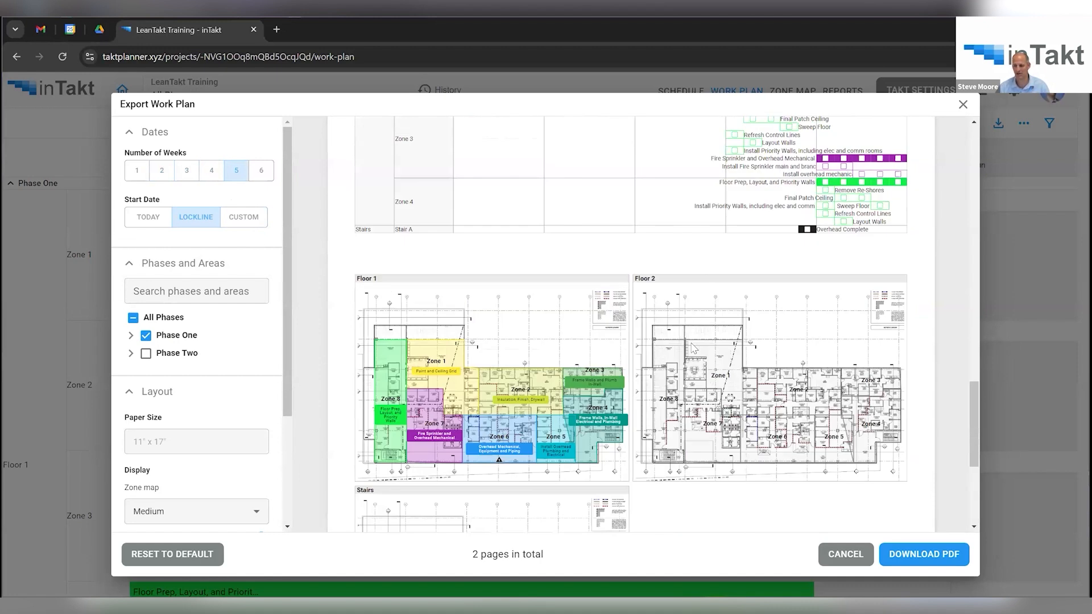
scroll(693, 347, up, 6)
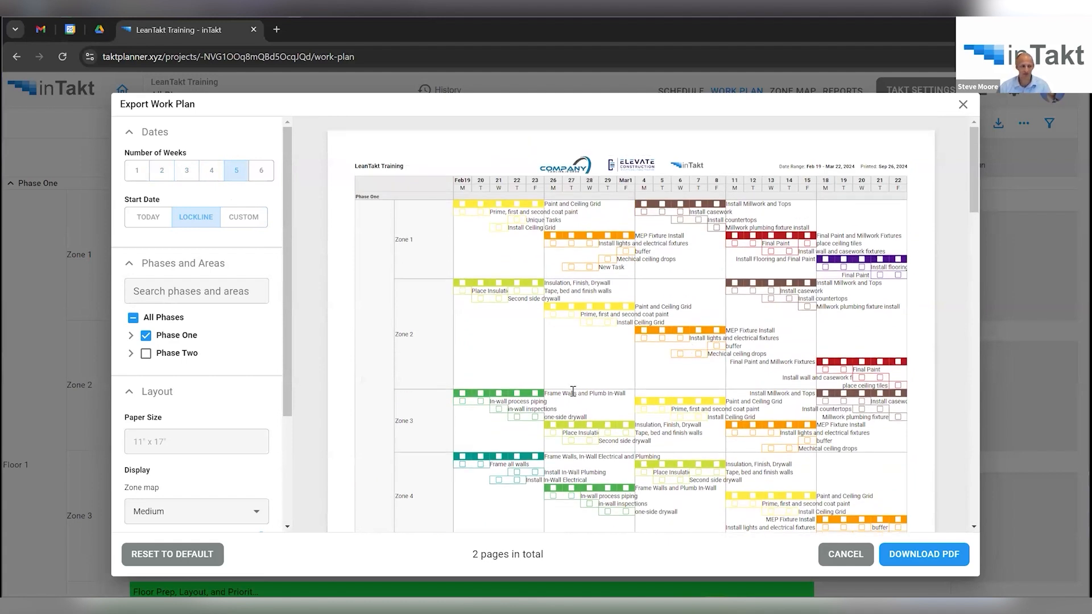
click(828, 559)
Show April–July 2024 in the takt schedule and select Floor 1's Zone 3–6 Corrections tasks.
click(682, 95)
drag(251, 562, 466, 562)
click(546, 562)
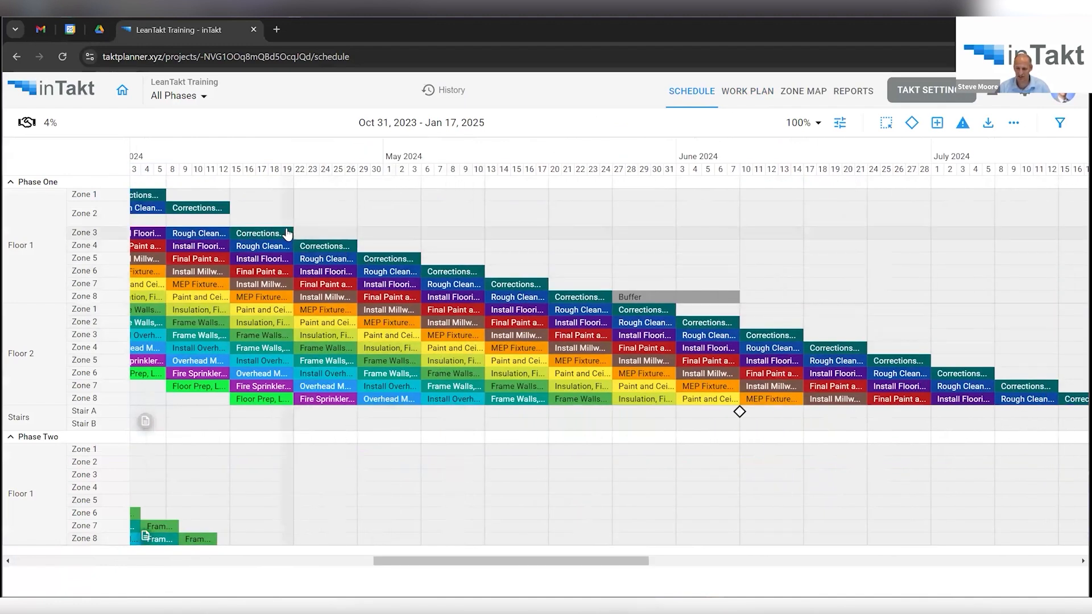
click(287, 235)
ctrl+click(326, 246)
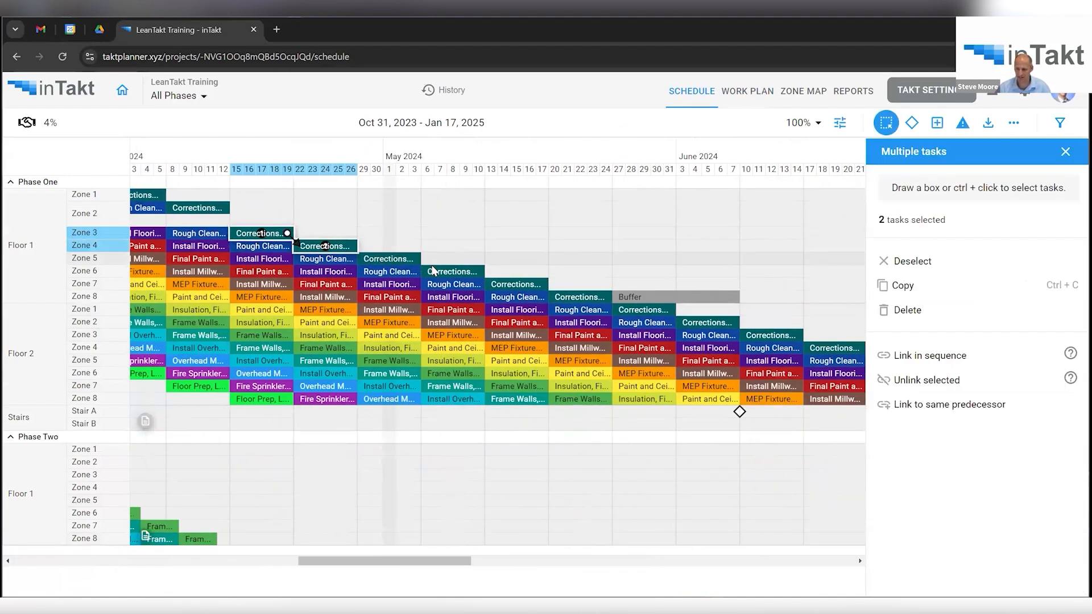
ctrl+click(389, 259)
ctrl+click(444, 272)
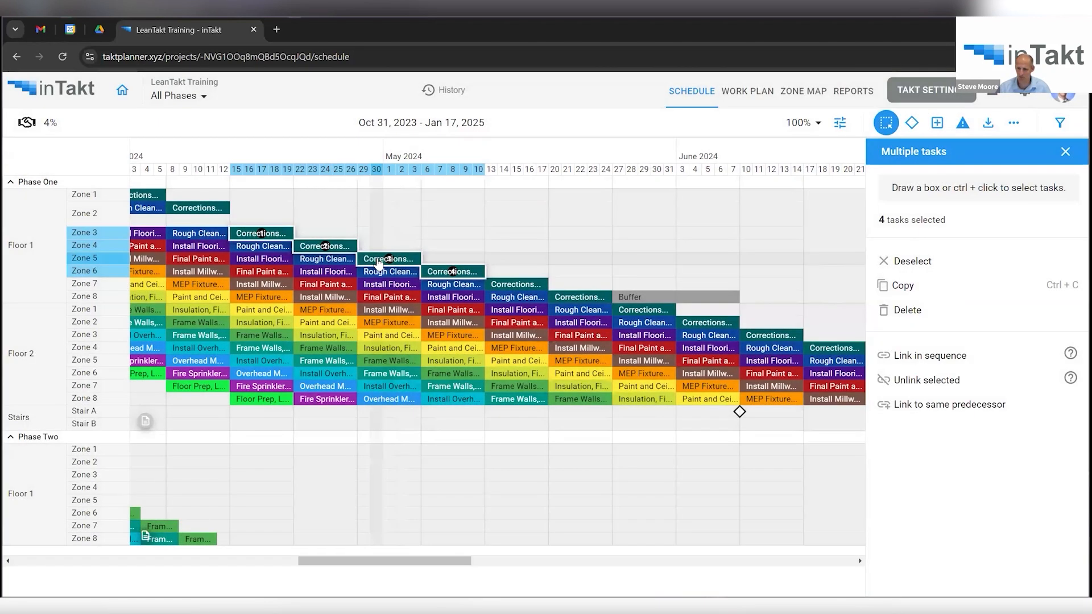
Reselect the Zone 3–6 Corrections tasks and link them in sequence.
click(377, 260)
ctrl+click(344, 246)
ctrl+click(452, 271)
ctrl+click(266, 234)
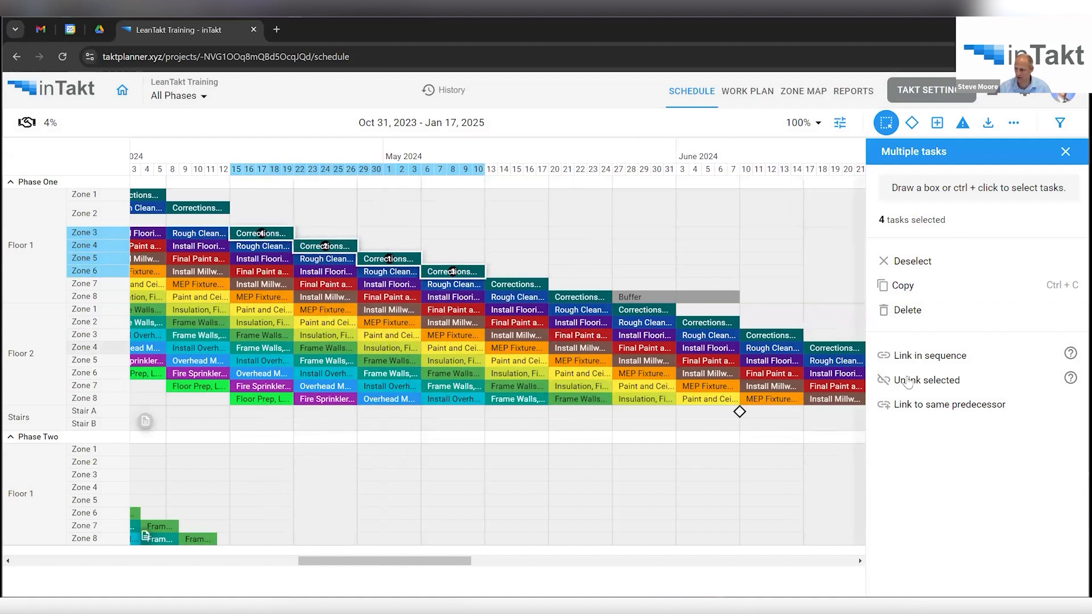
click(924, 358)
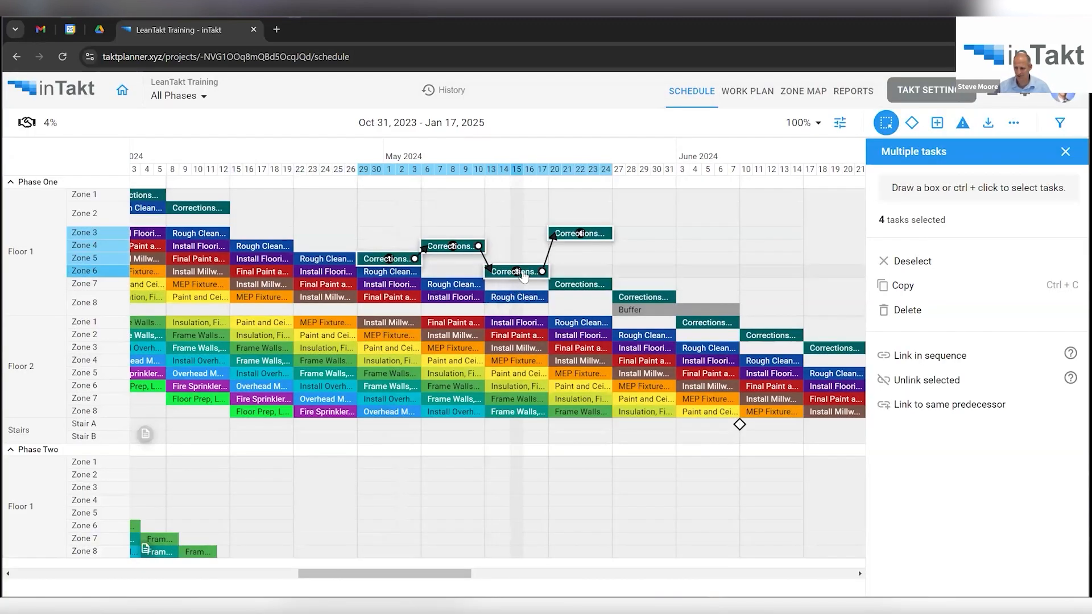
click(523, 274)
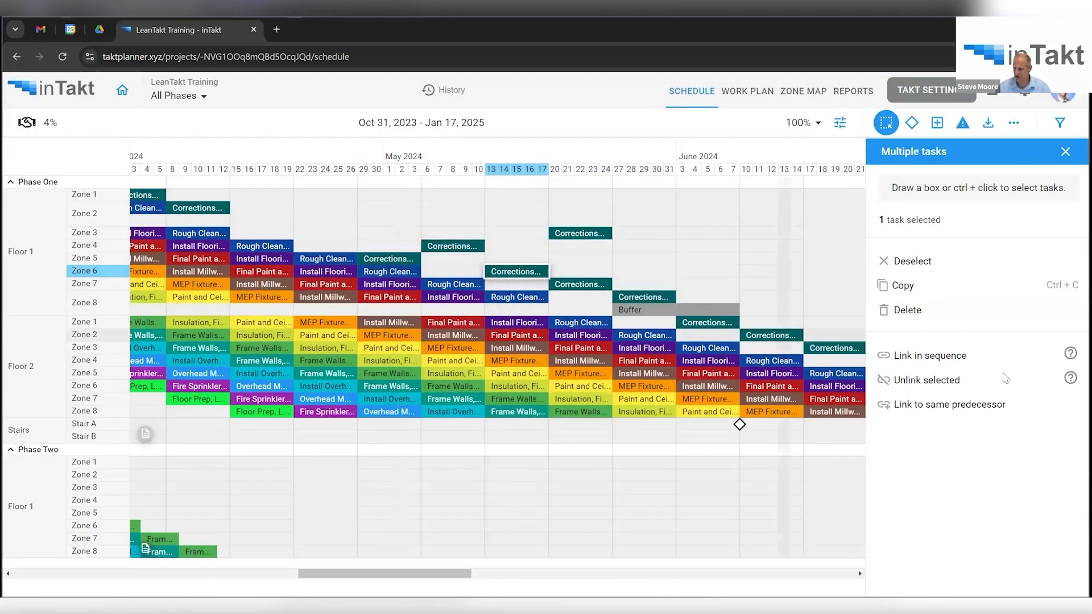
click(1066, 151)
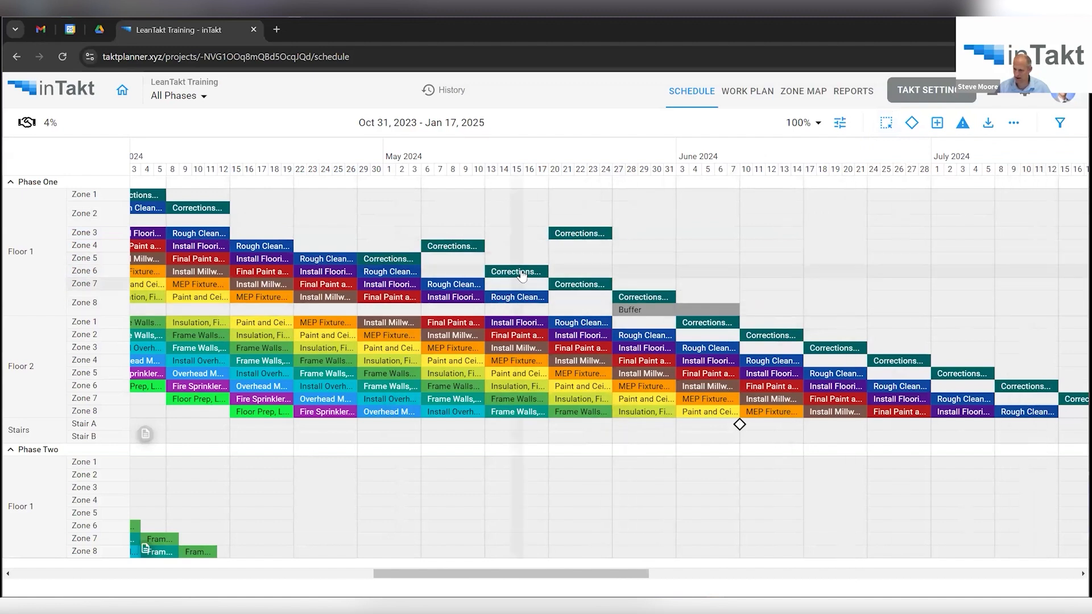
Lengthen the Zone 6 Corrections and Final Cleaning task period to 7 days and save.
click(516, 272)
scroll(967, 330, down, 2)
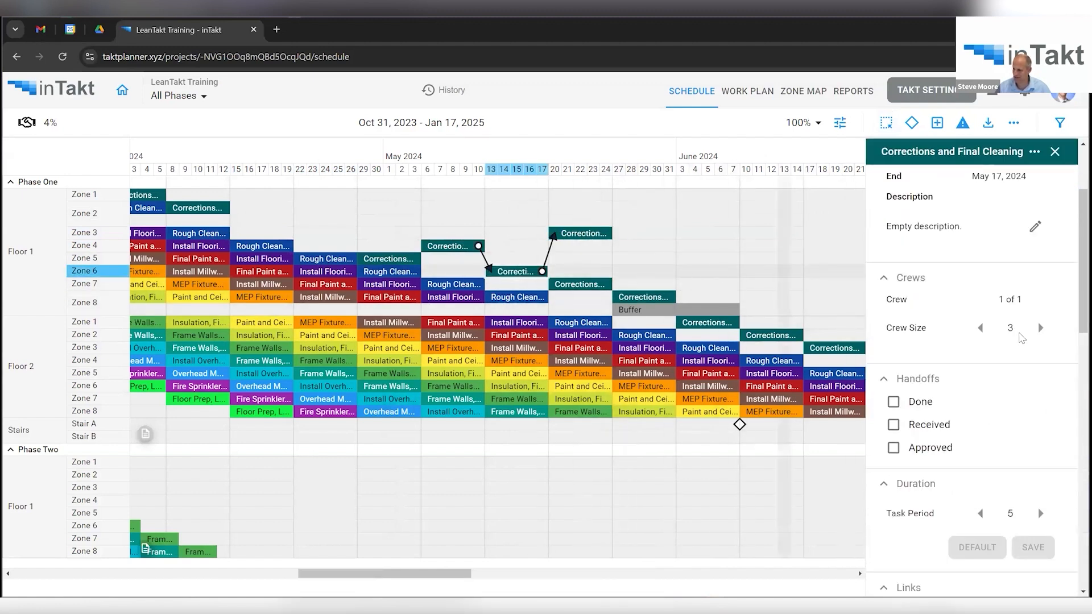
scroll(1001, 375, down, 2)
click(1041, 386)
click(1040, 386)
click(1031, 421)
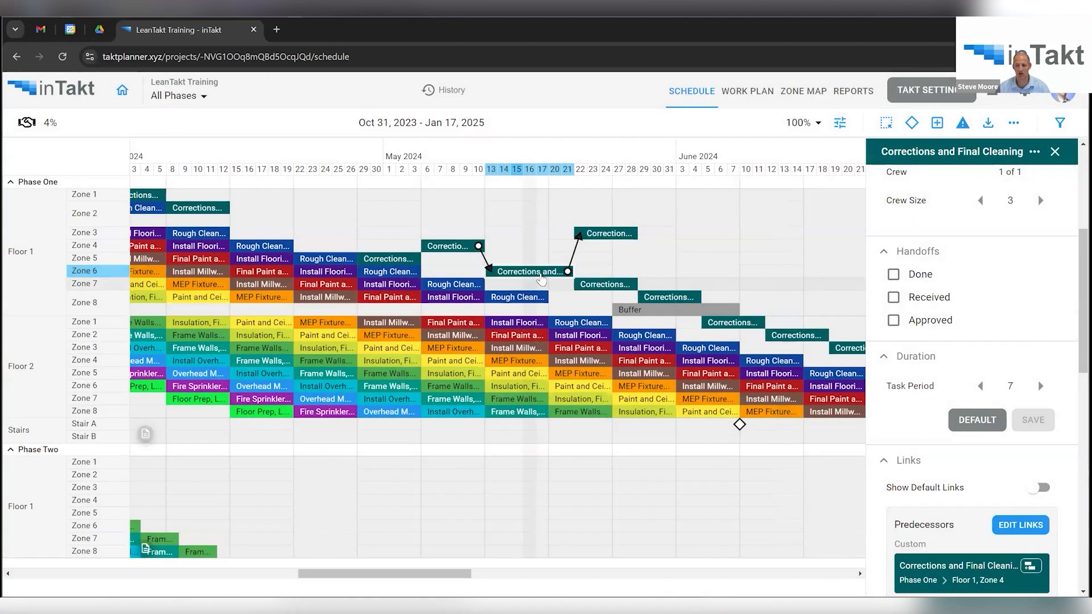
click(540, 273)
click(594, 235)
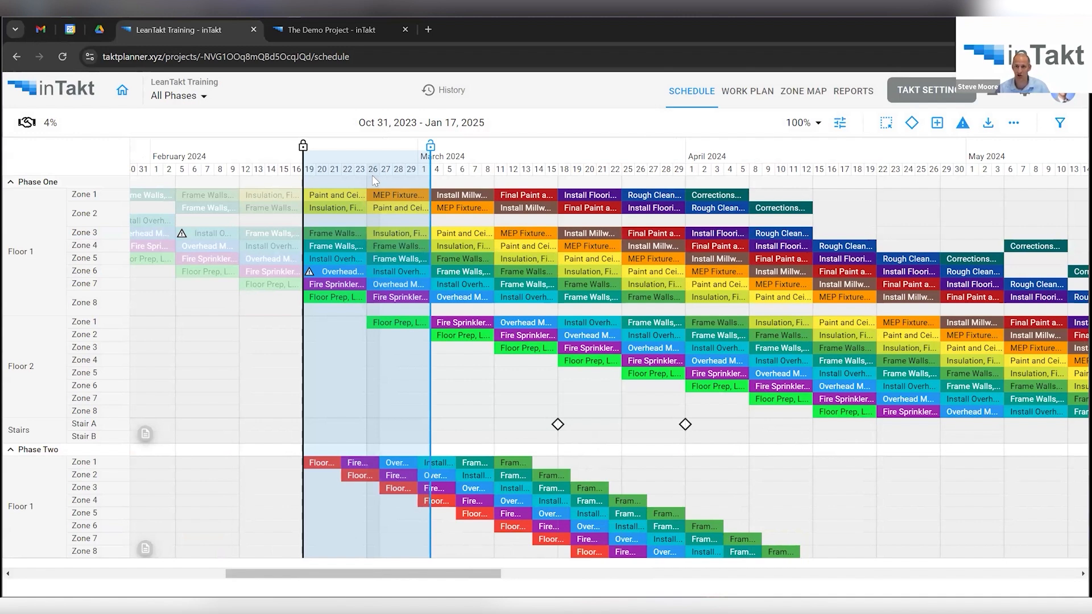
Mark Zone 1 Paint and Ceiling Grid Done, Received with comment 'Left a little messy.', and Approved.
click(339, 197)
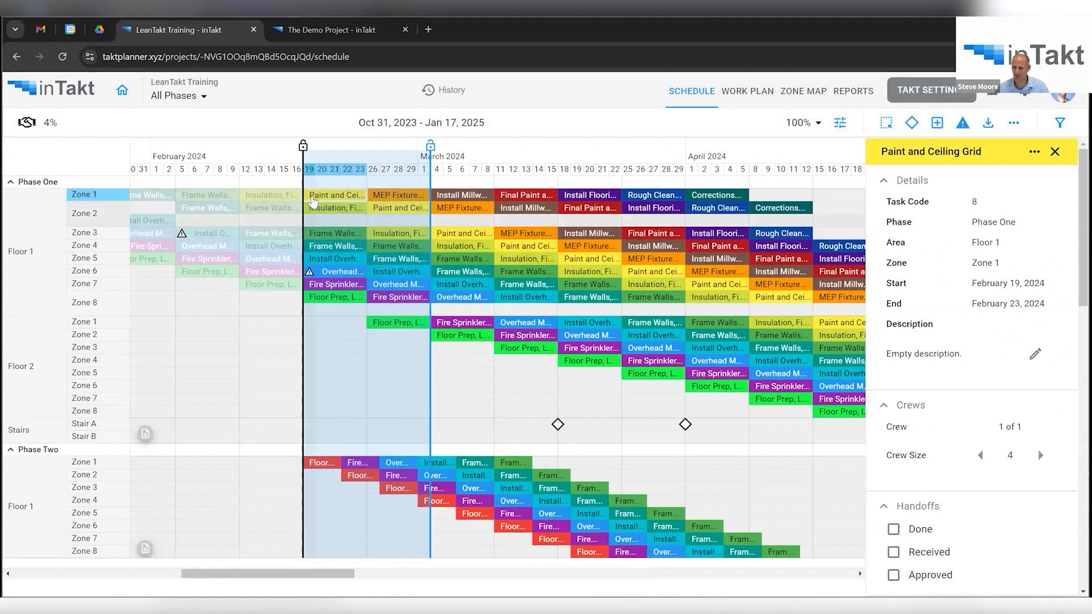
scroll(990, 381, down, 3)
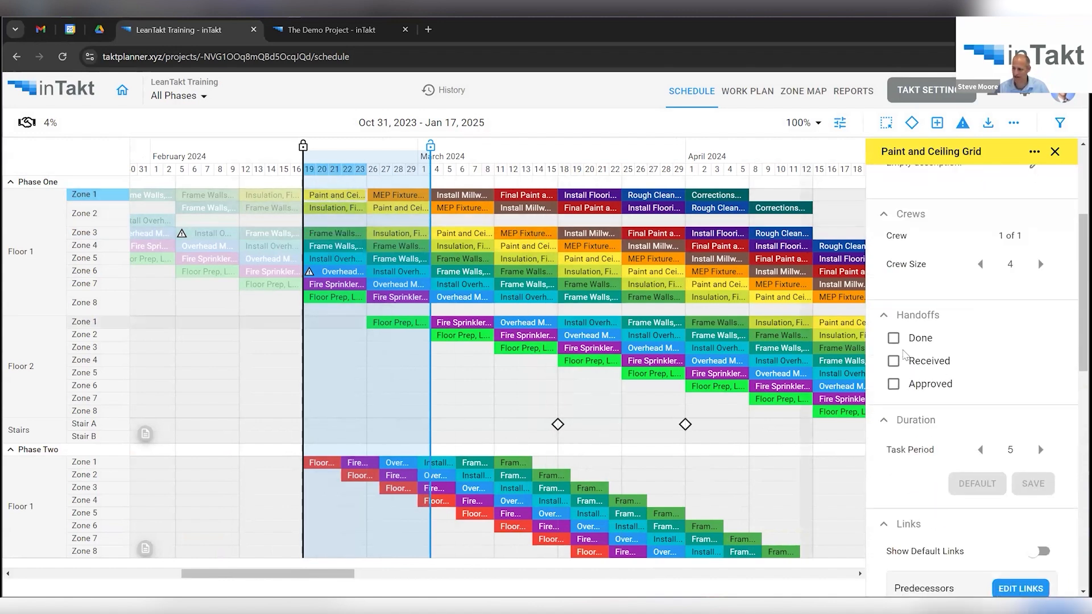
click(893, 339)
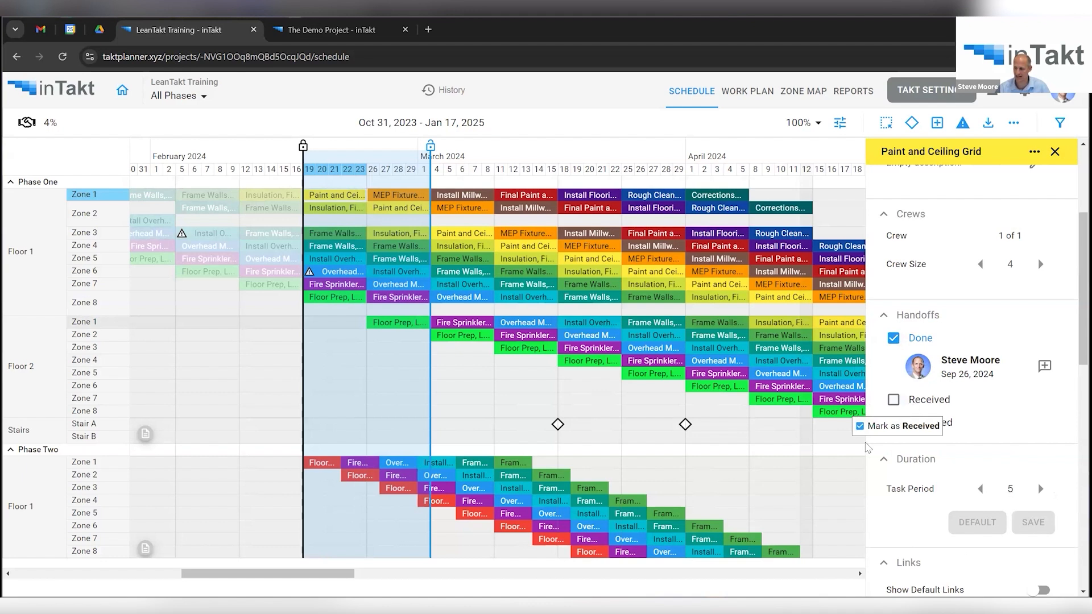
click(894, 399)
click(1045, 429)
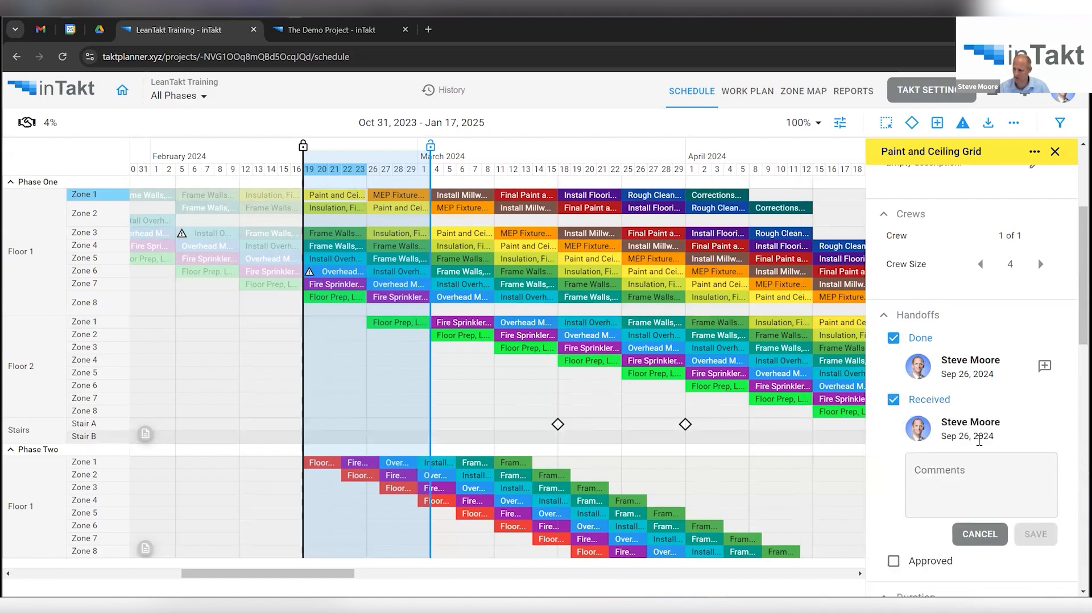
click(975, 469)
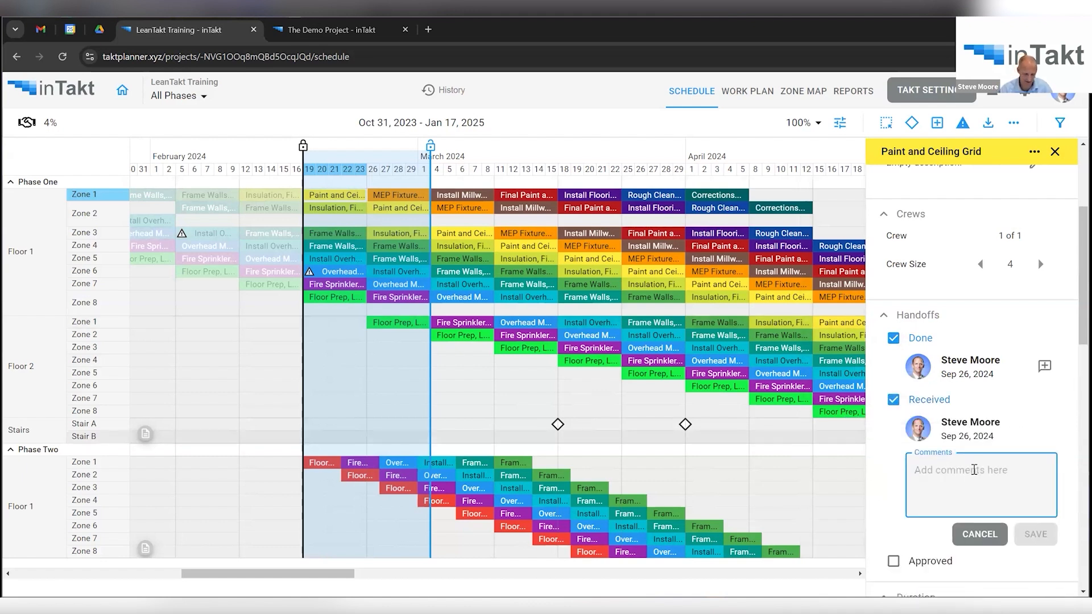
text(Left a little messy.)
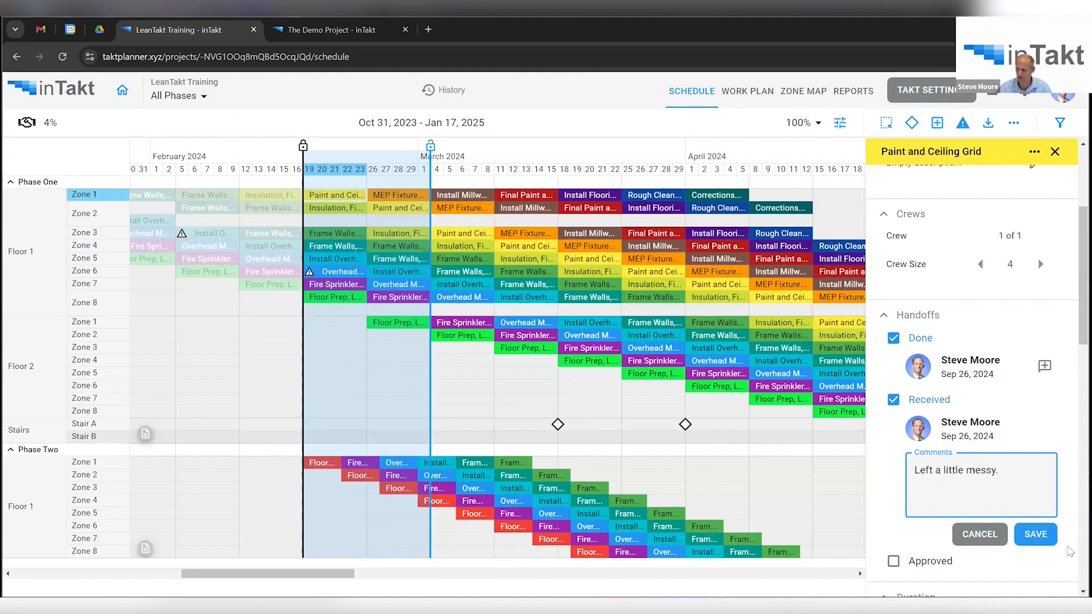
click(1035, 534)
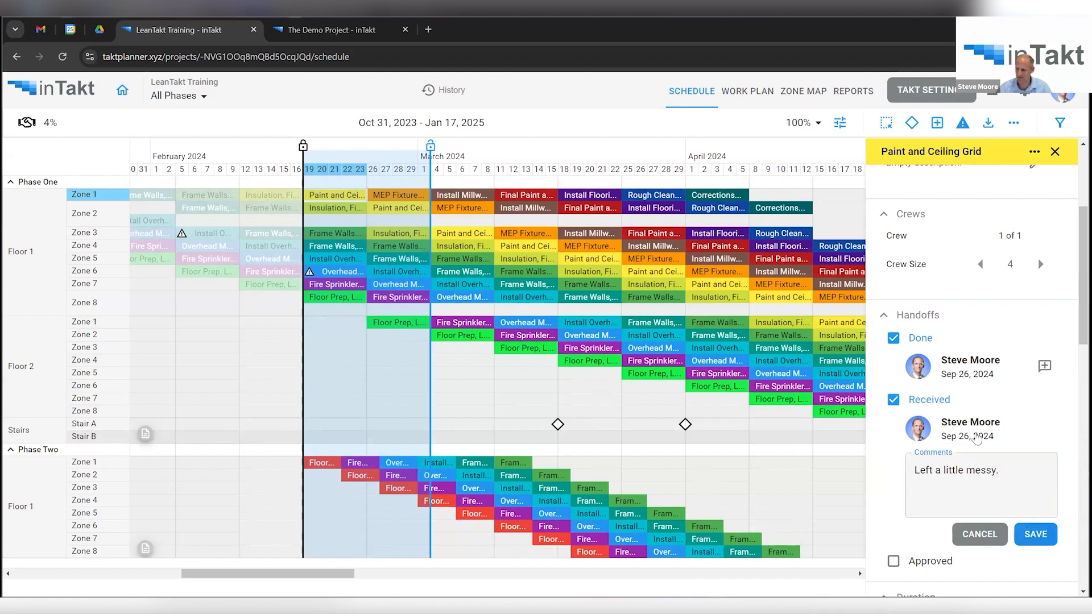
scroll(946, 412, down, 2)
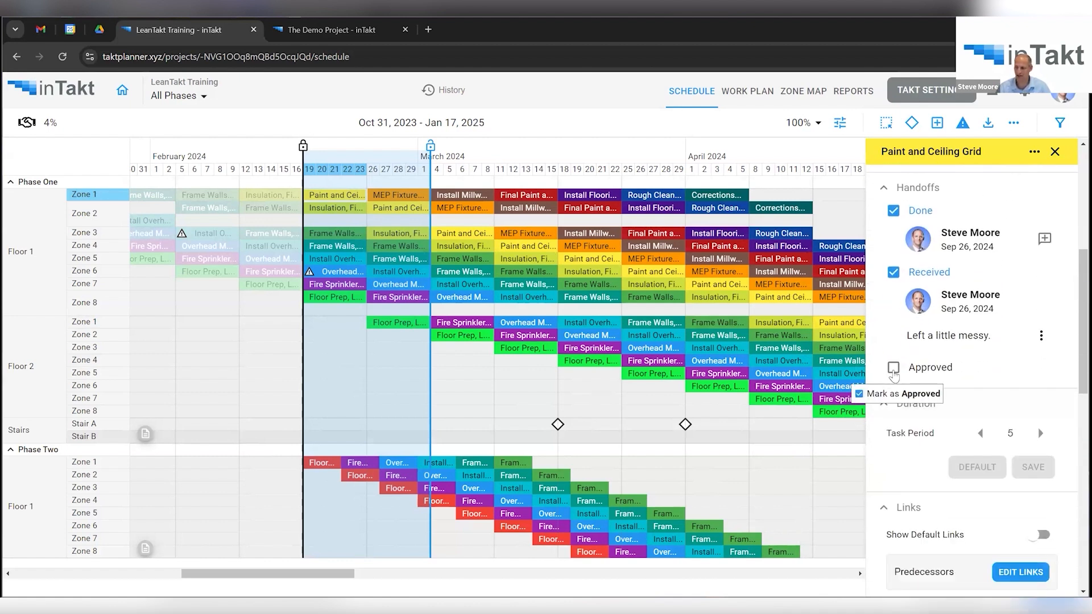
click(894, 368)
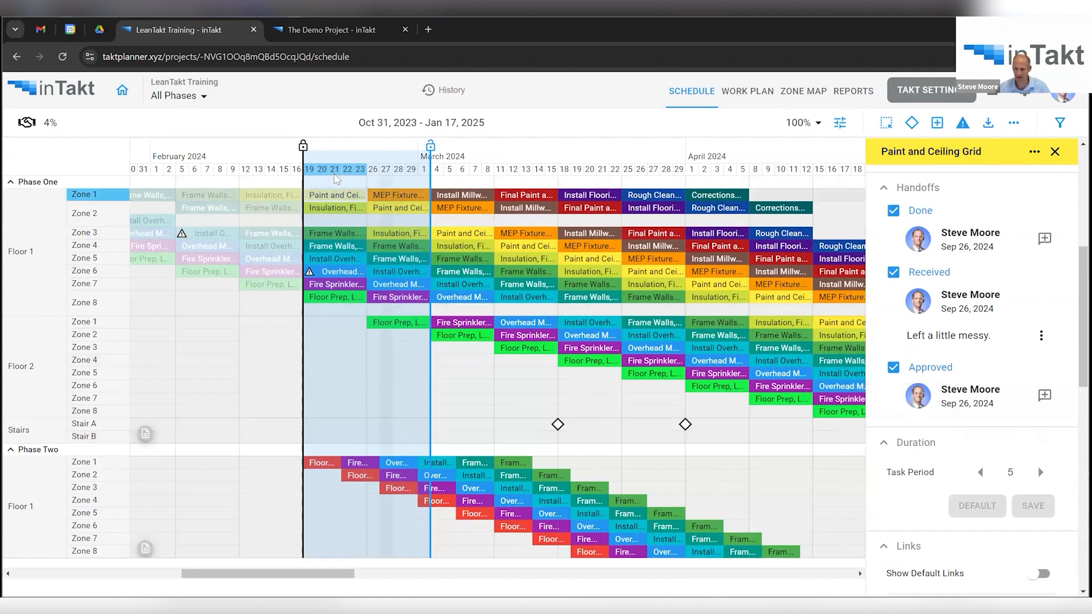
Mark the Zone 2 Insulation, Finish, Drywall handoffs as Done, Received and Approved.
click(331, 209)
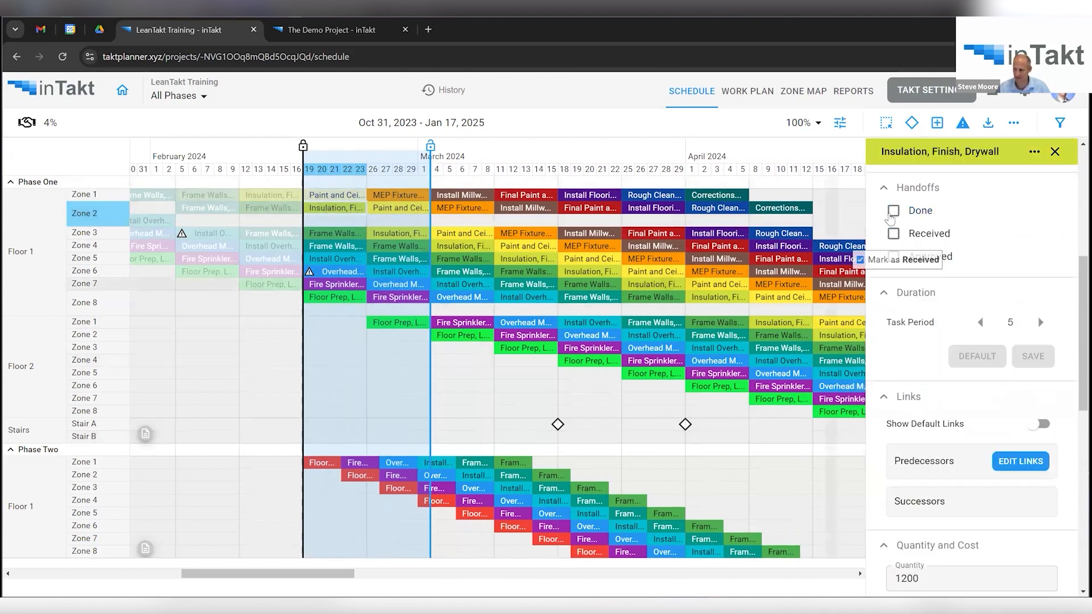
click(894, 211)
click(893, 277)
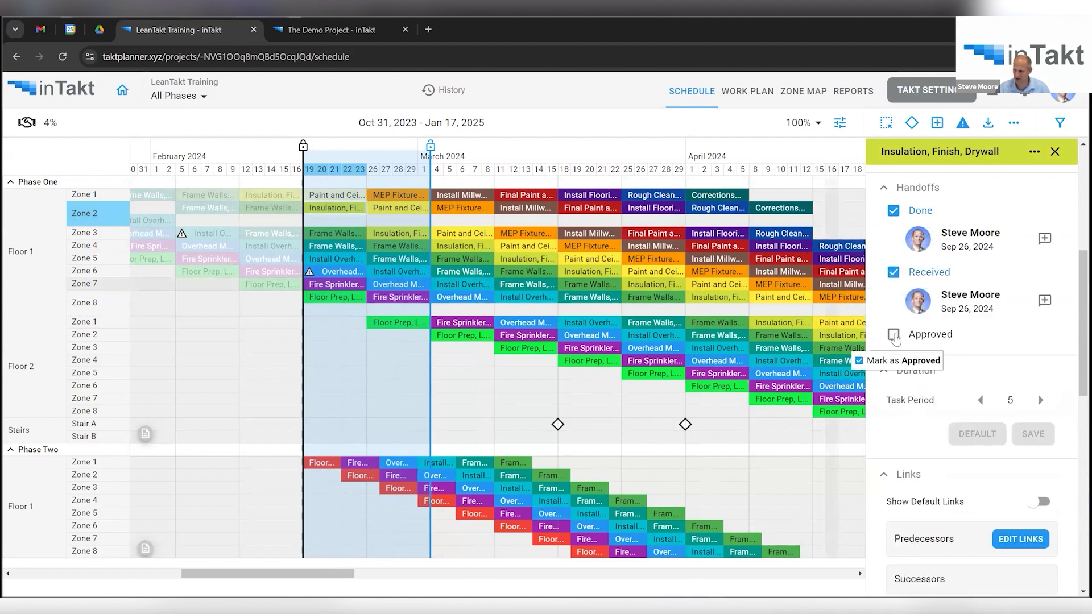
click(893, 335)
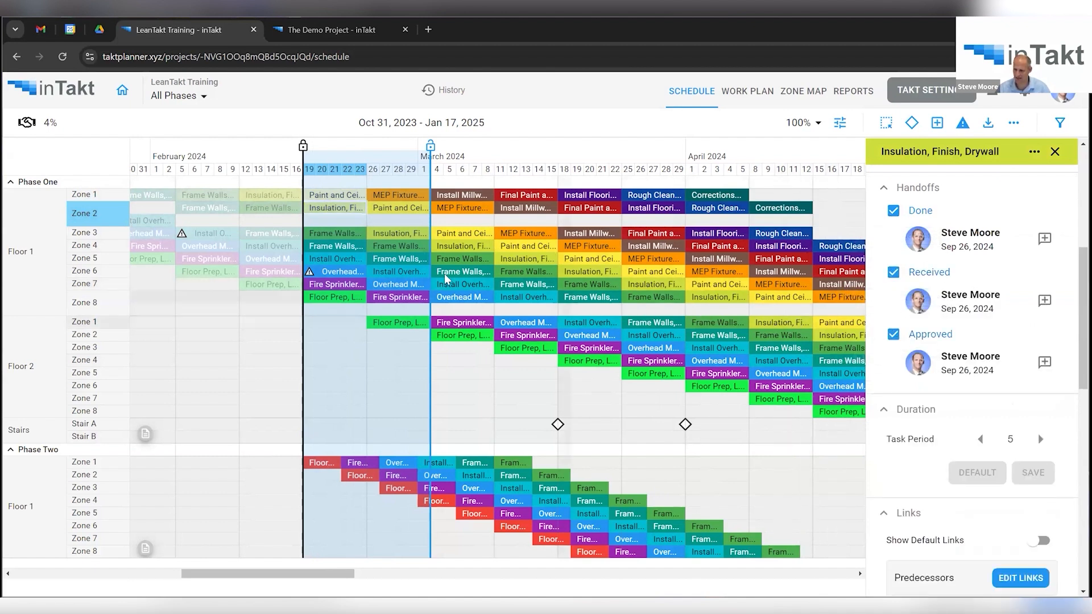
click(338, 239)
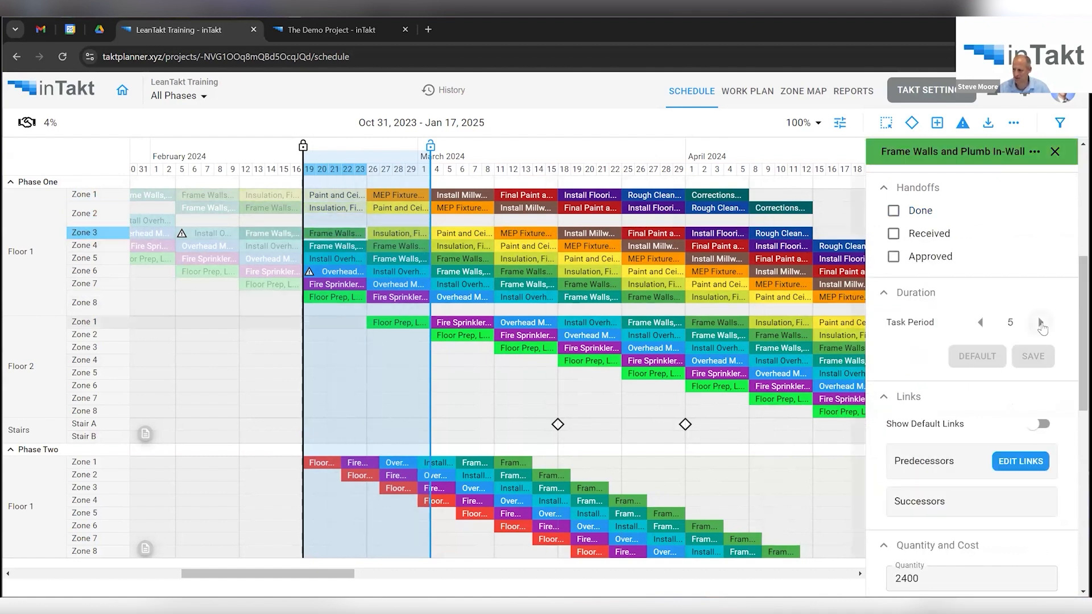
Set Zone 3 Frame Walls to 7 days with a Materials Not Available variance and additional details.
click(1041, 322)
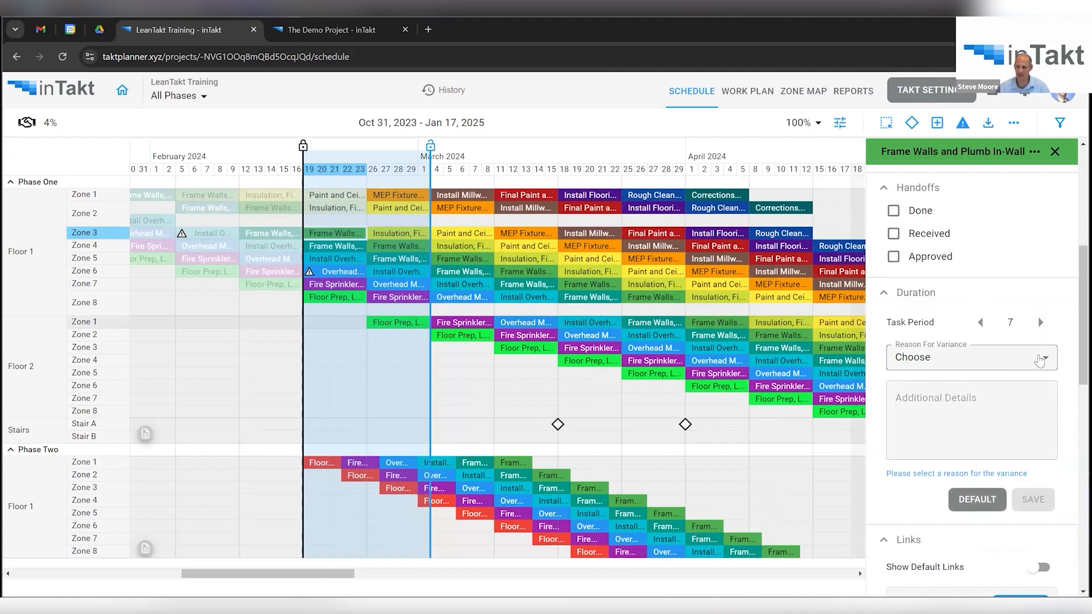
click(1040, 359)
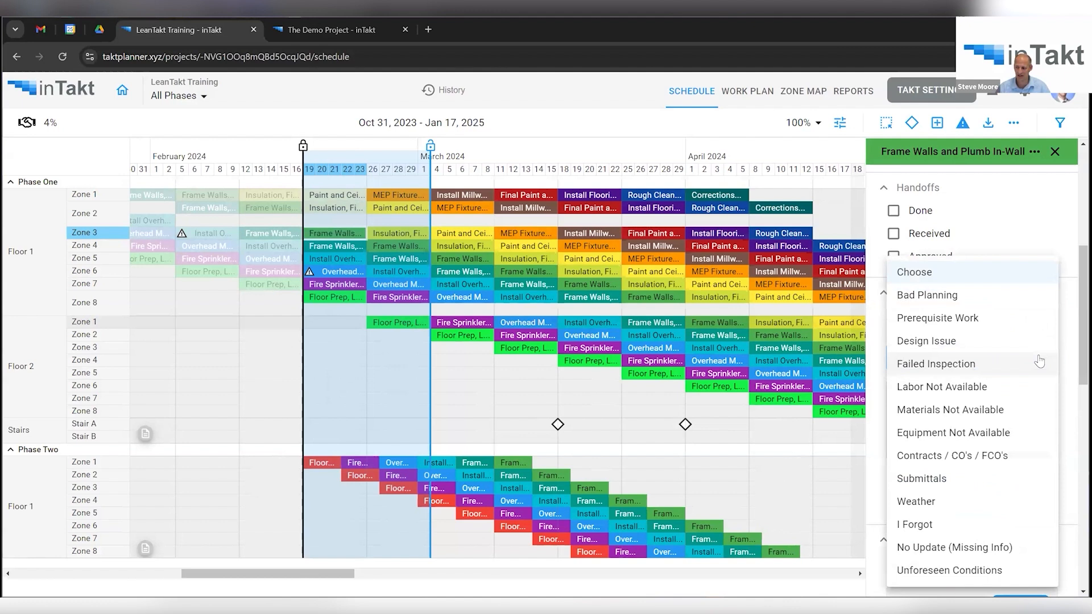
click(949, 417)
click(949, 403)
text(Additional Description)
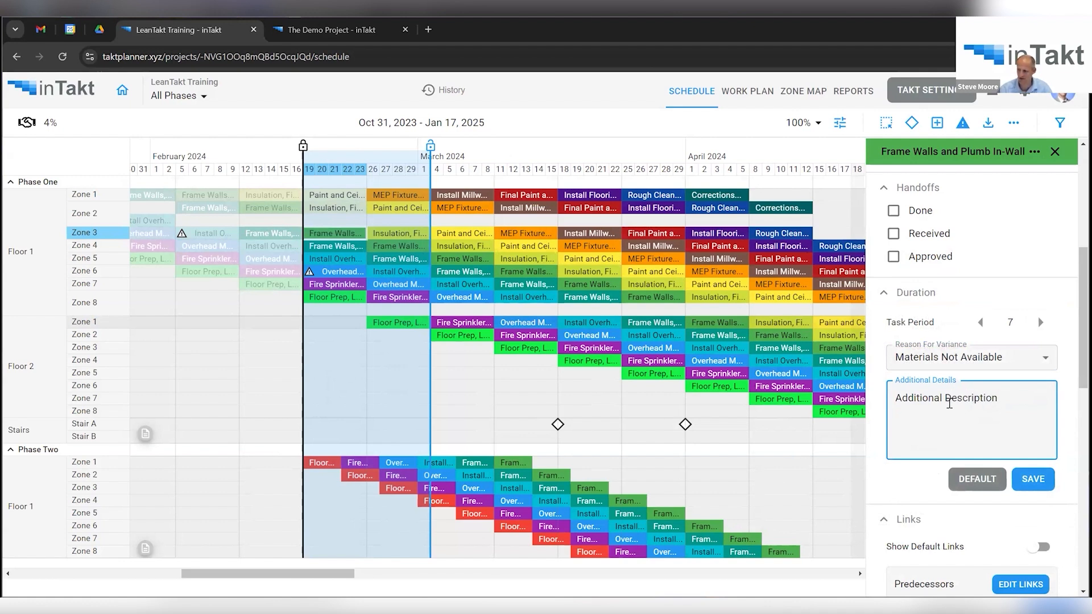
click(1030, 479)
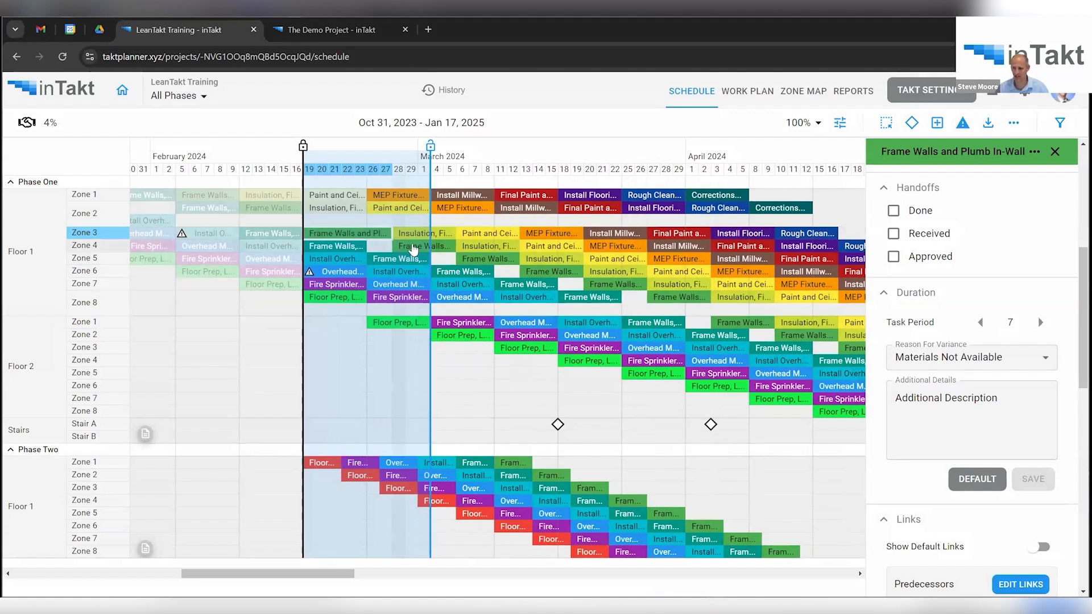
Increase the lag on the Zone 4 Frame Walls task's framing predecessor link and save.
click(414, 249)
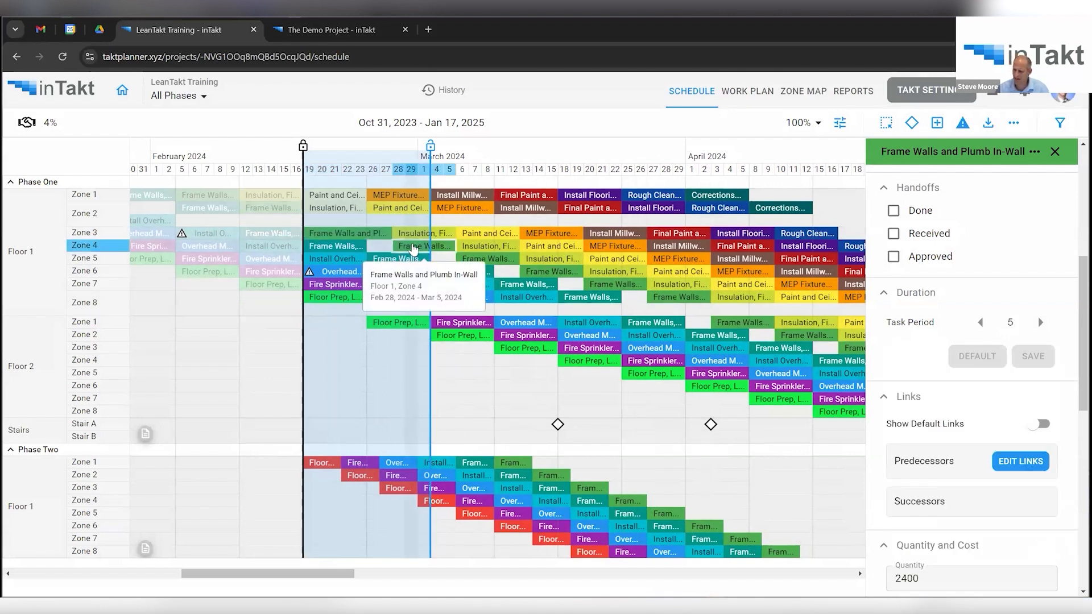
scroll(977, 419, down, 1)
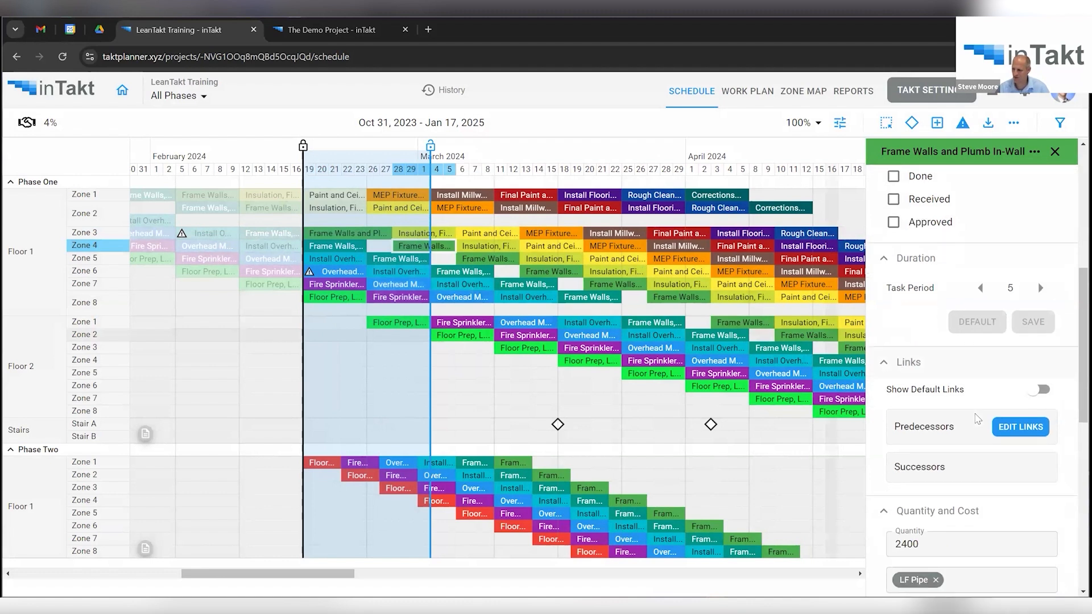
scroll(977, 420, down, 3)
click(1043, 297)
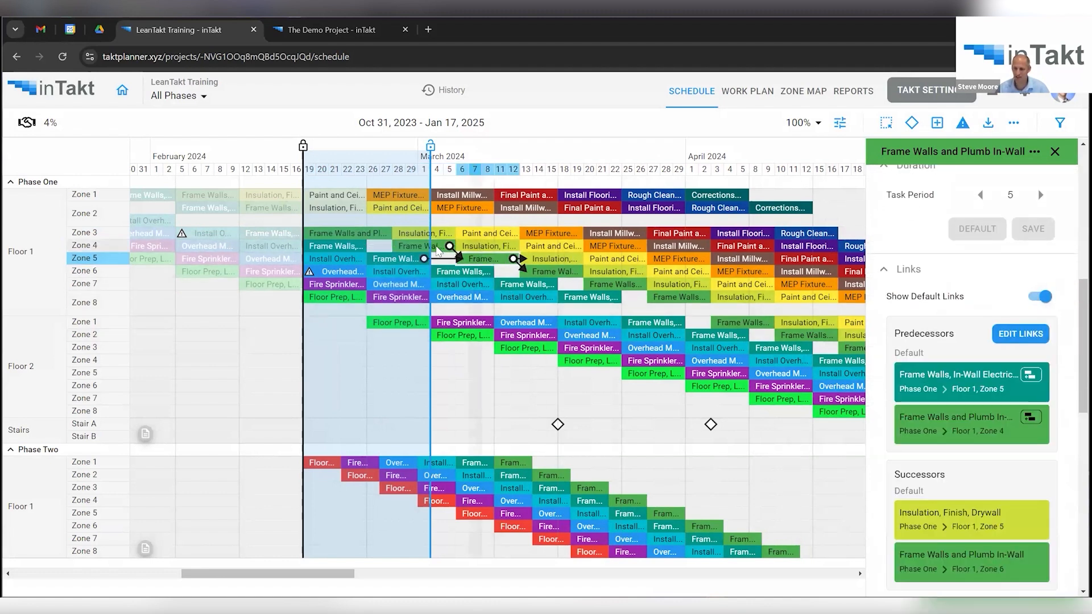
click(437, 247)
click(416, 249)
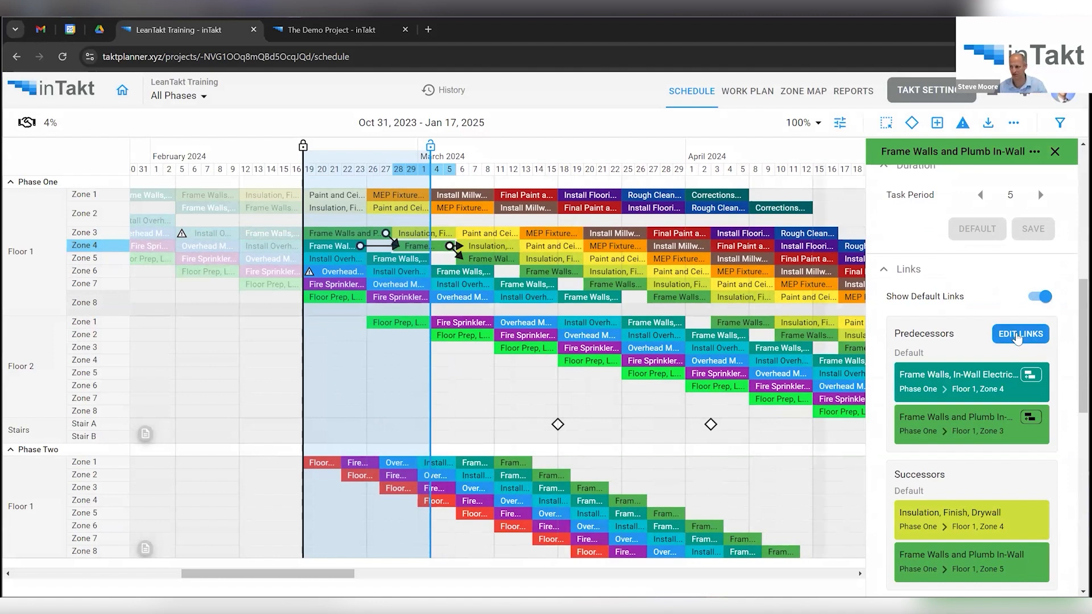
click(1018, 337)
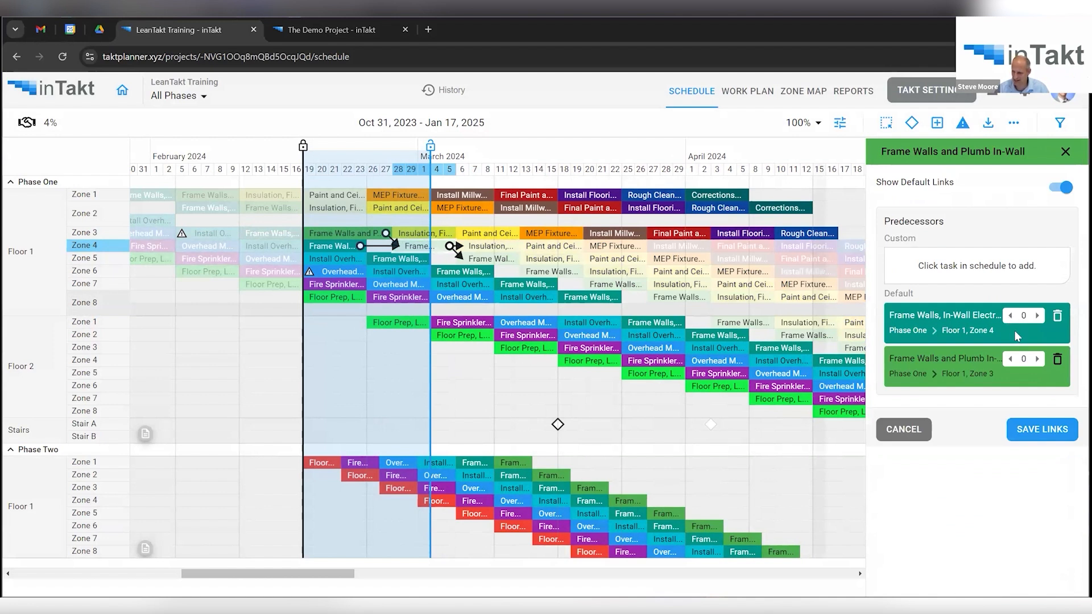
click(1011, 360)
click(1048, 435)
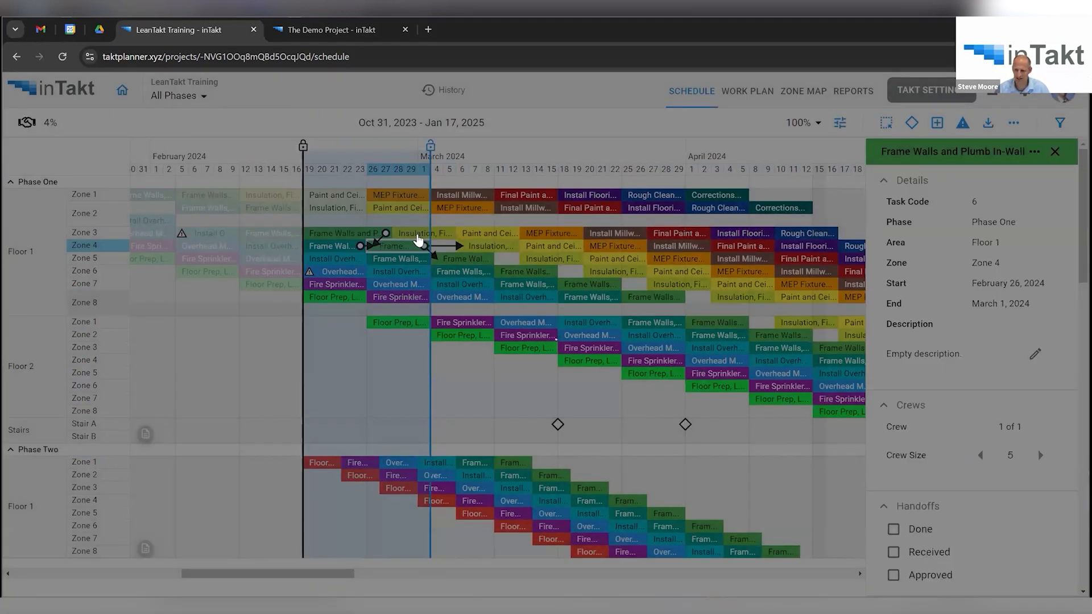
Give Zone 3 Insulation, Finish, Drywall a 2-day lag after its Frame Walls predecessor.
click(417, 234)
scroll(967, 405, down, 3)
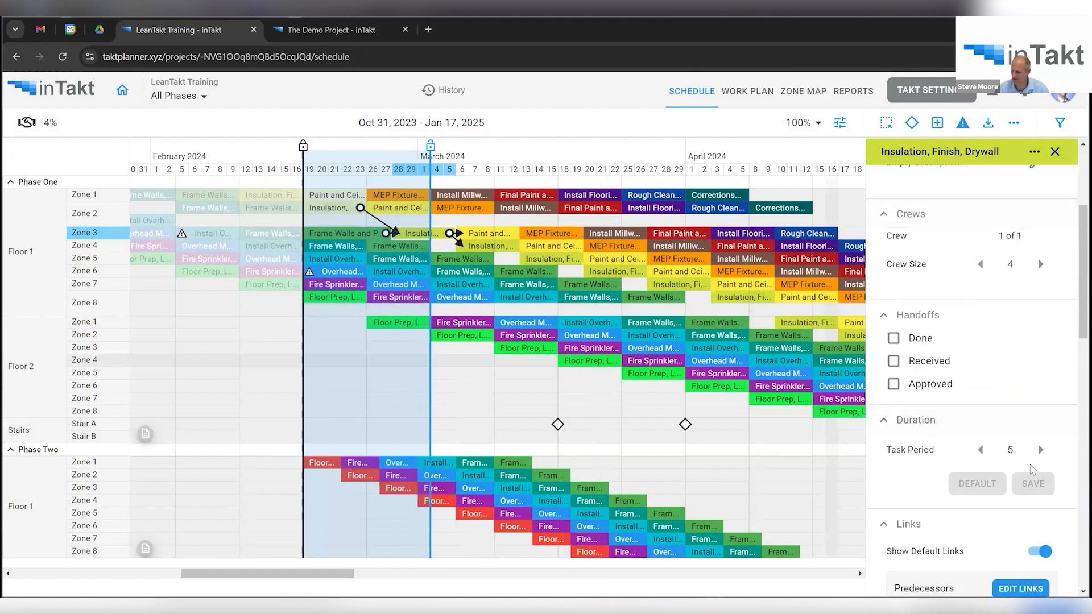
scroll(990, 405, down, 3)
click(1009, 401)
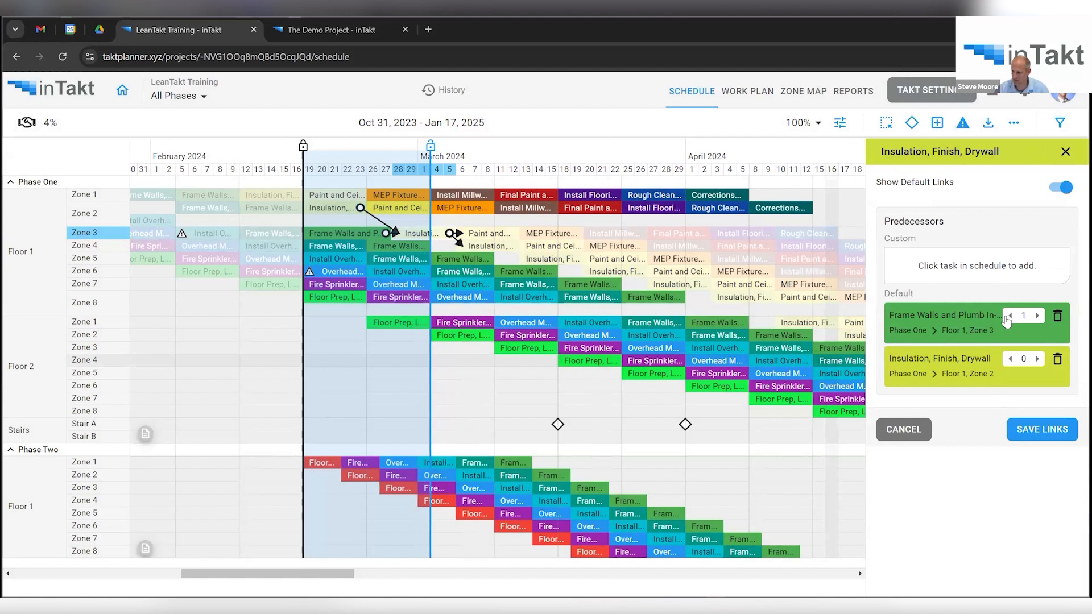
click(1059, 436)
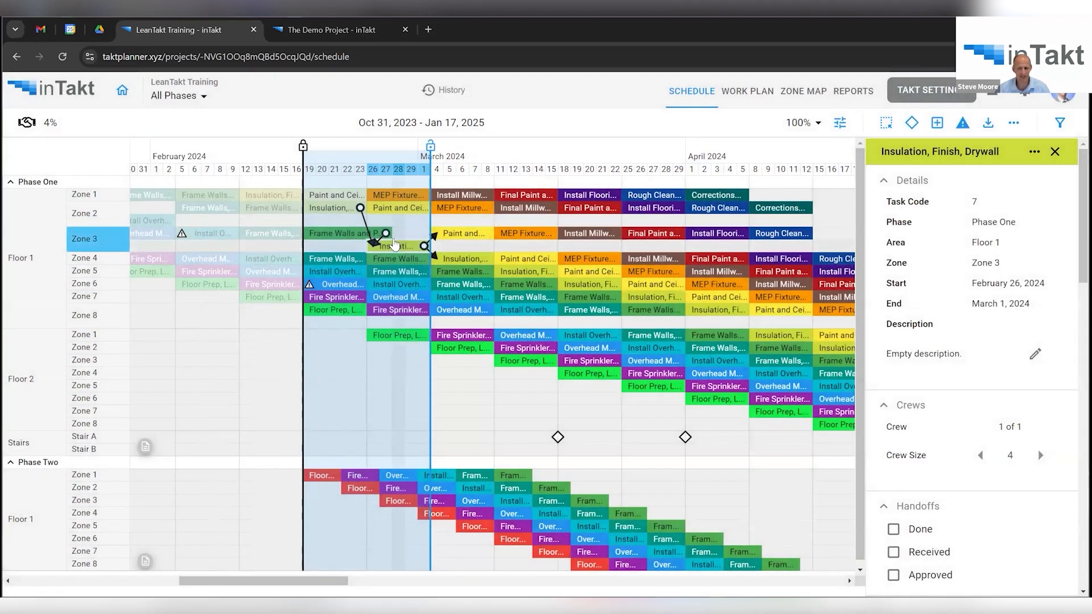
click(840, 124)
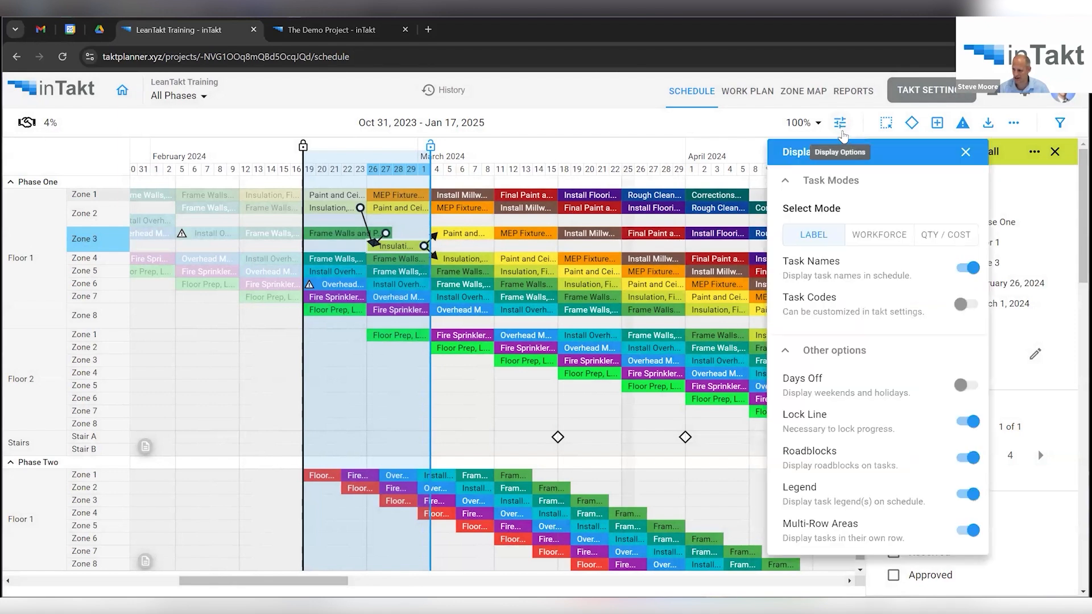
click(973, 532)
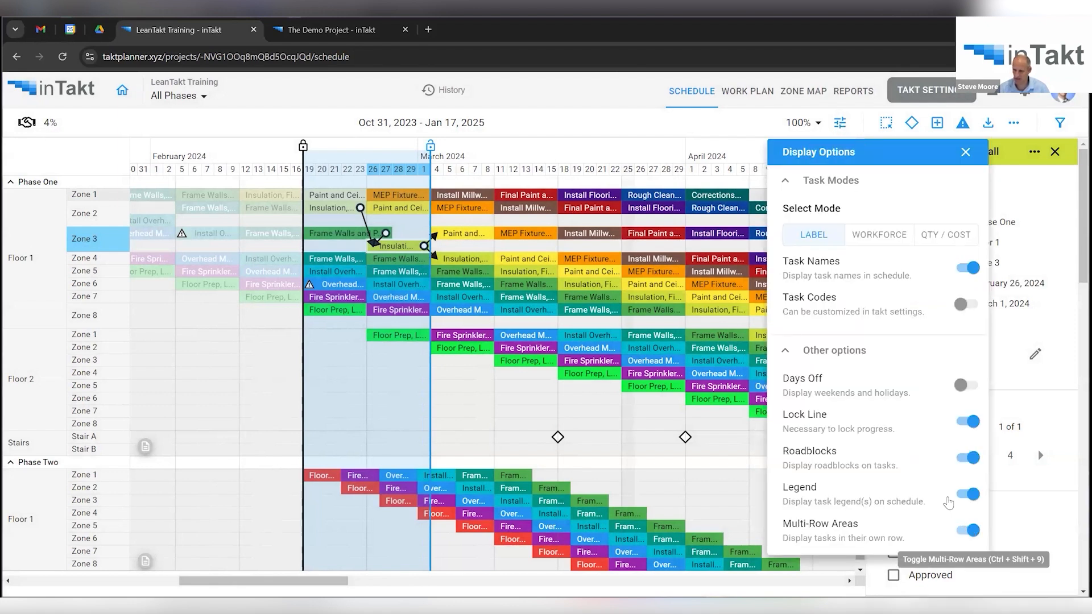
drag(385, 235, 459, 248)
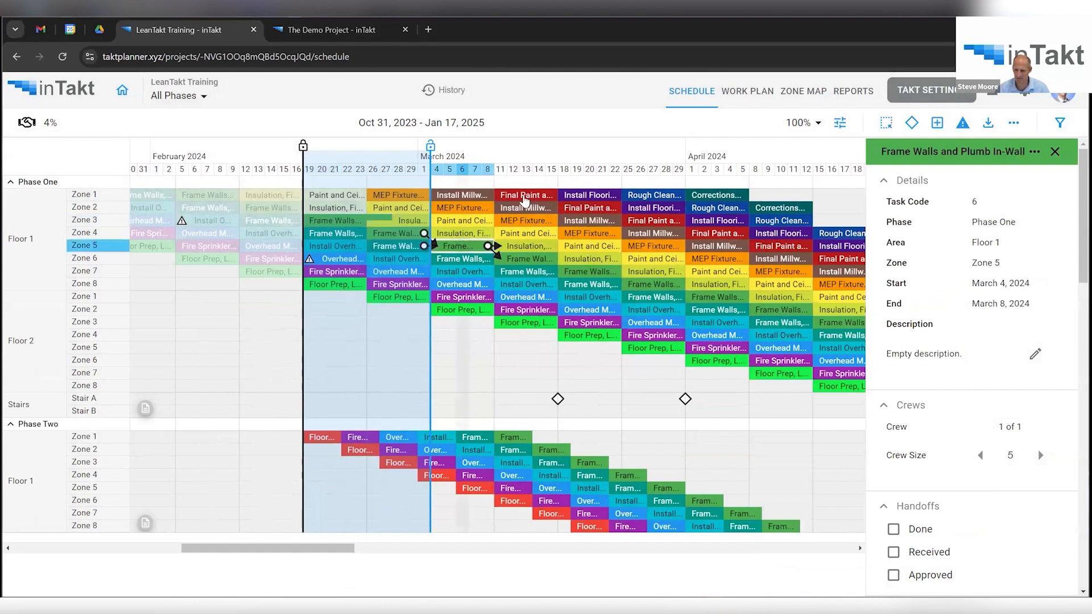
click(842, 124)
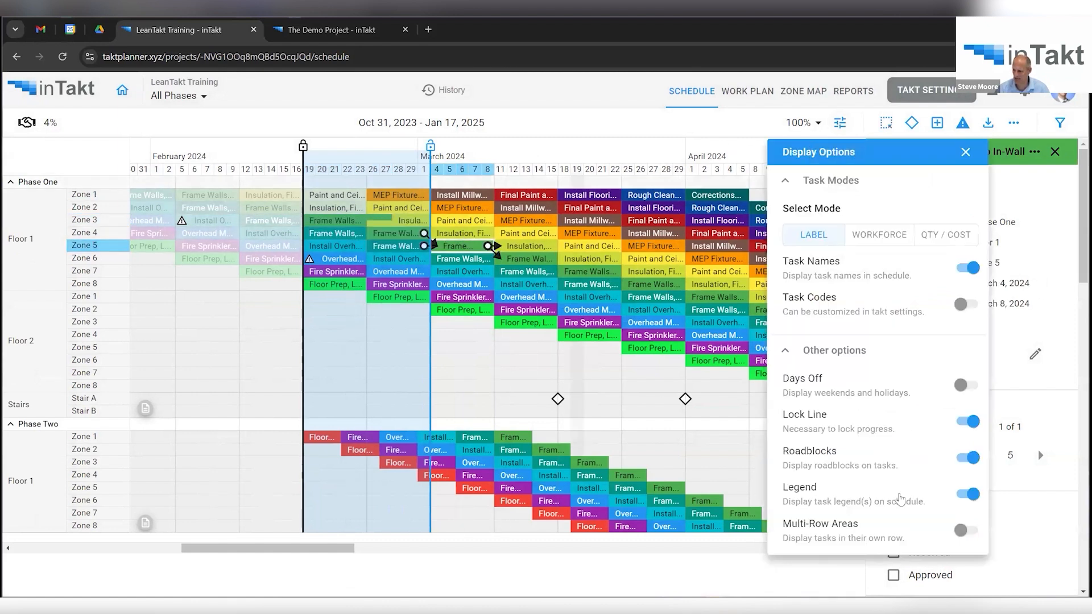
click(963, 531)
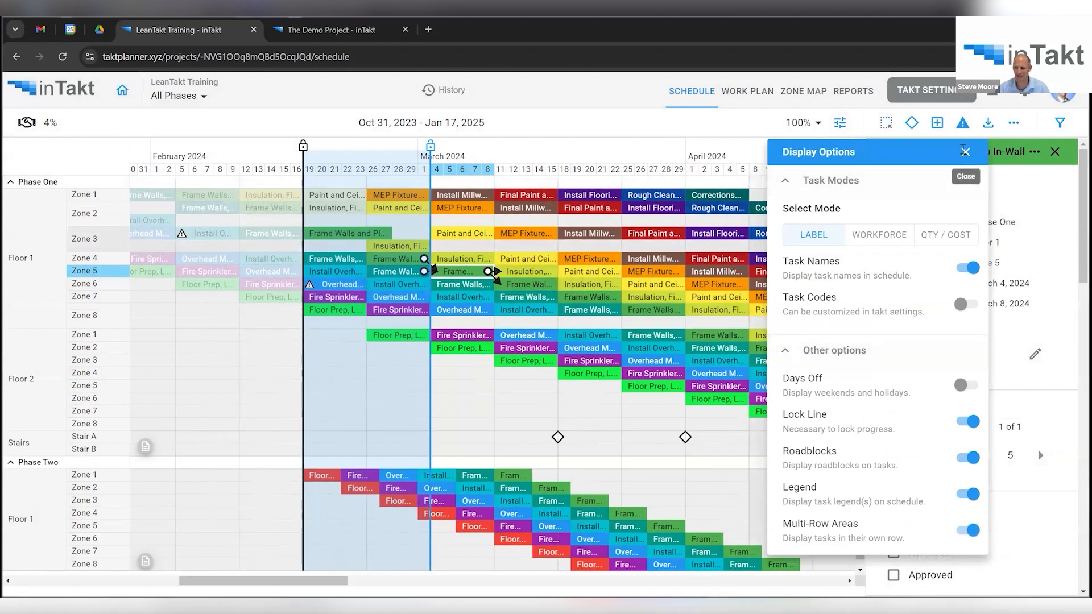
click(966, 152)
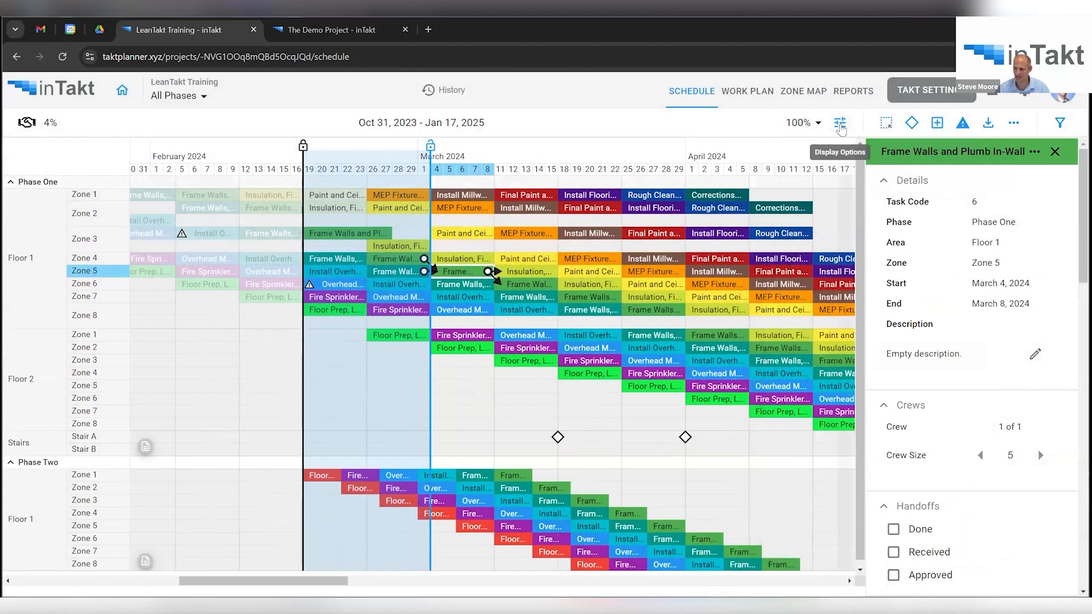
click(840, 123)
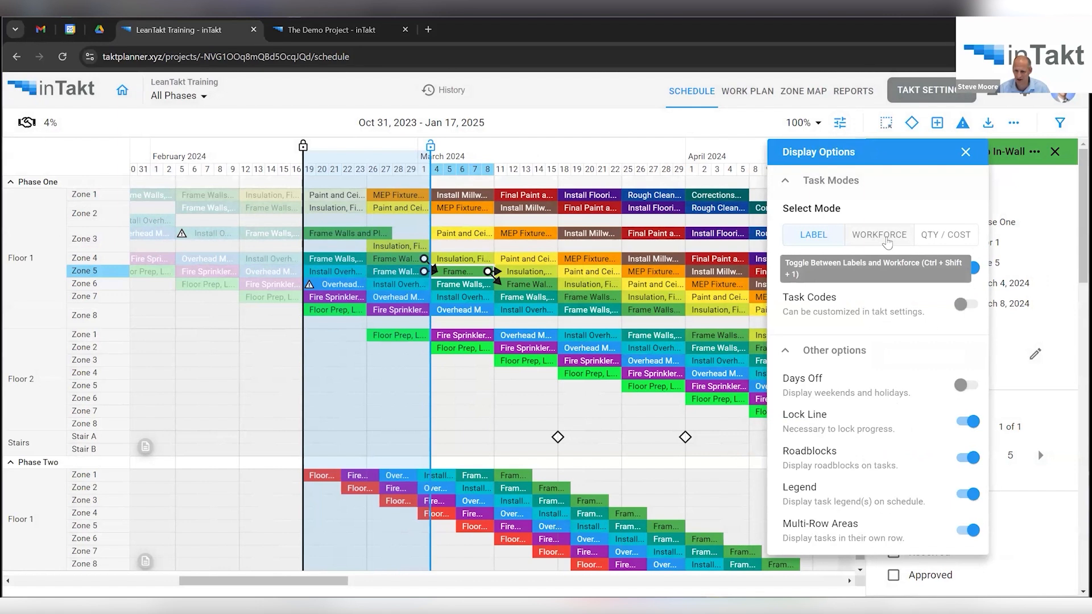
click(886, 243)
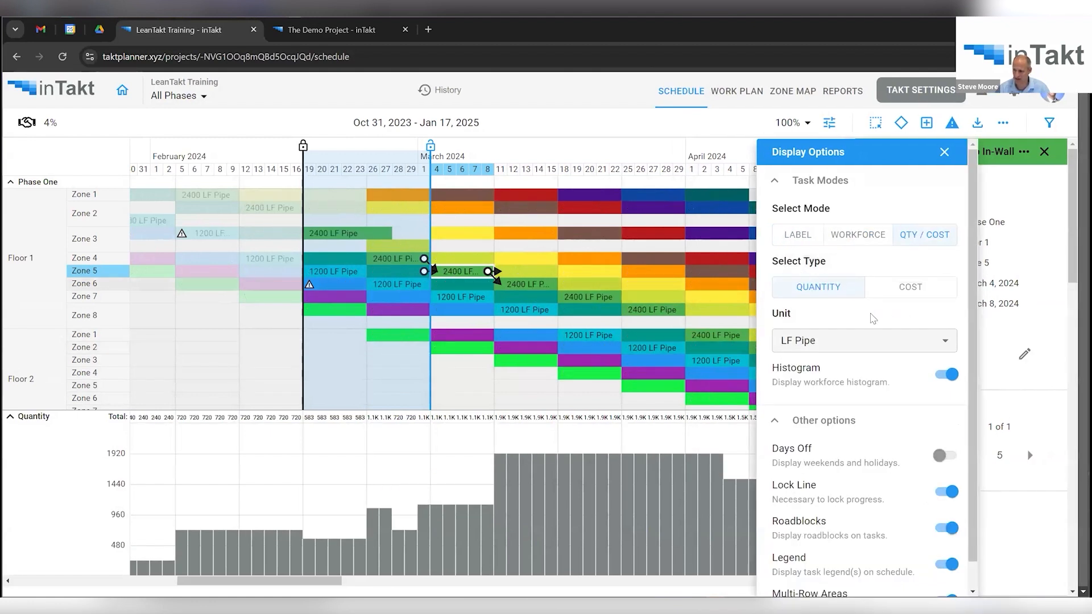
click(870, 345)
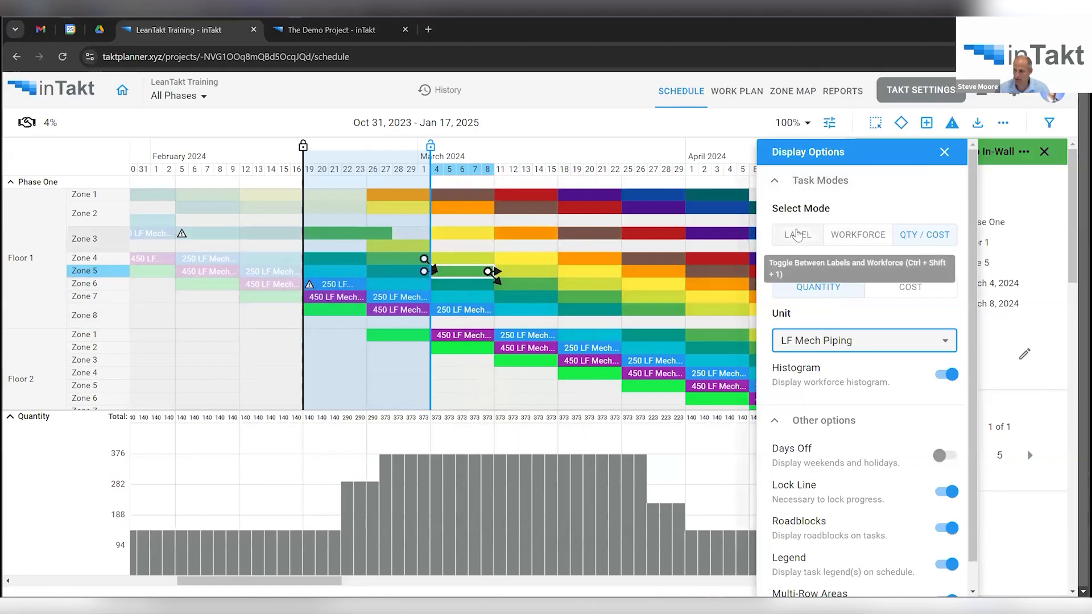
click(798, 235)
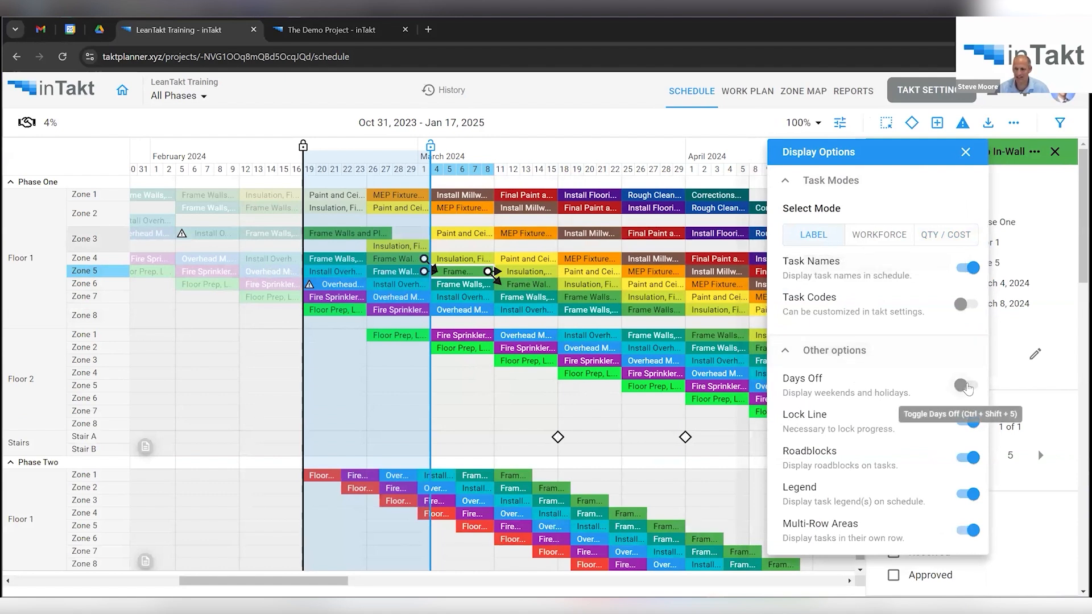
Toggle the Days Off setting and close the Display Options panel.
click(967, 387)
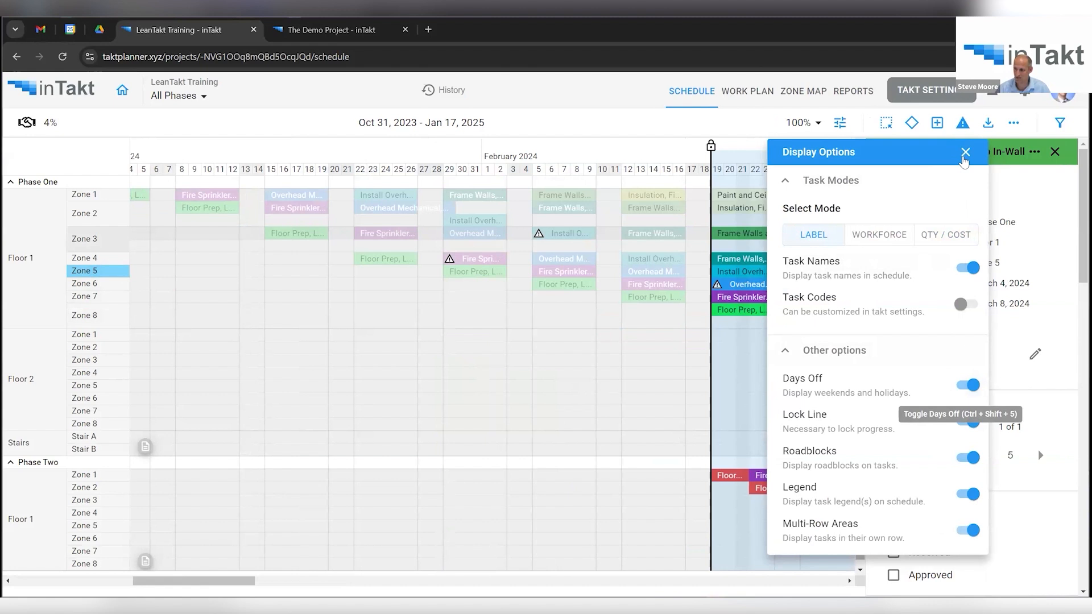
click(966, 152)
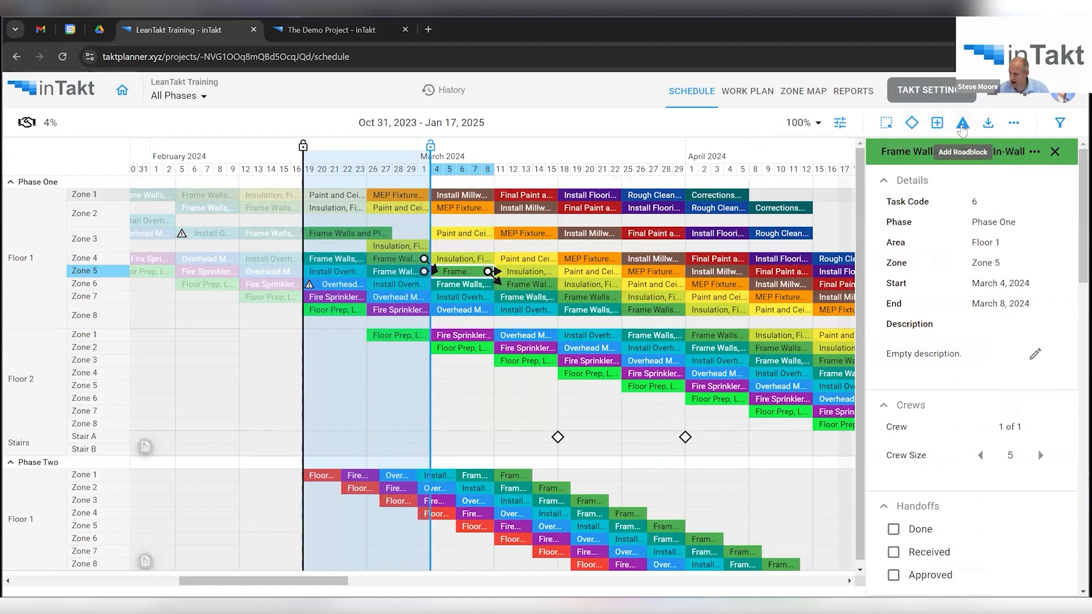
Draft roadblock 'RFI 232', description 'Plumbing Issue', finish October 2, 2024, with a responsible member.
click(962, 125)
click(935, 249)
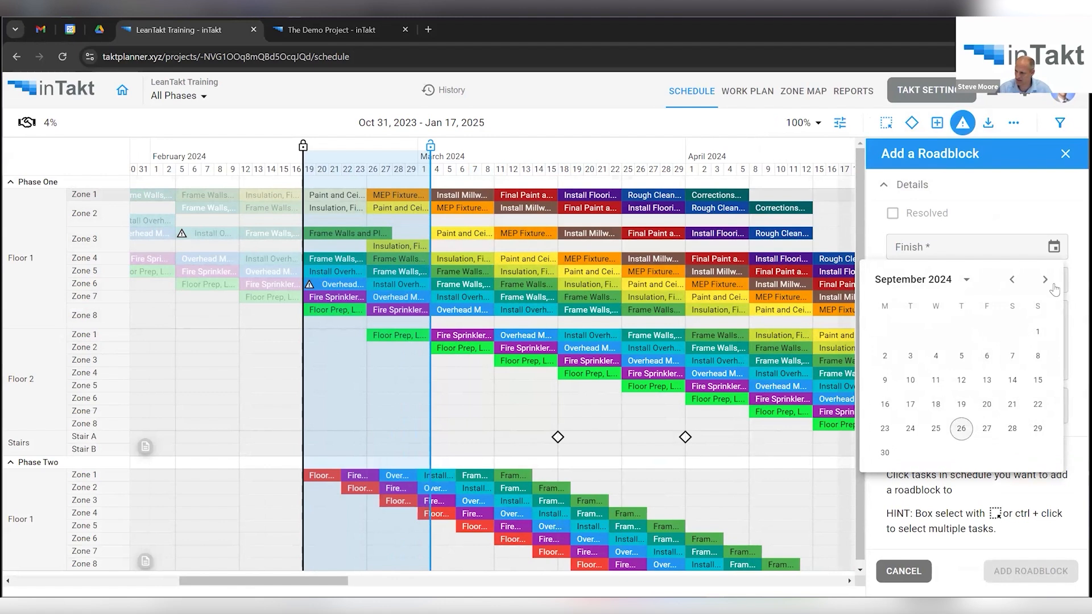
click(1045, 280)
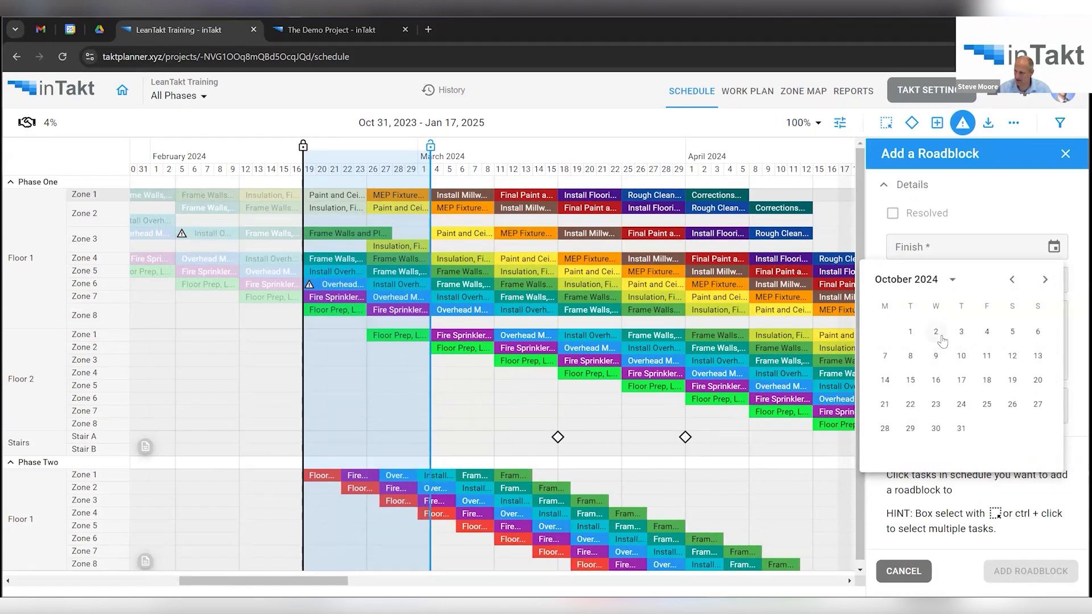
click(936, 332)
click(963, 281)
text(RFI 232)
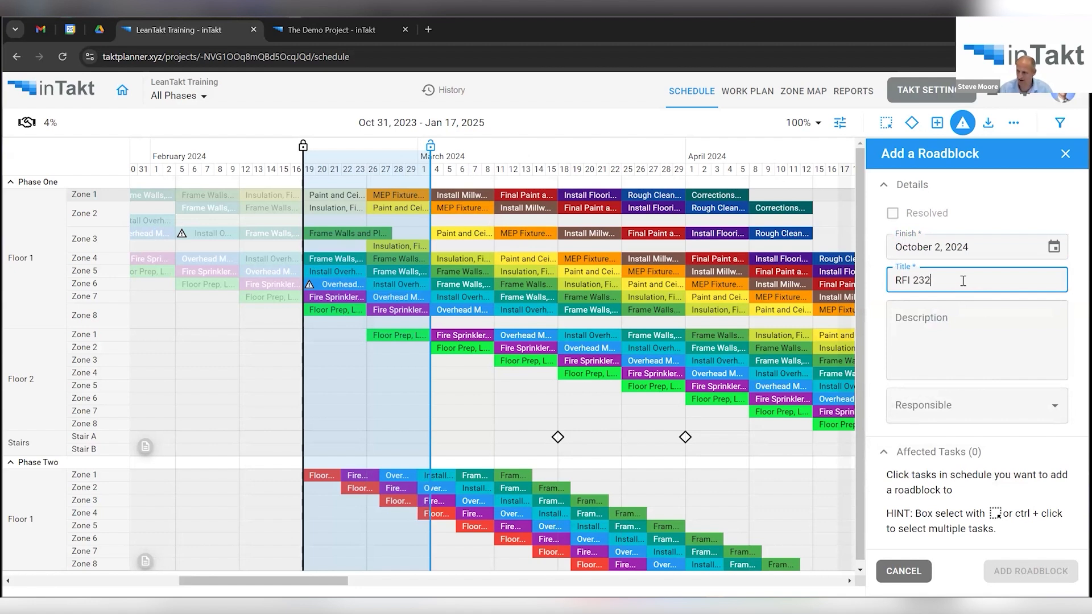
click(965, 327)
text(Plumbing Issue)
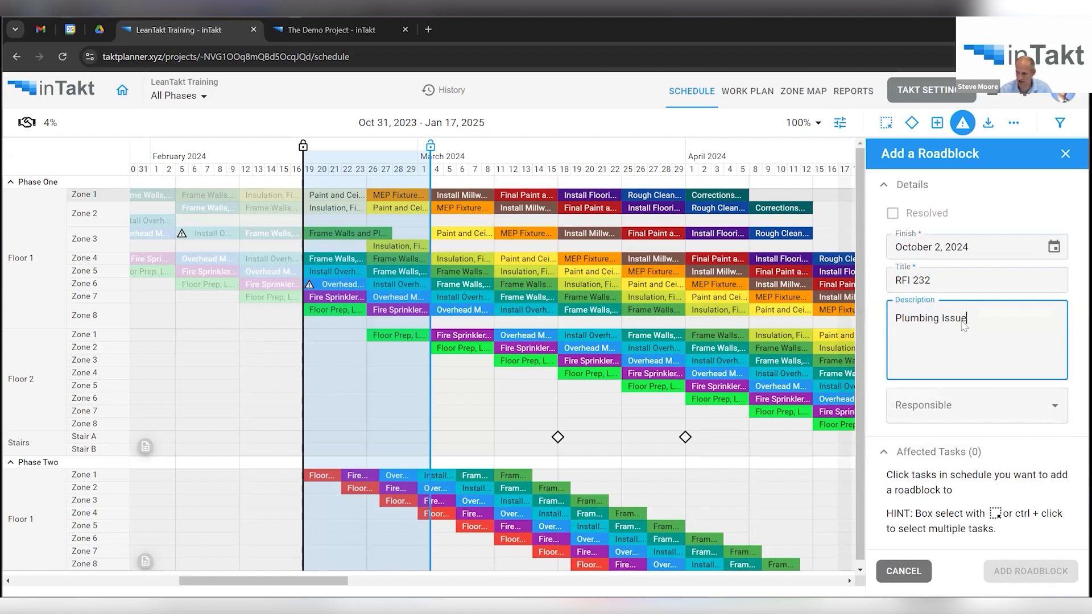
click(976, 410)
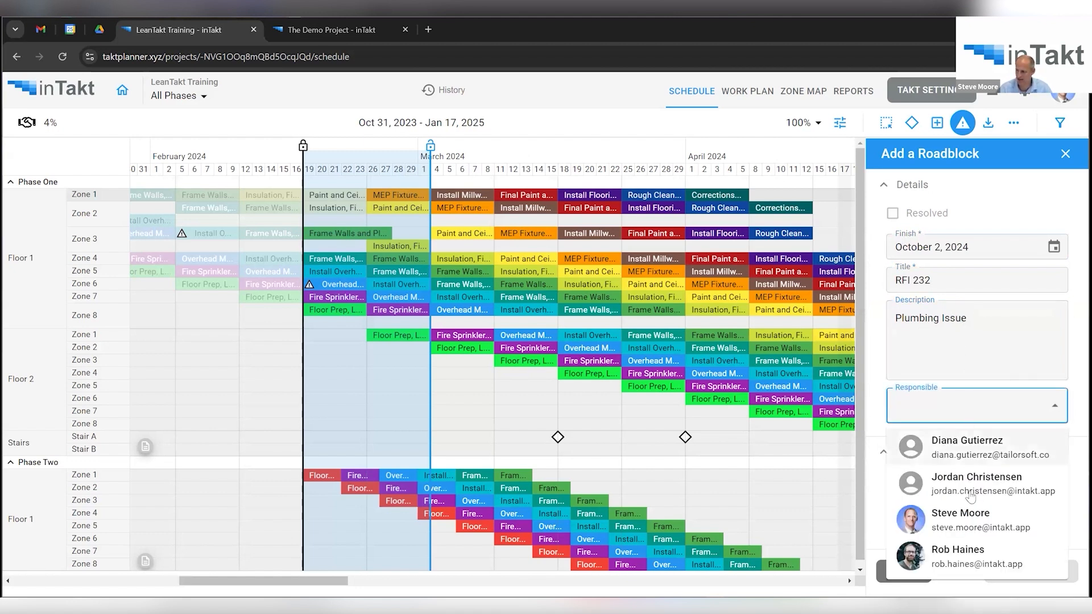
click(972, 524)
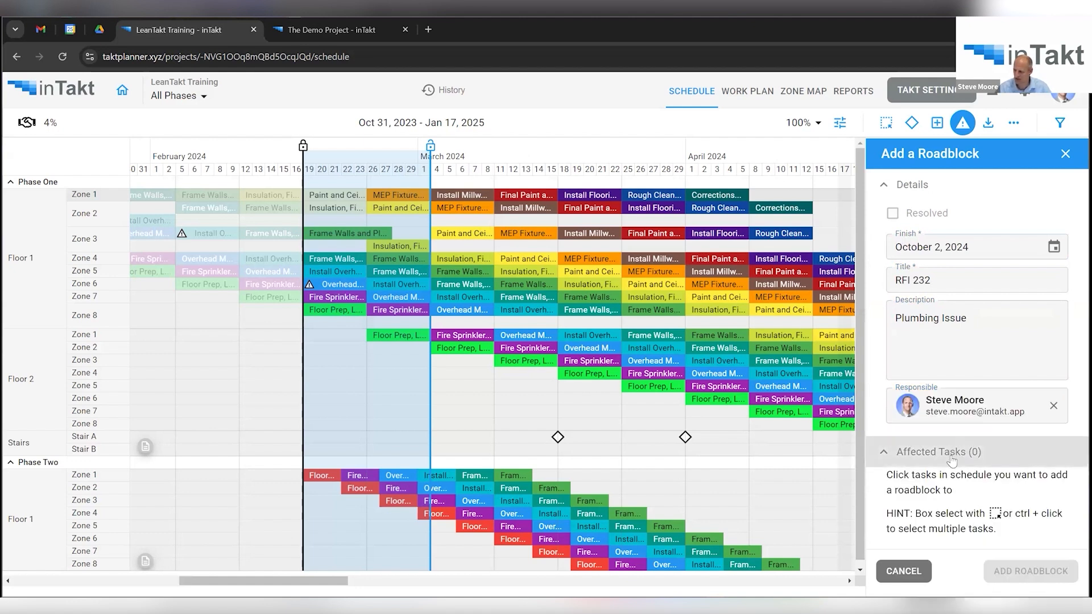
Link the roadblock to Floor 1 Zone 4's Frame Walls task.
click(351, 262)
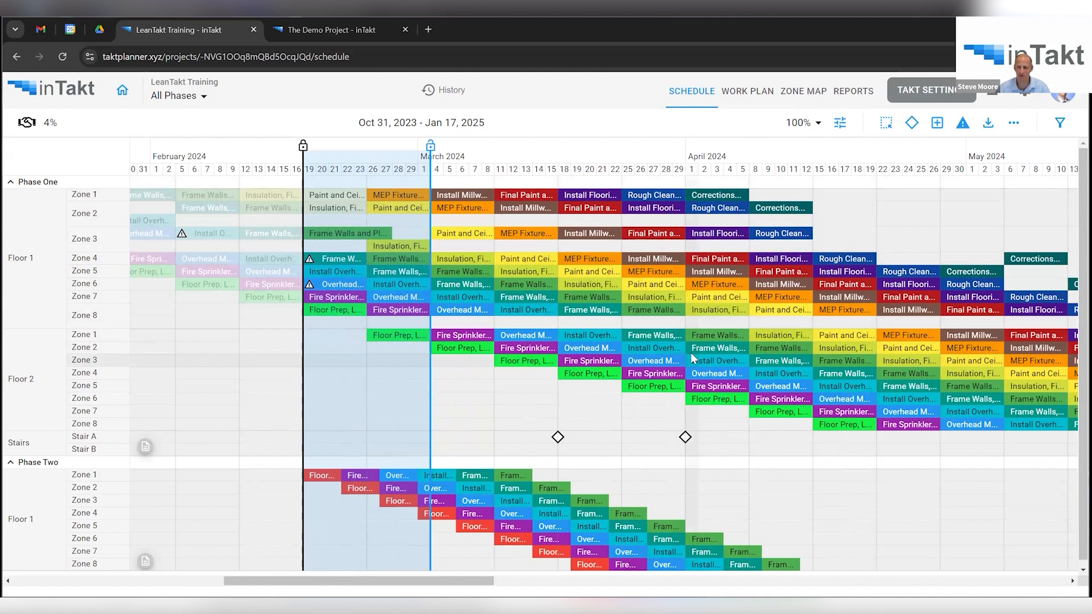
mouse_move(681, 376)
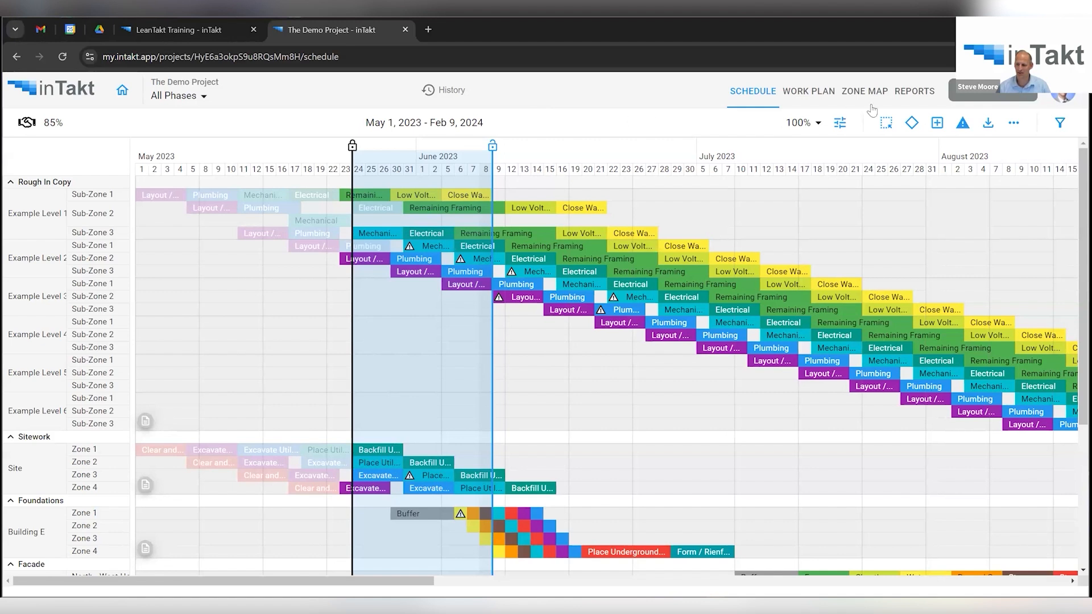
click(914, 92)
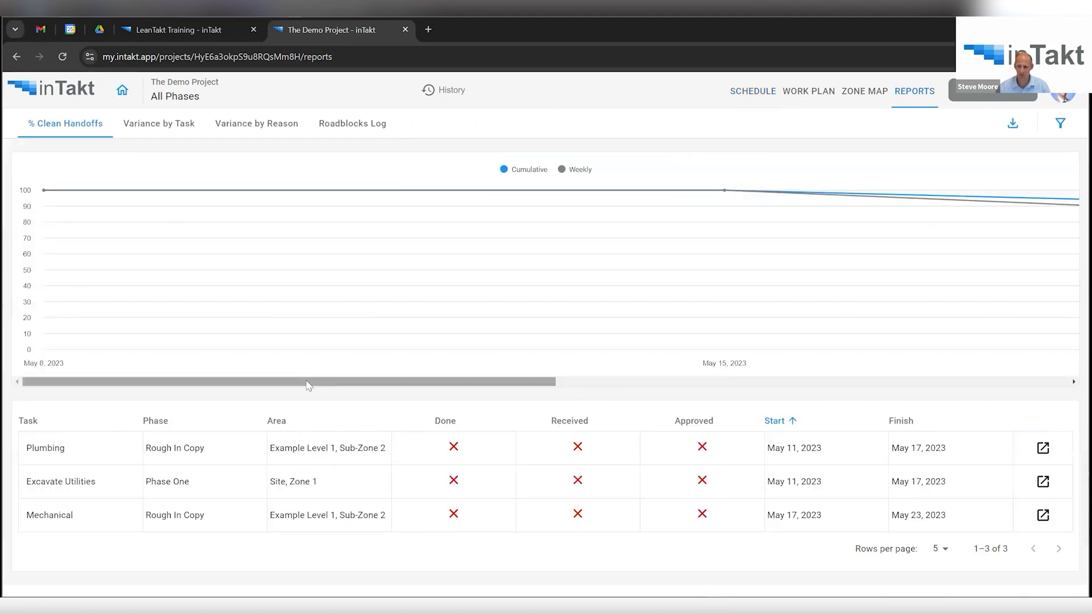
drag(308, 383, 933, 401)
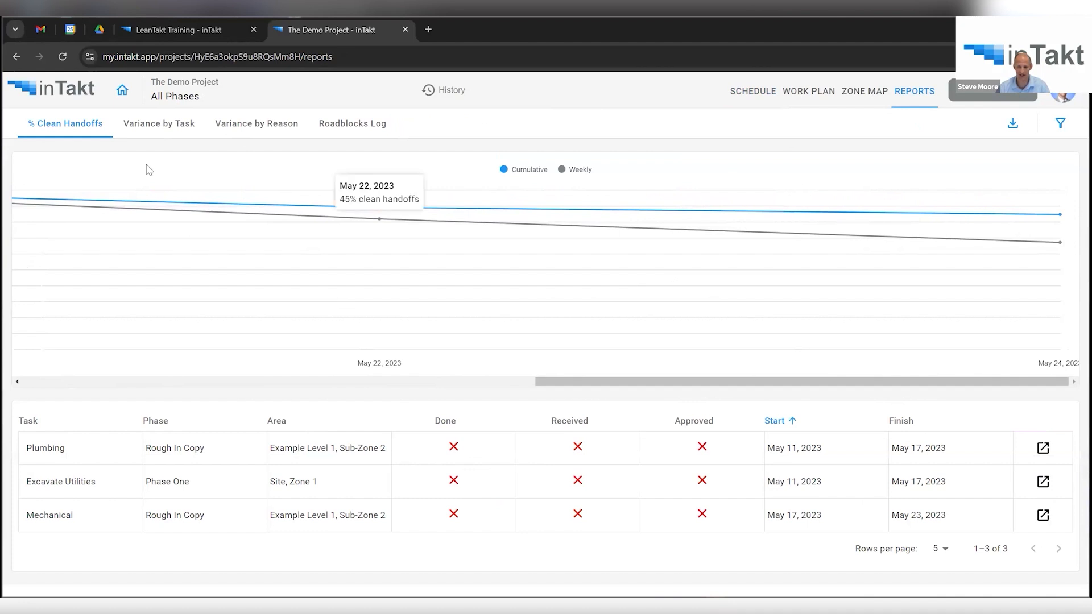
Show the Variance by Task chart scrolled to the 22/May and 24/May variance bars.
click(153, 126)
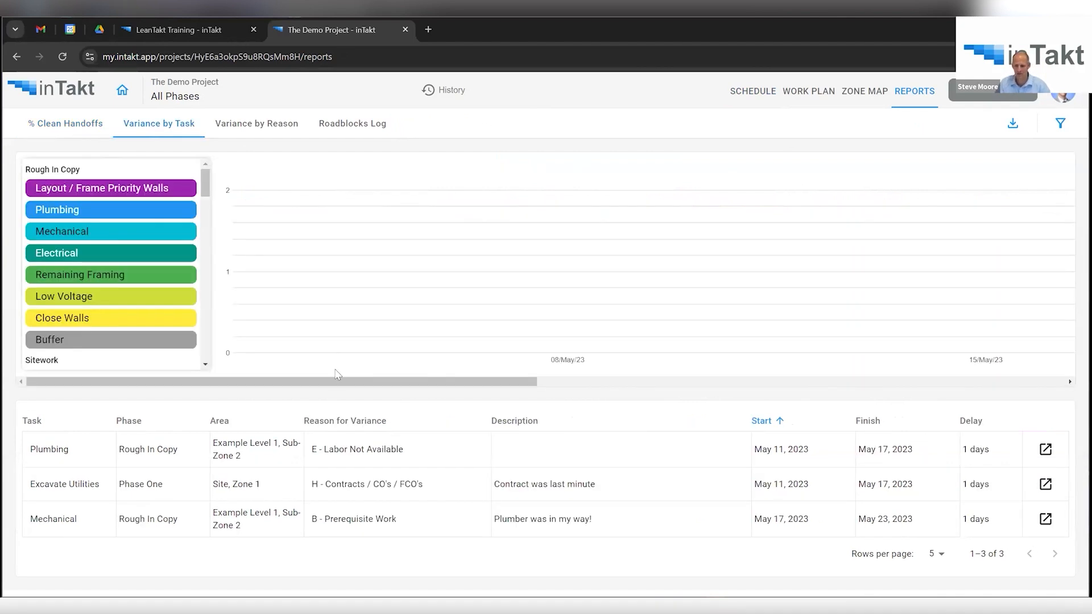
drag(337, 386, 797, 406)
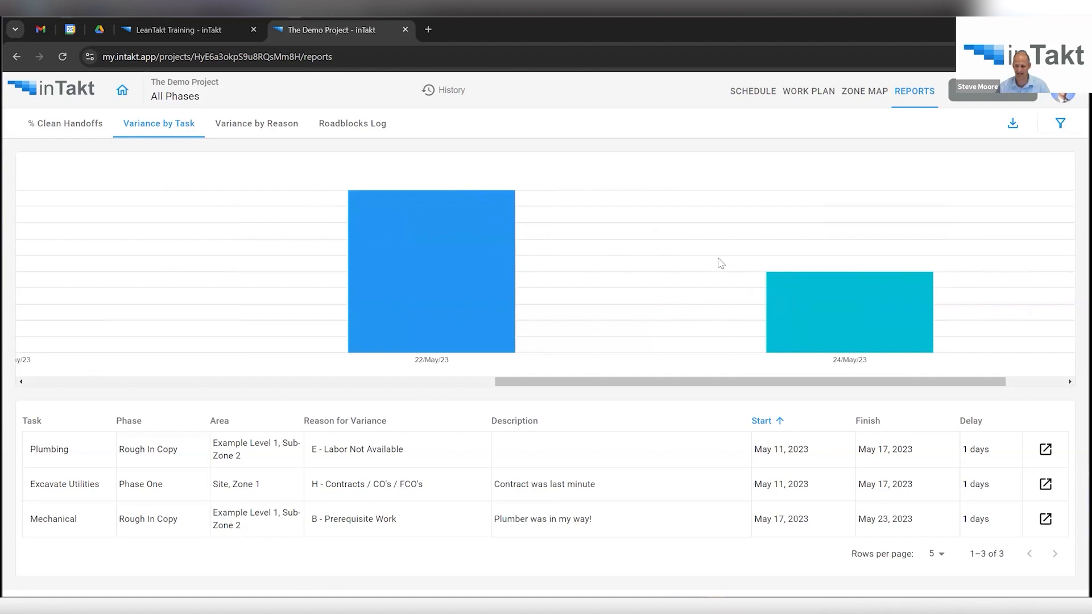
mouse_move(435, 232)
Inspect the Variance by Reason bars for May 22 and 24, then view the Roadblocks Log.
click(256, 125)
drag(458, 382, 926, 339)
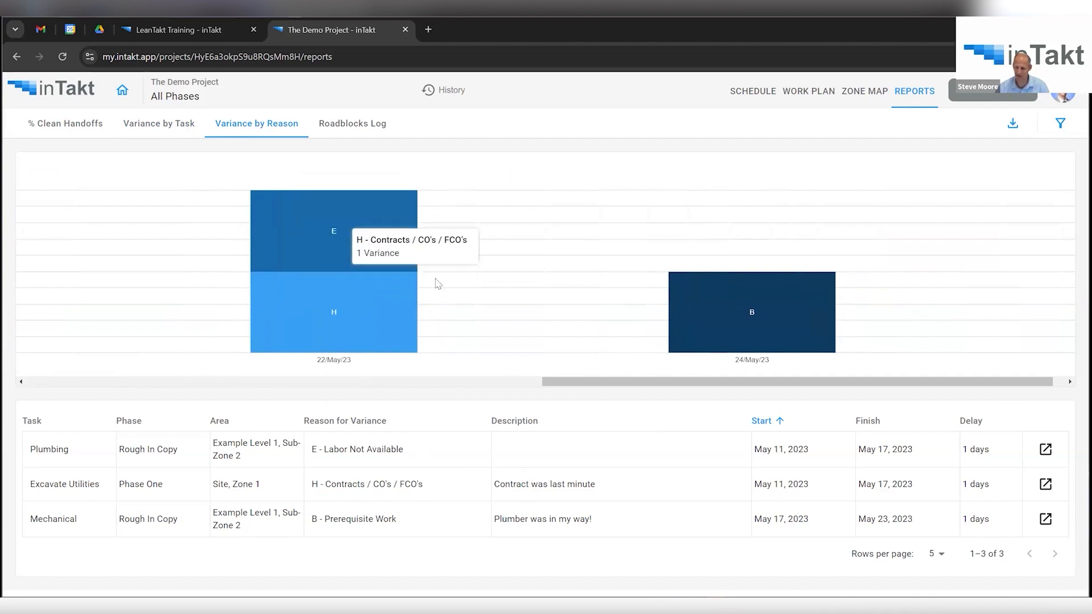
mouse_move(352, 252)
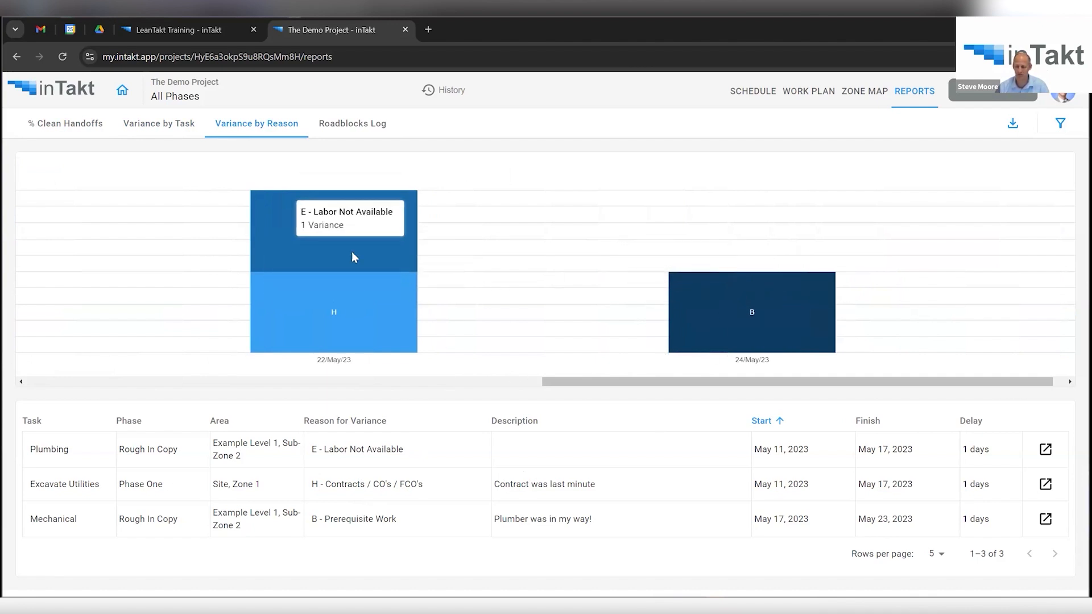
mouse_move(748, 299)
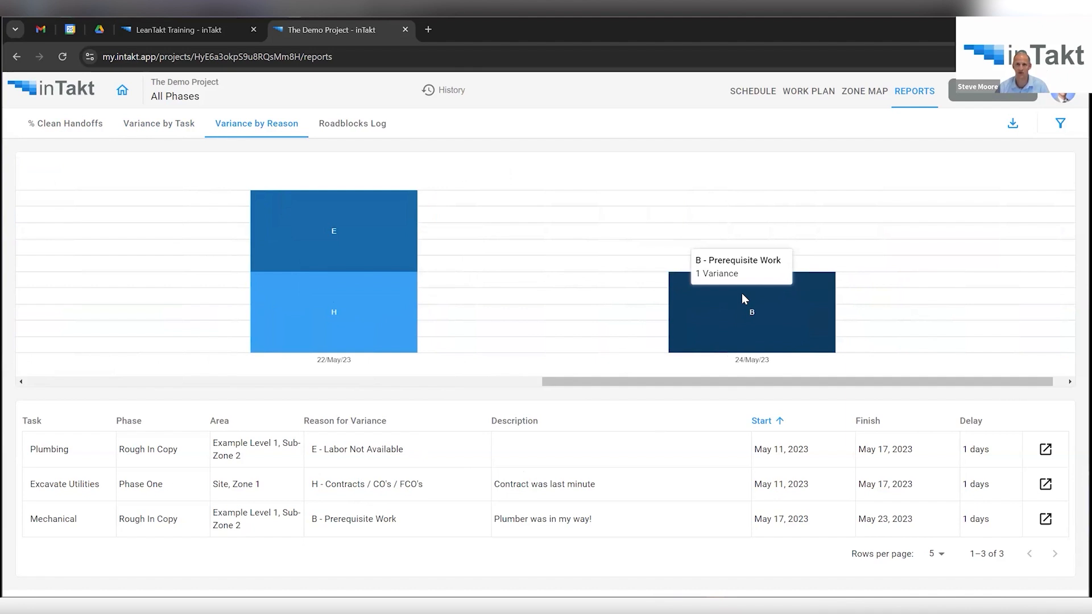
click(351, 129)
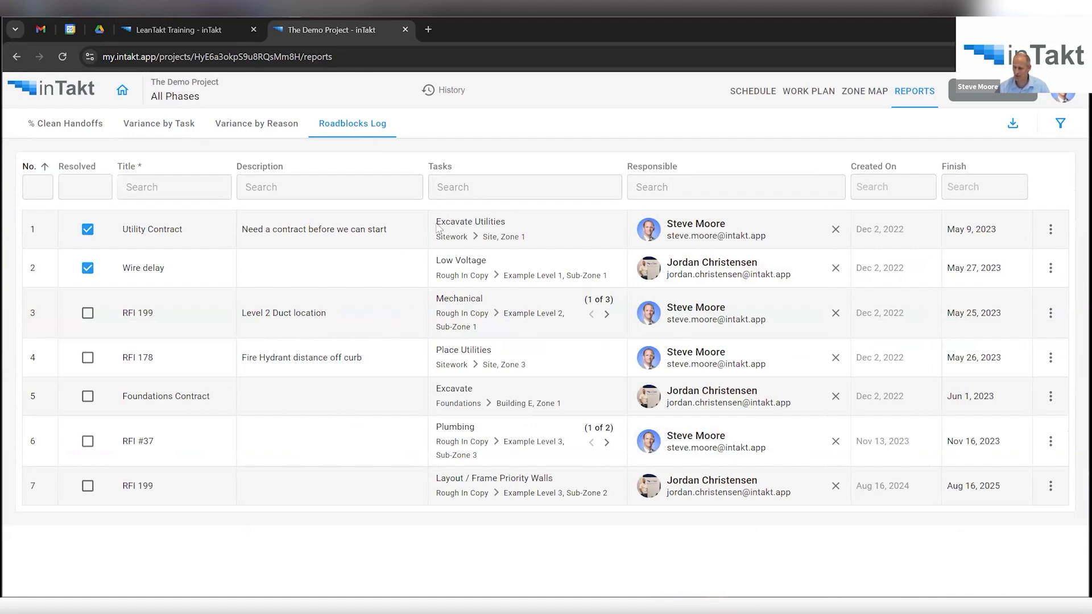
Step the Level 2 duct location roadblock to its third linked task and dismiss its options menu.
click(607, 315)
click(1052, 314)
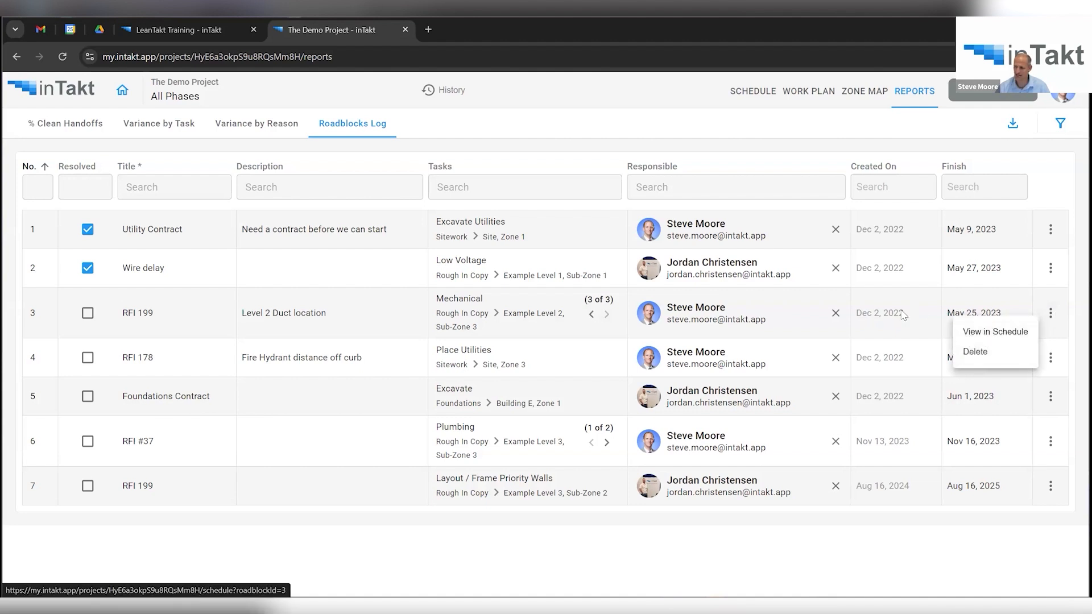
click(87, 314)
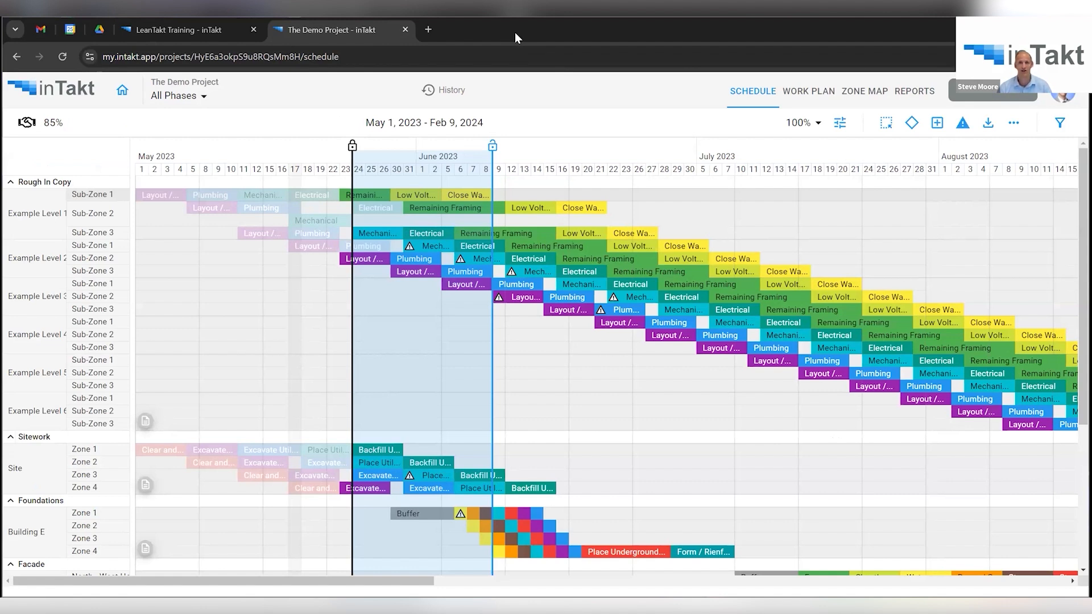
click(1064, 97)
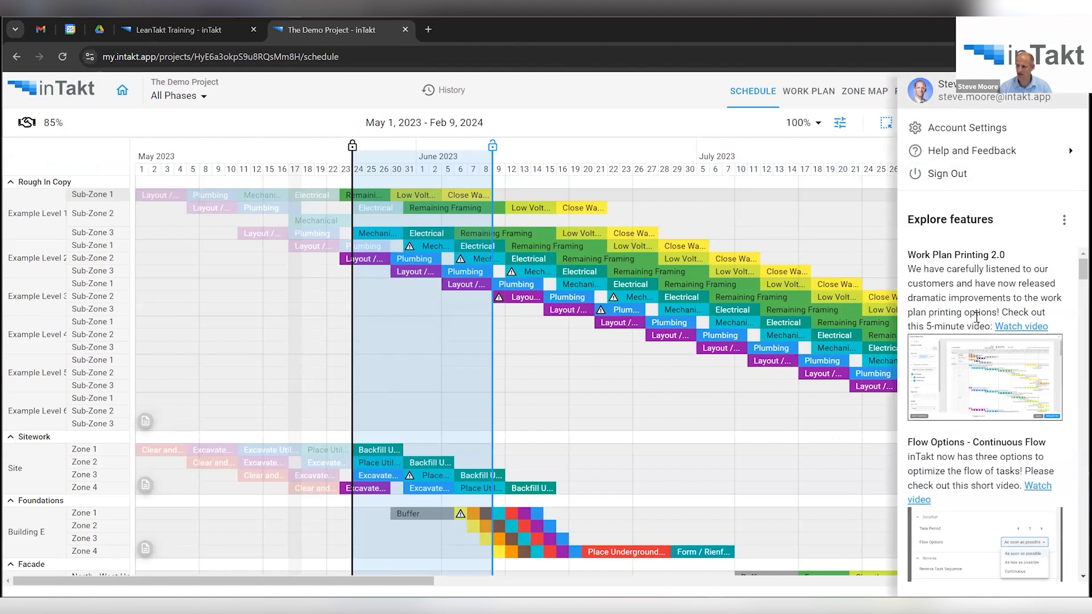
scroll(978, 323, down, 10)
scroll(986, 398, up, 10)
click(601, 101)
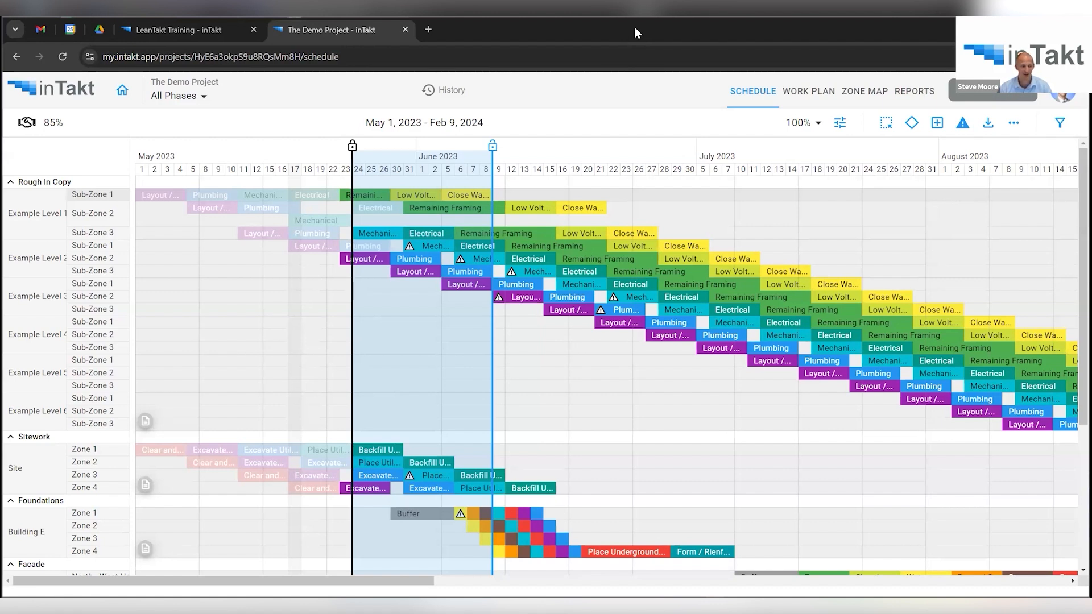
Open the zone map in Grid View, showing every Rough In Copy level at once.
click(853, 94)
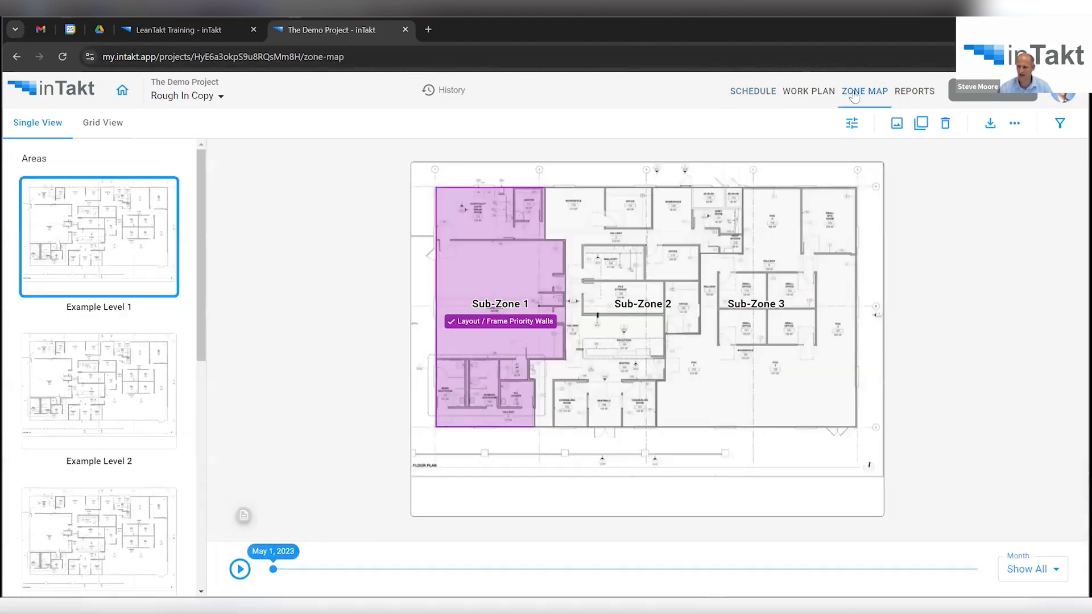
click(106, 124)
scroll(302, 435, down, 3)
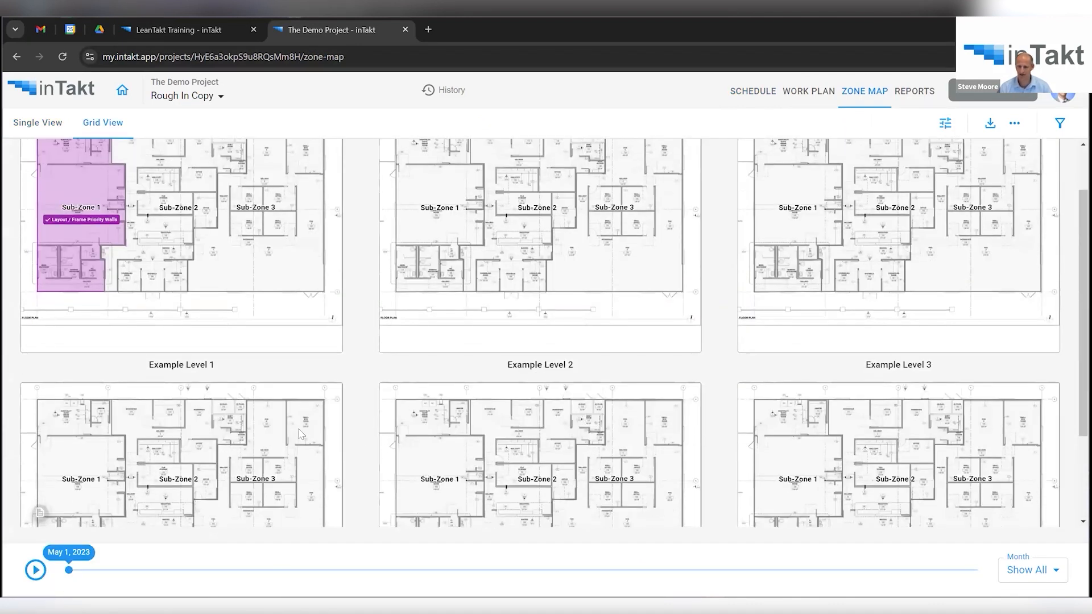
Scrub the zone map timeline forward, settling on Jun 21, 2023.
drag(68, 571, 408, 570)
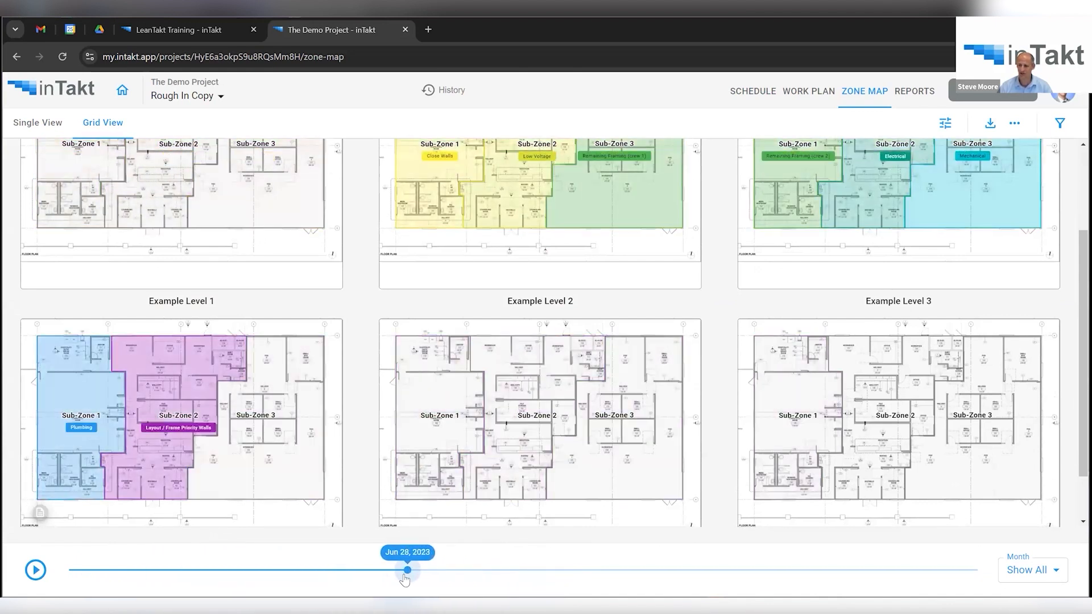
scroll(381, 417, up, 1)
scroll(381, 417, up, 2)
scroll(373, 263, down, 1)
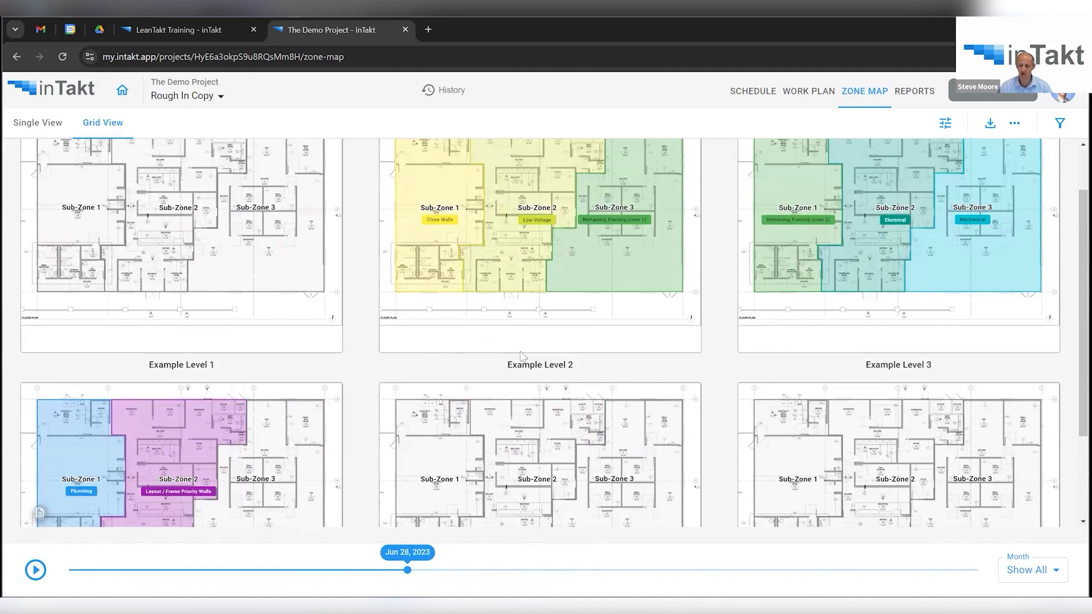
drag(407, 571, 363, 543)
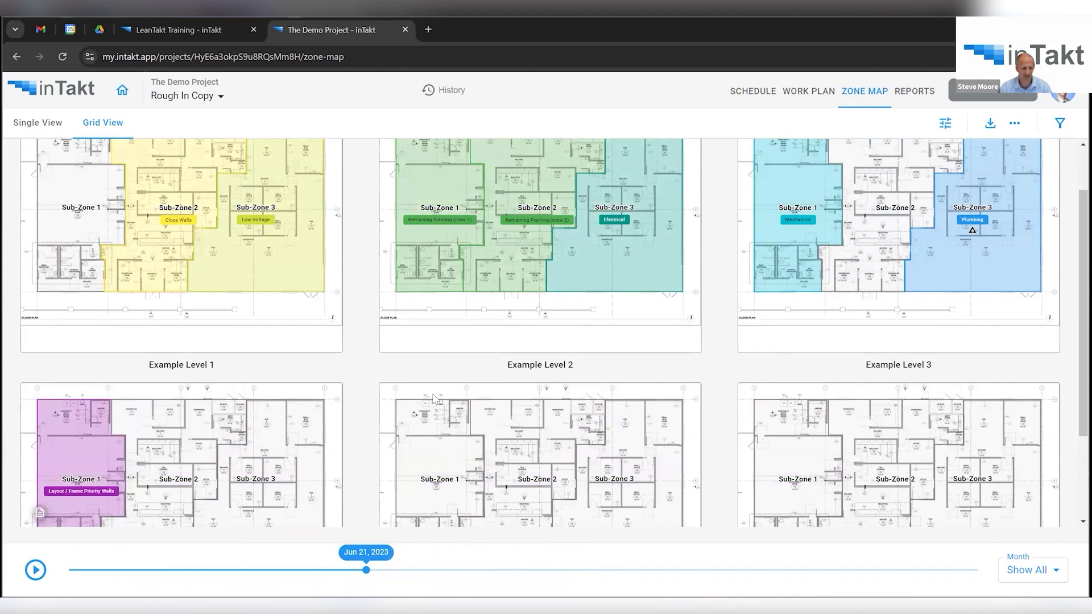
click(174, 100)
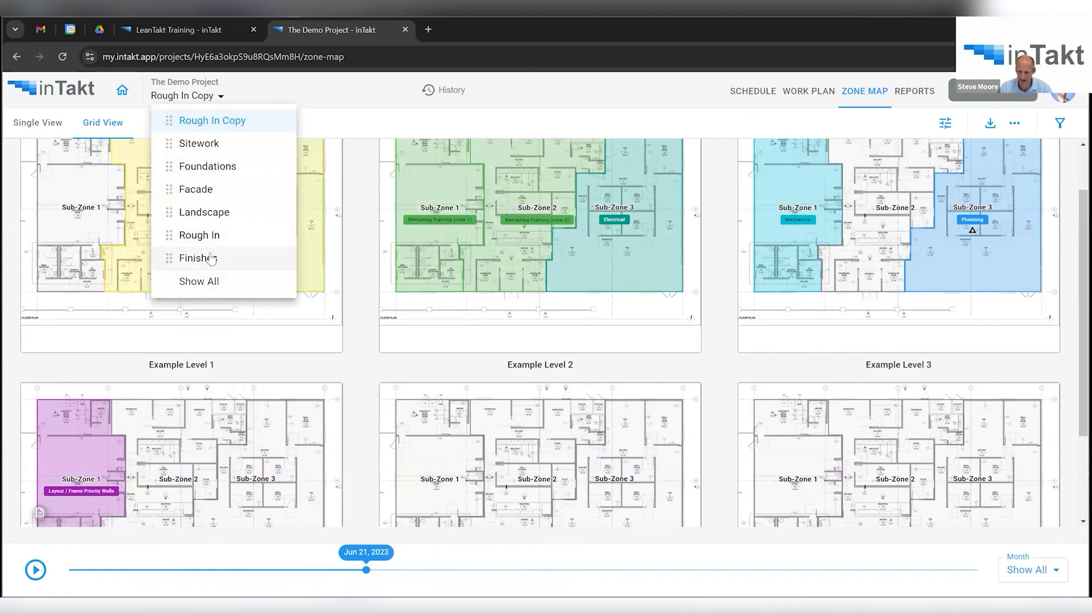
Filter the zone map to Facade, move to Jul 26, then play the timeline until Sep 1, 2023.
click(214, 194)
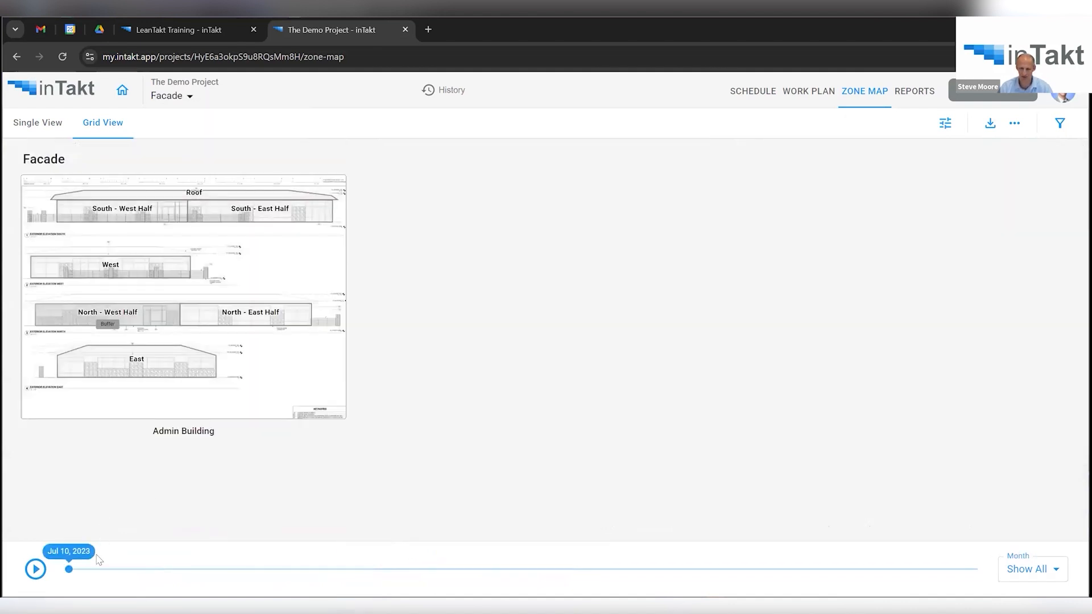
drag(69, 569, 488, 569)
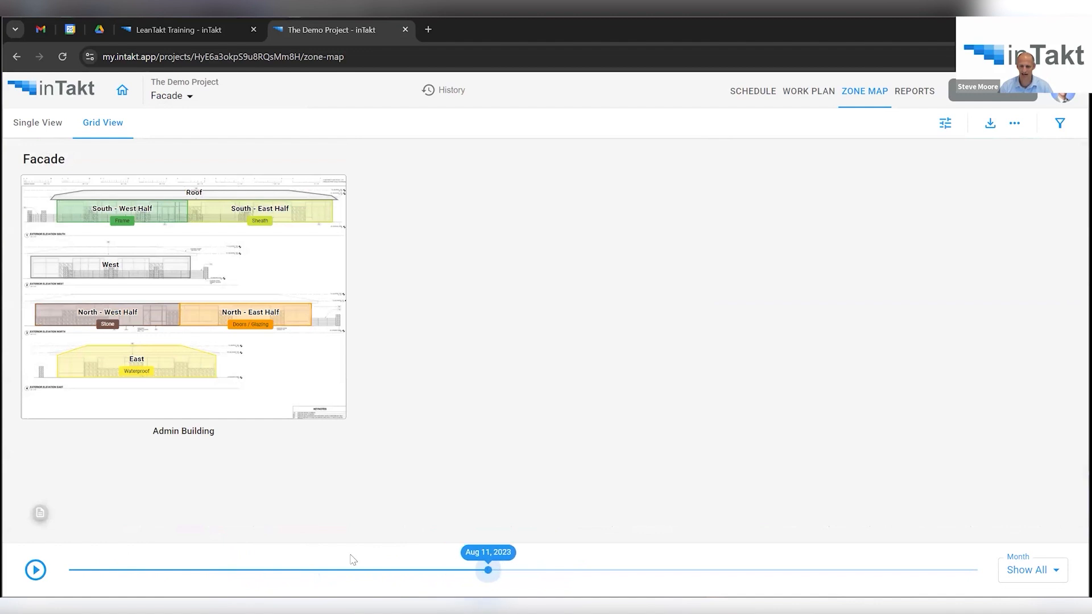
click(35, 570)
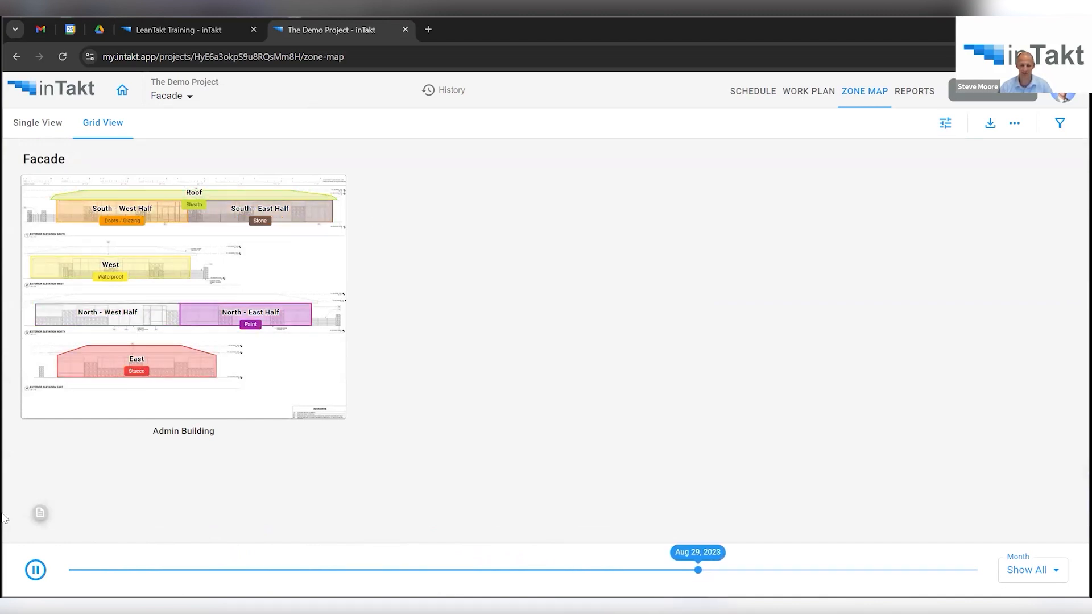
click(35, 570)
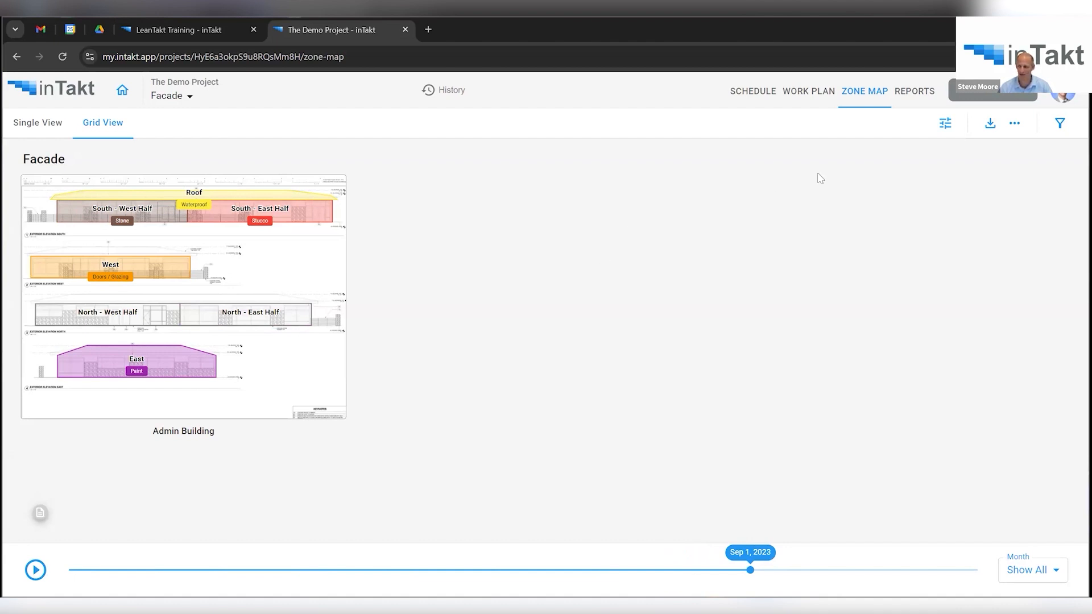
Back on the schedule, review the PDF, Excel, Primavera P6 and Microsoft Project export formats.
click(742, 96)
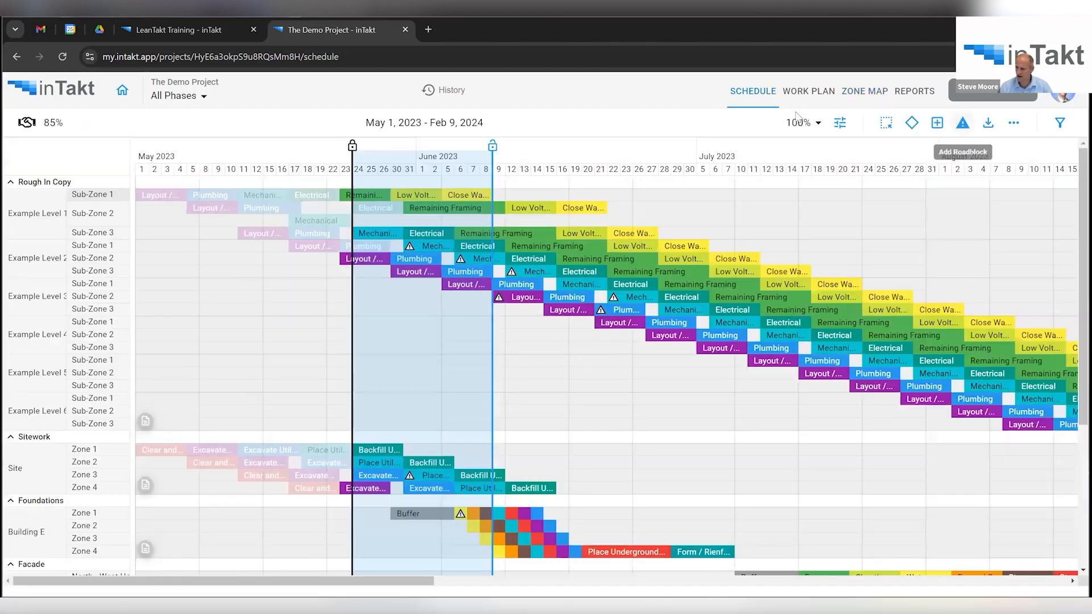
click(989, 129)
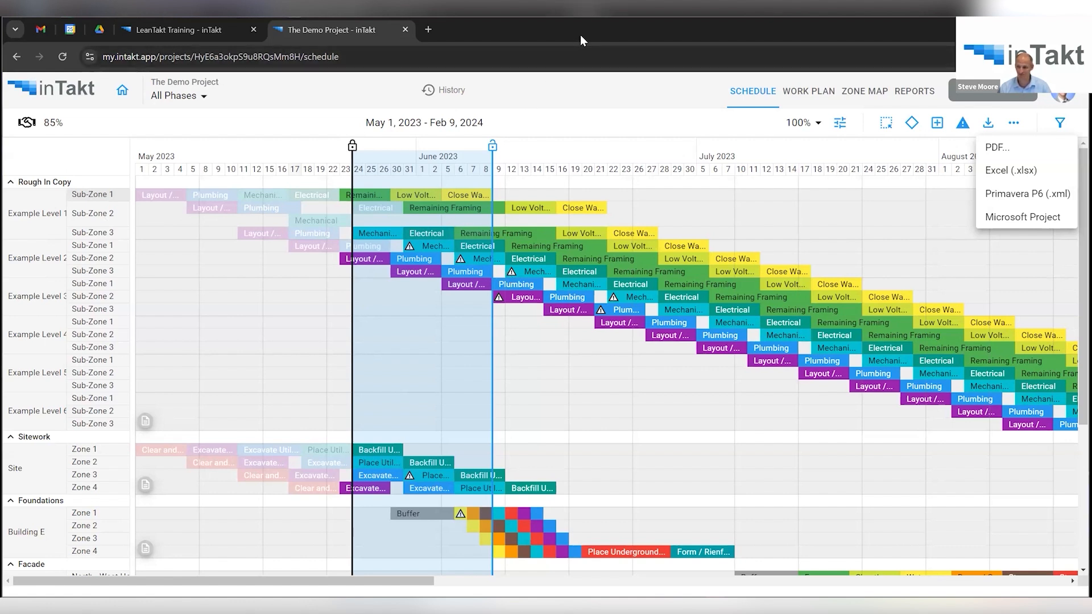
click(603, 86)
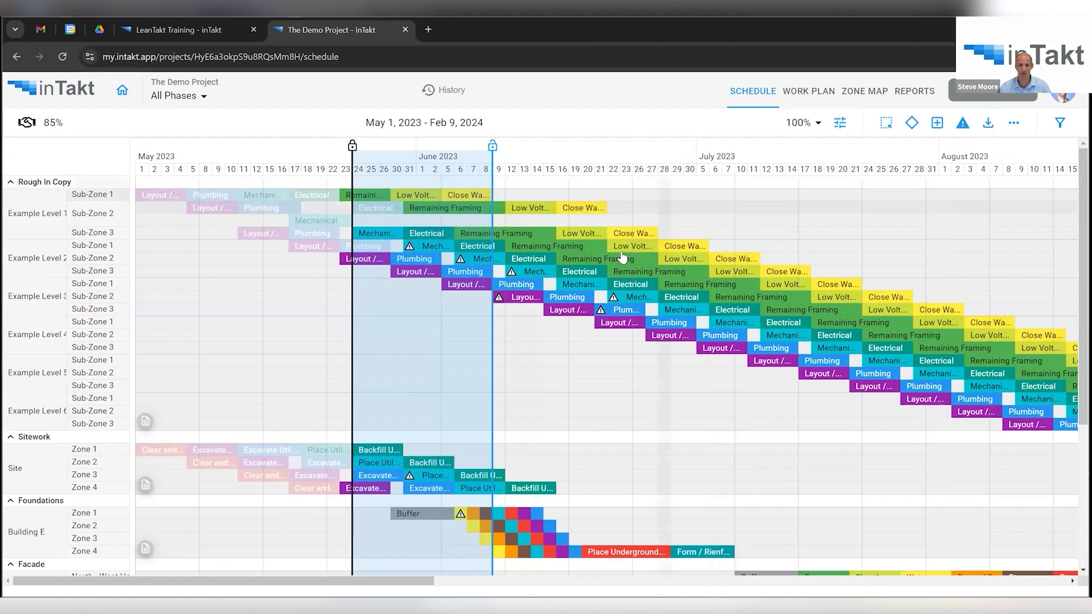